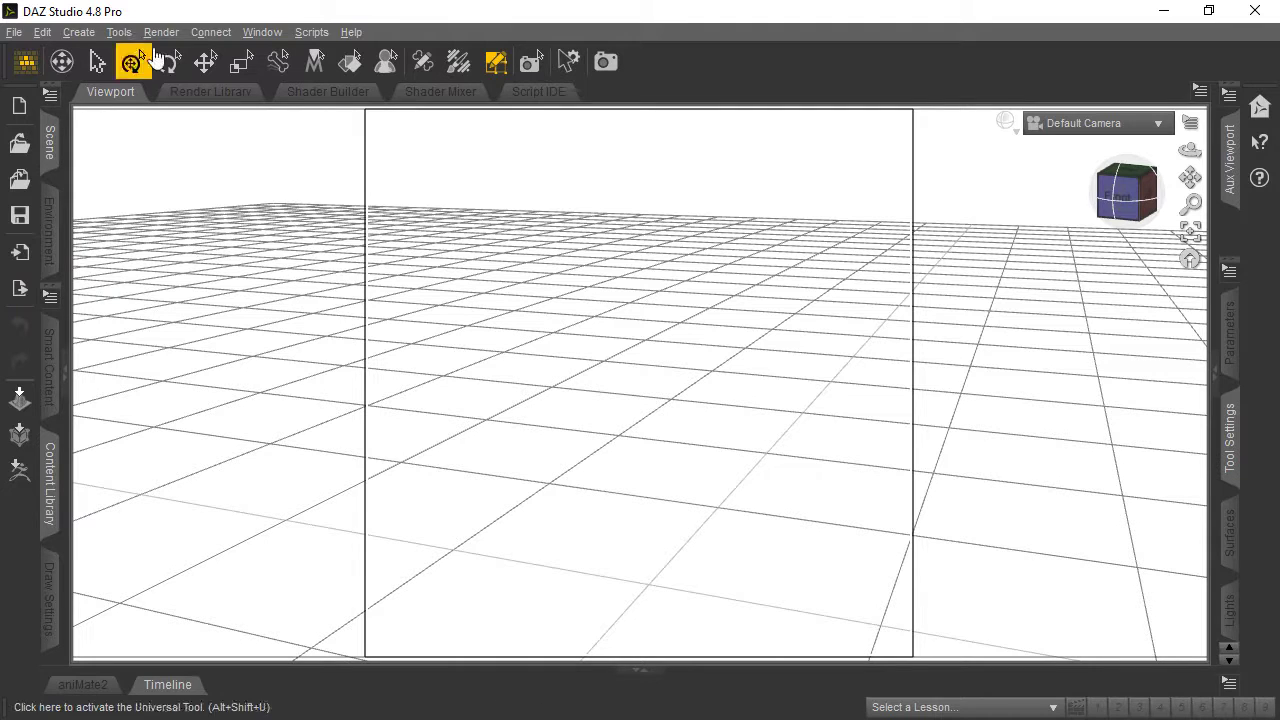
Create a Cylinder primitive with 64 sides, 10 cm length and 10 cm diameter.
click(14, 33)
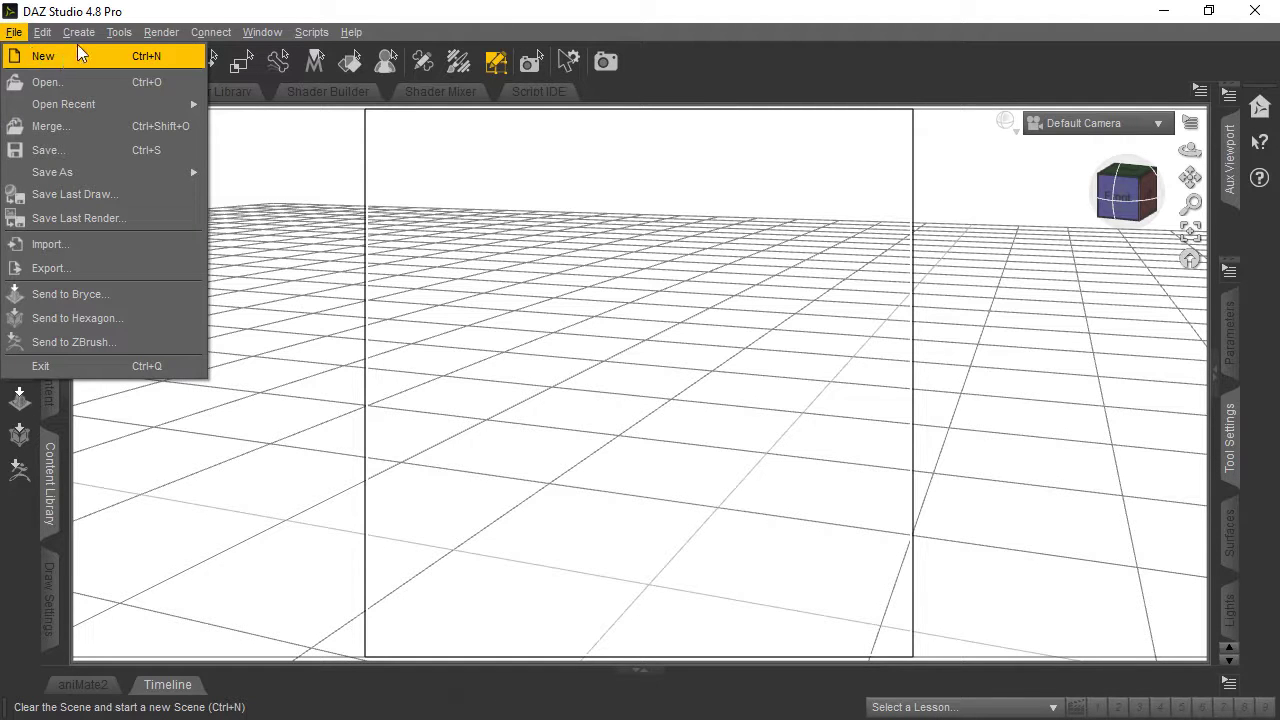
mouse_move(96, 38)
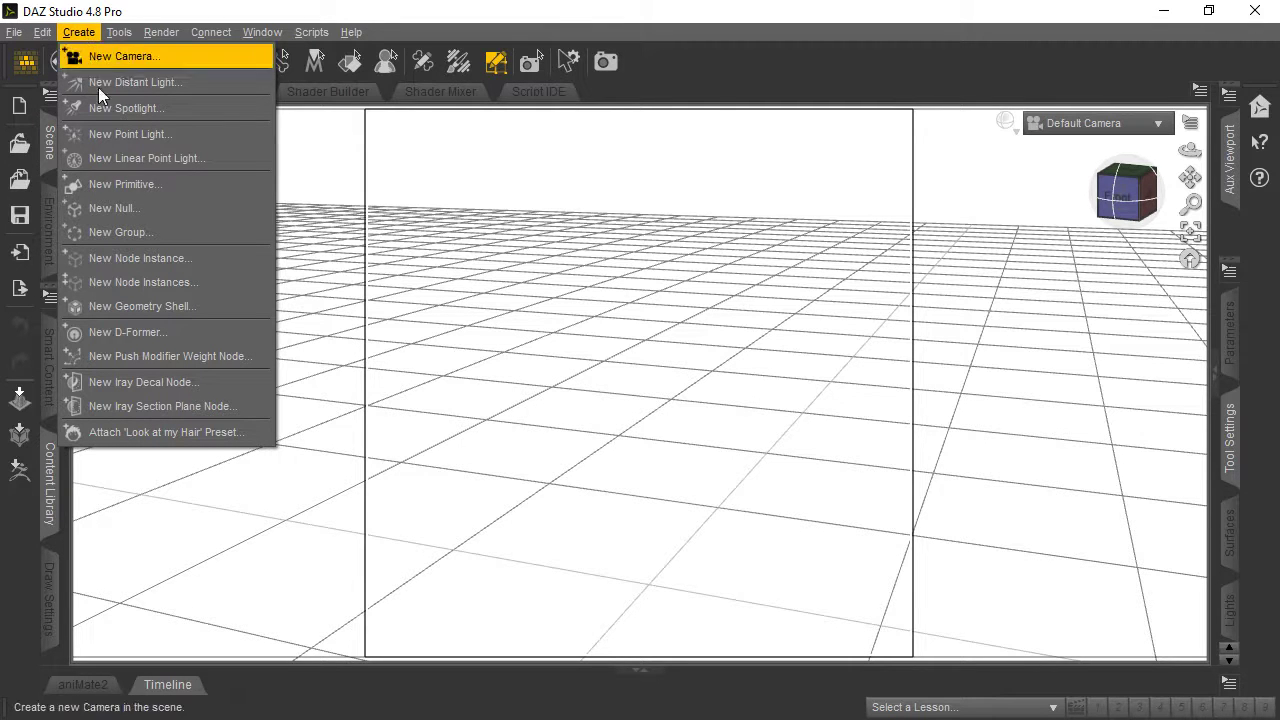
click(124, 185)
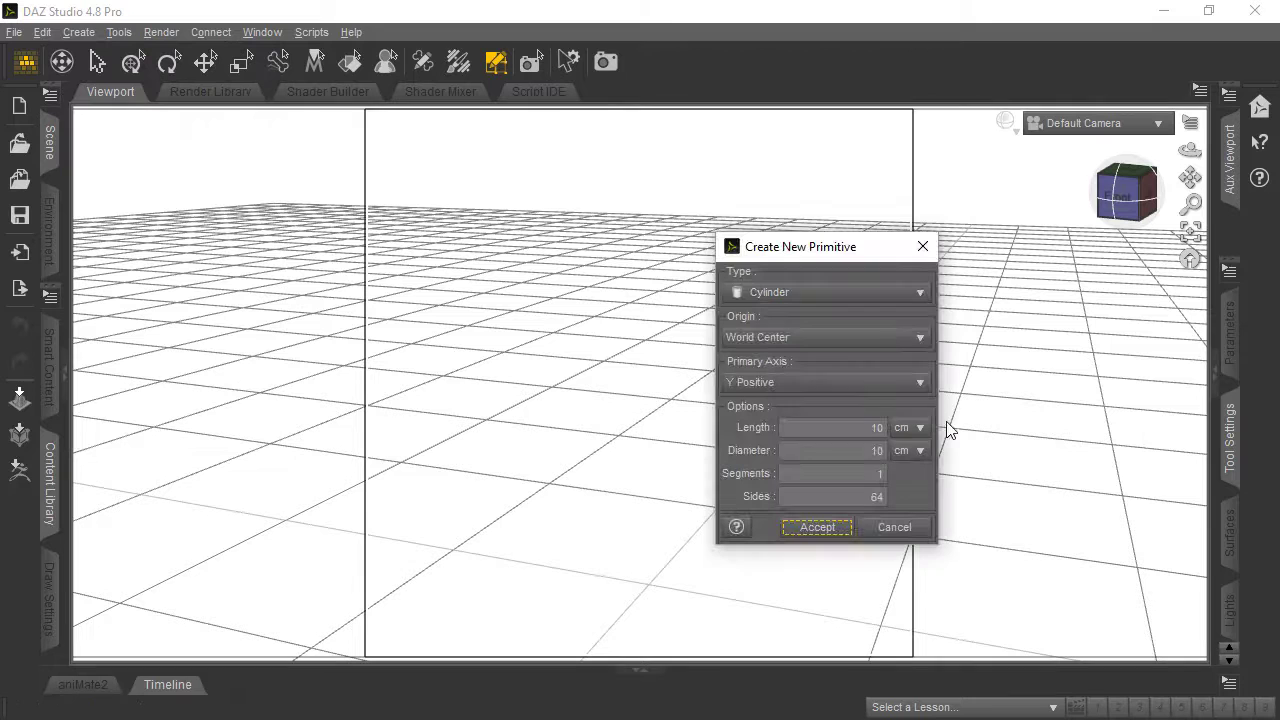
click(823, 531)
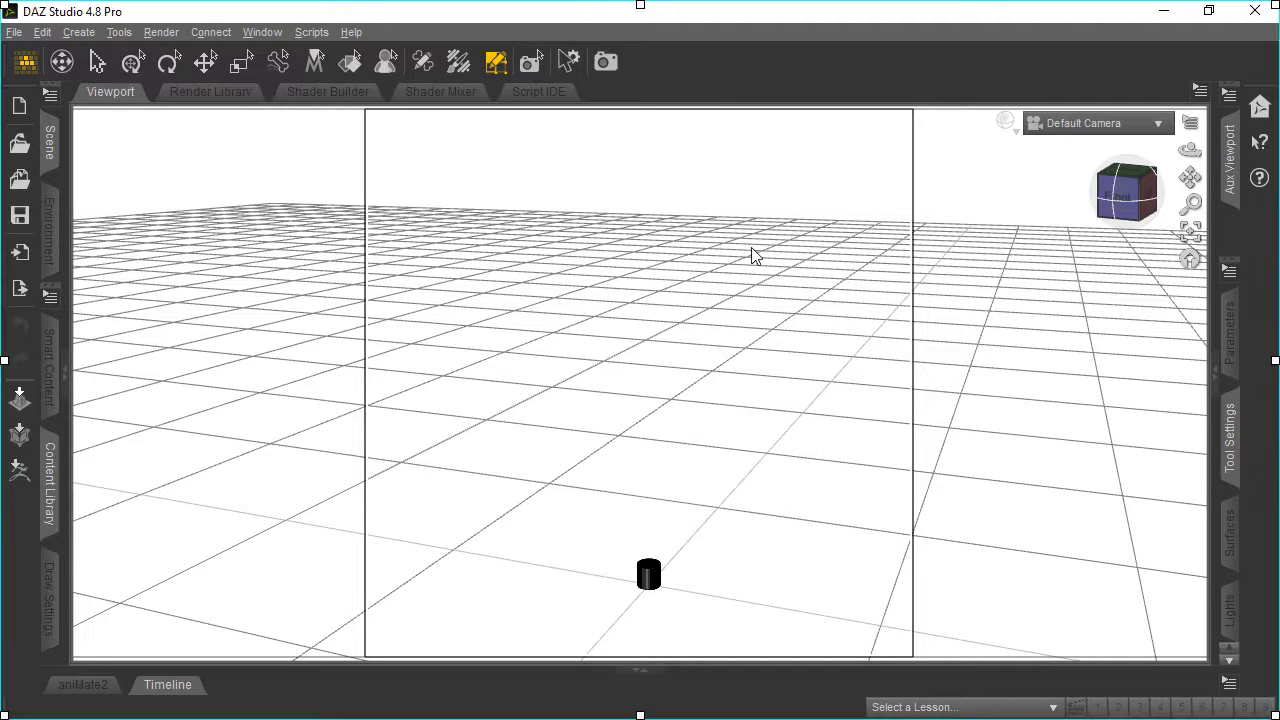
Frame the cylinder, tilt the view to see its top, then reset the view angle.
click(1192, 234)
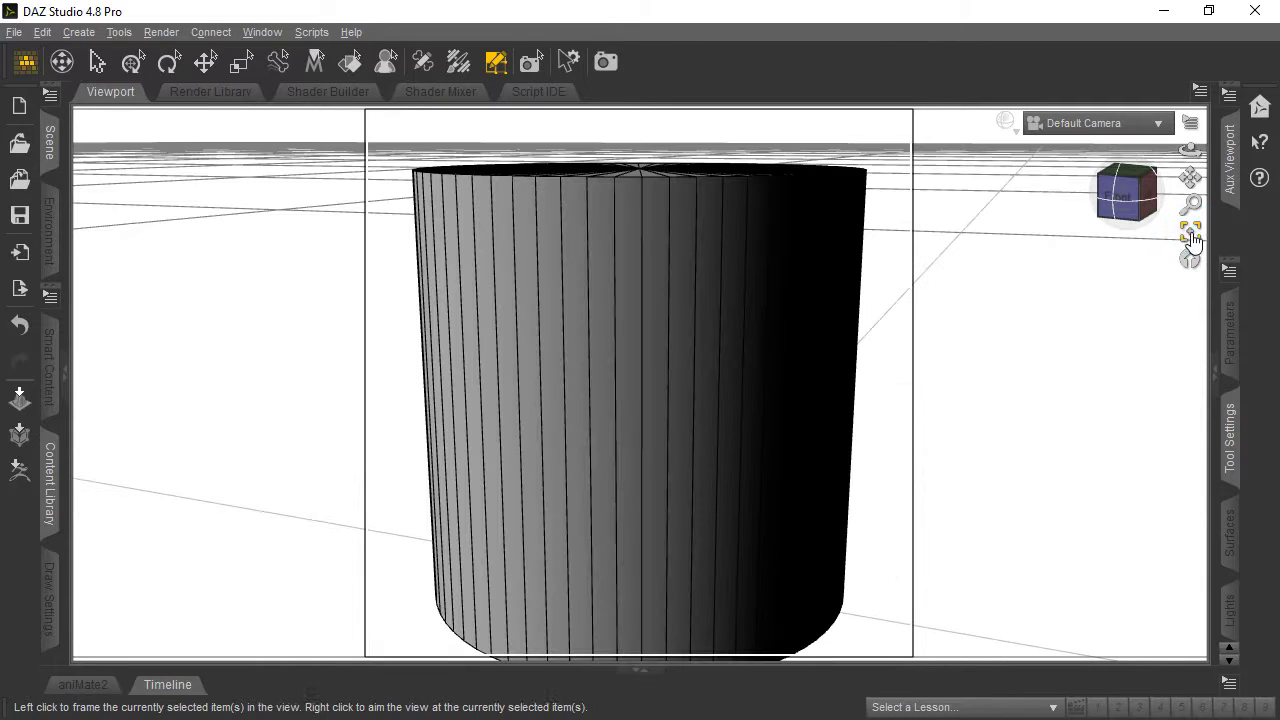
mouse_move(1190, 150)
mouse_down()
mouse_move(1190, 164)
mouse_move(1190, 149)
mouse_up()
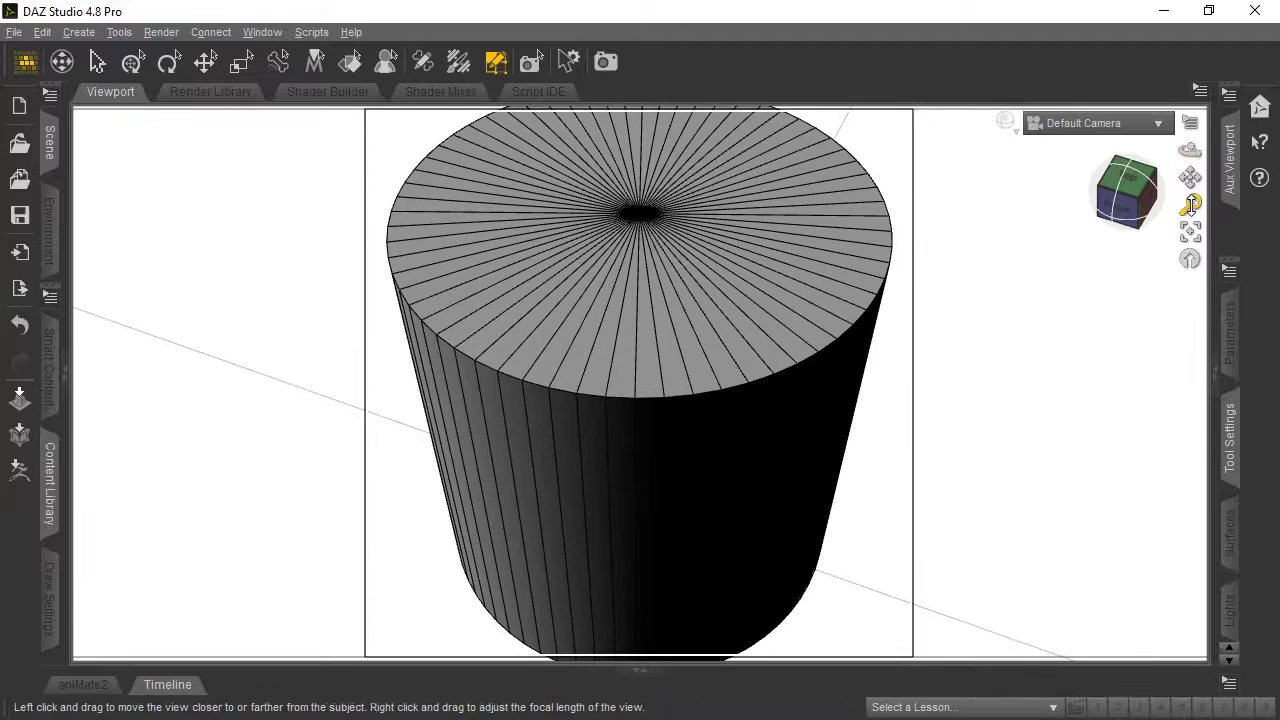
click(1190, 259)
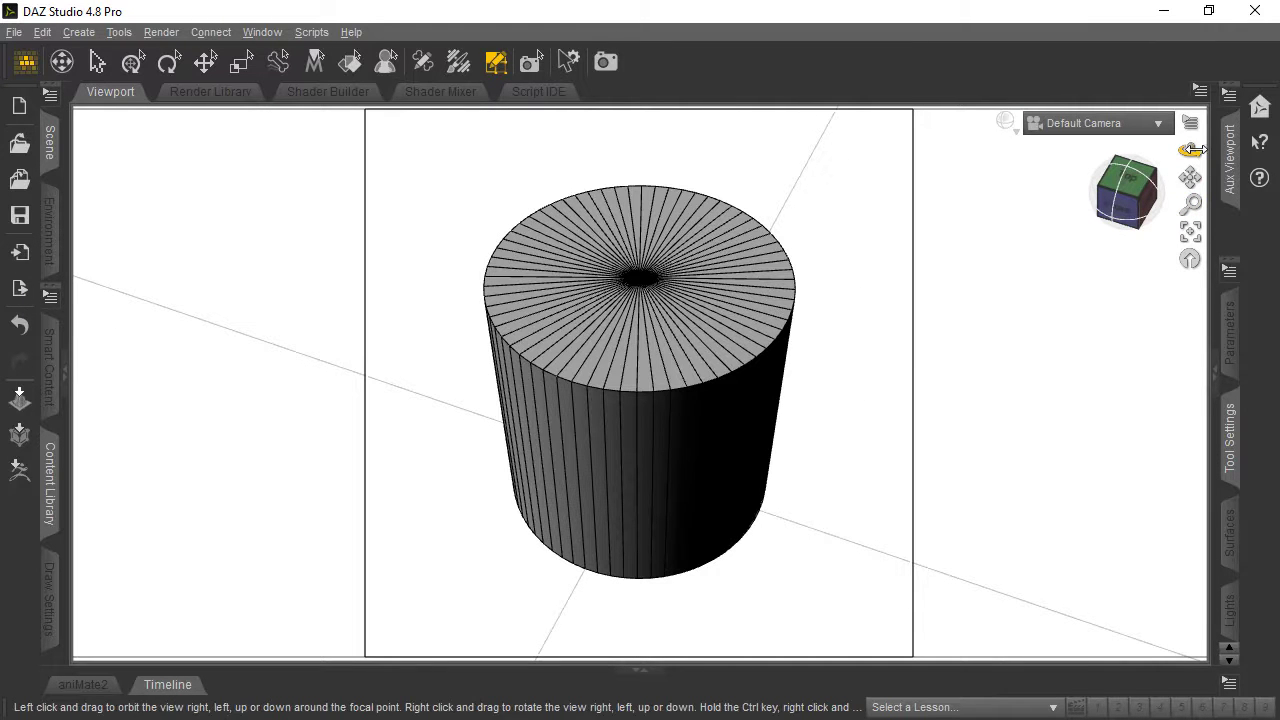
Activate the Geometry Editor on the selected cylinder, showing its 192-face Default group and surface.
click(1231, 428)
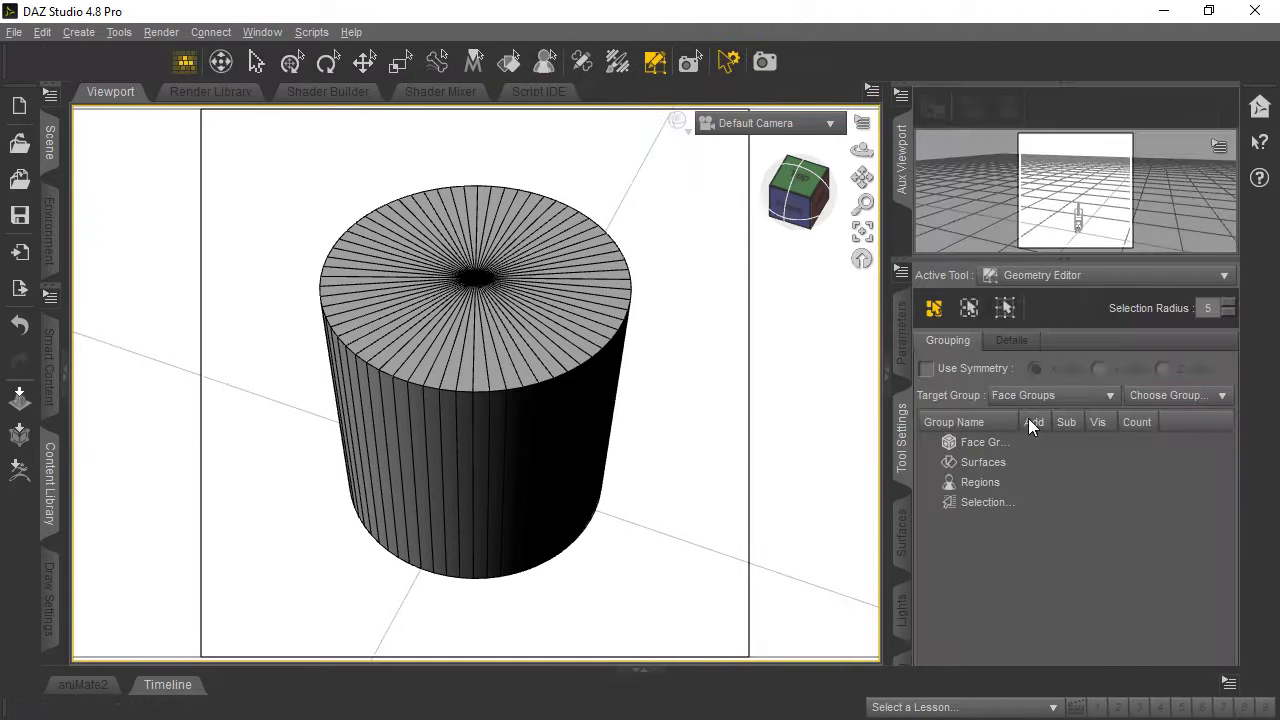
click(49, 143)
click(130, 175)
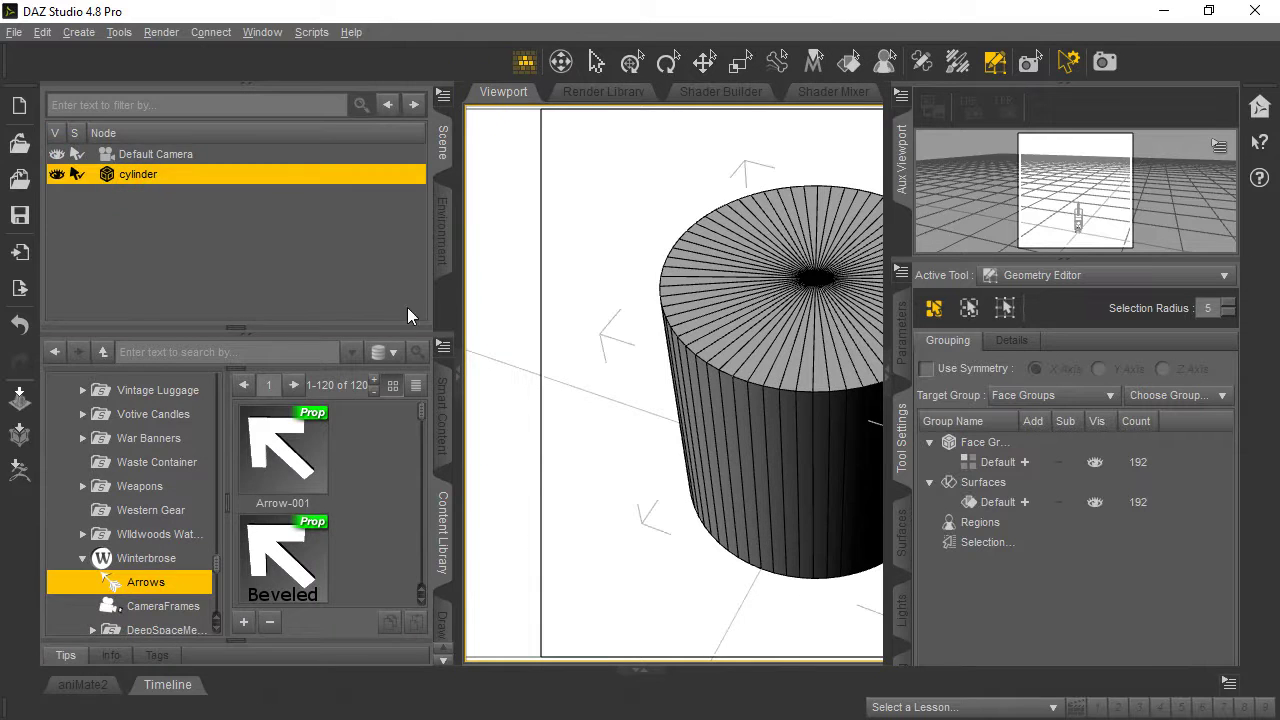
click(458, 370)
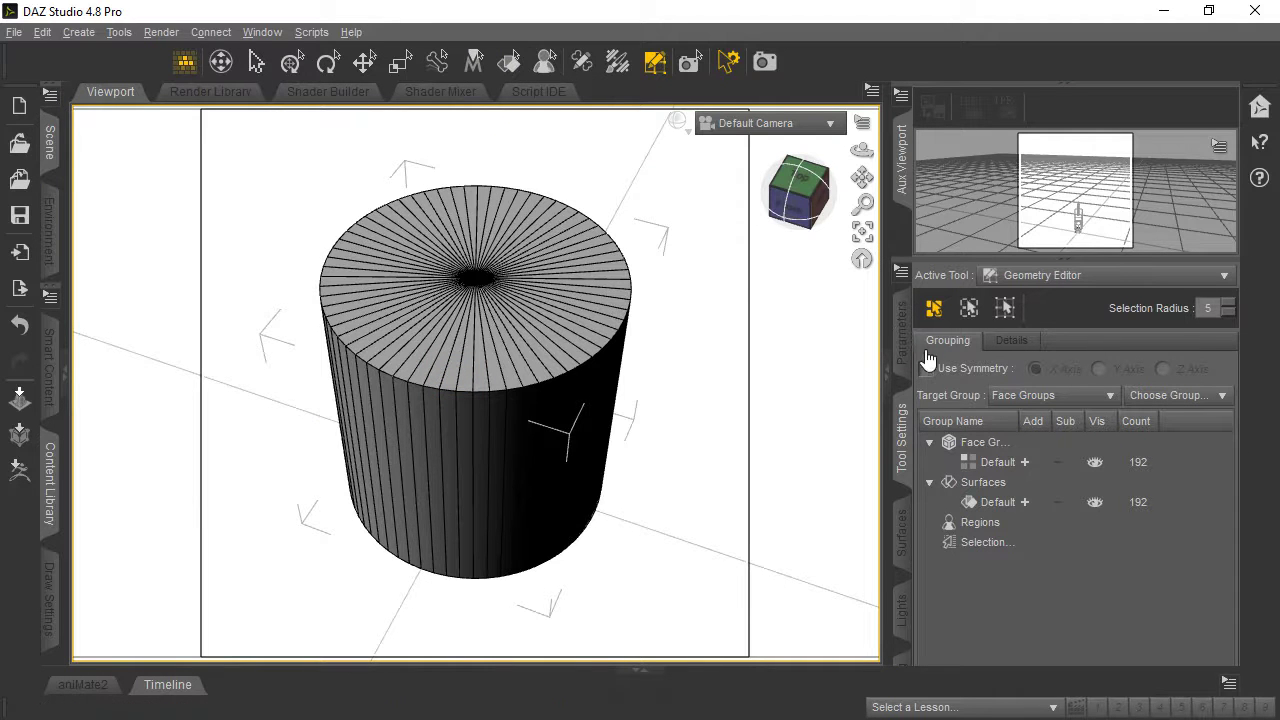
click(121, 32)
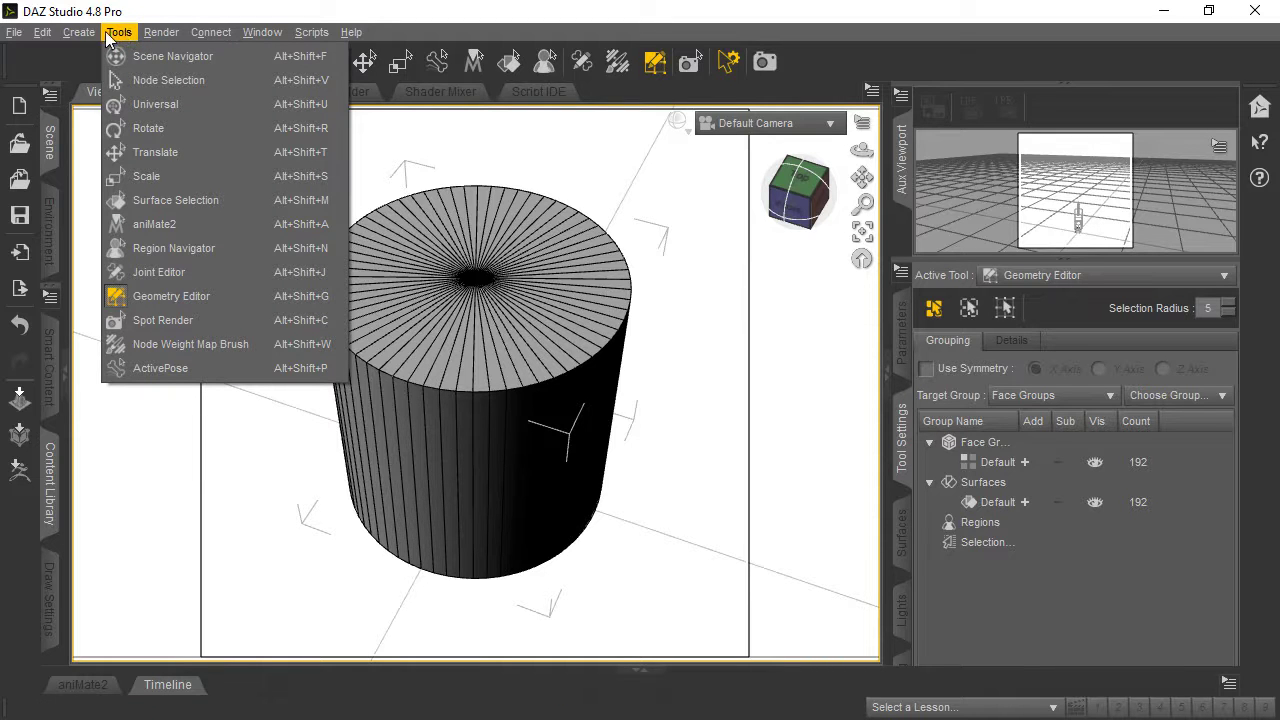
click(203, 297)
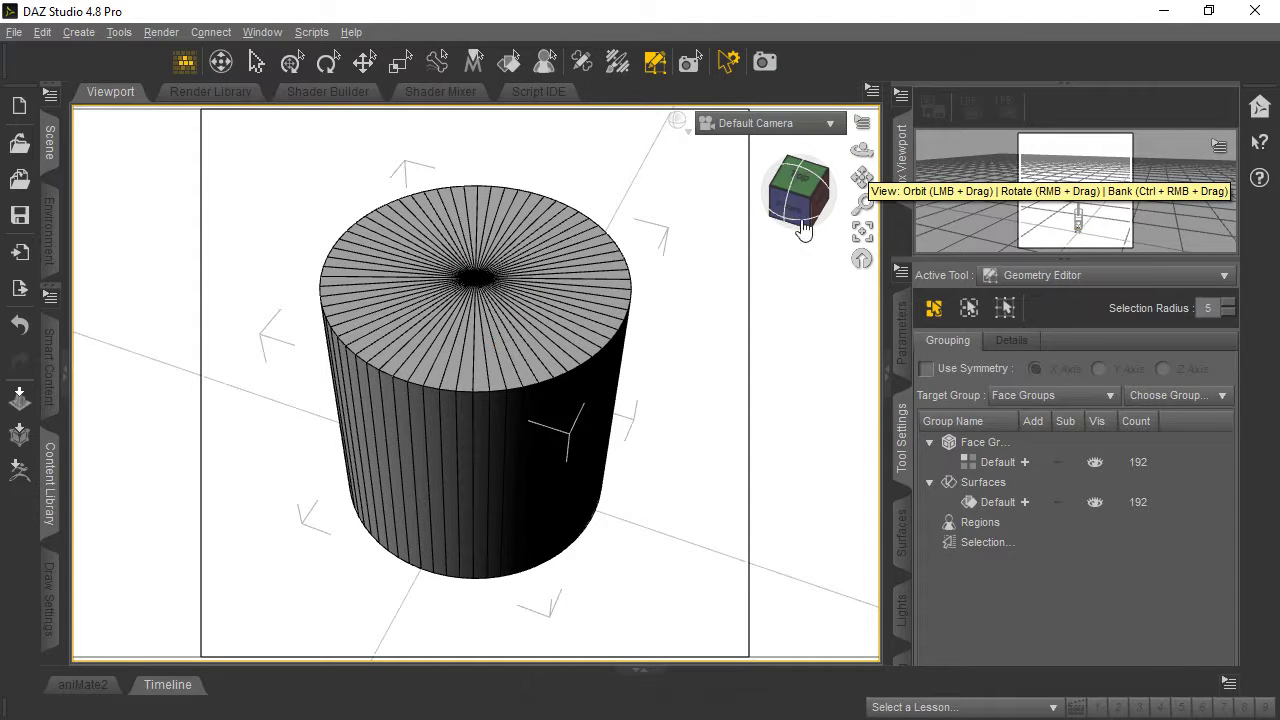
mouse_move(862, 150)
mouse_down()
mouse_move(862, 180)
mouse_move(862, 150)
mouse_move(870, 163)
mouse_up()
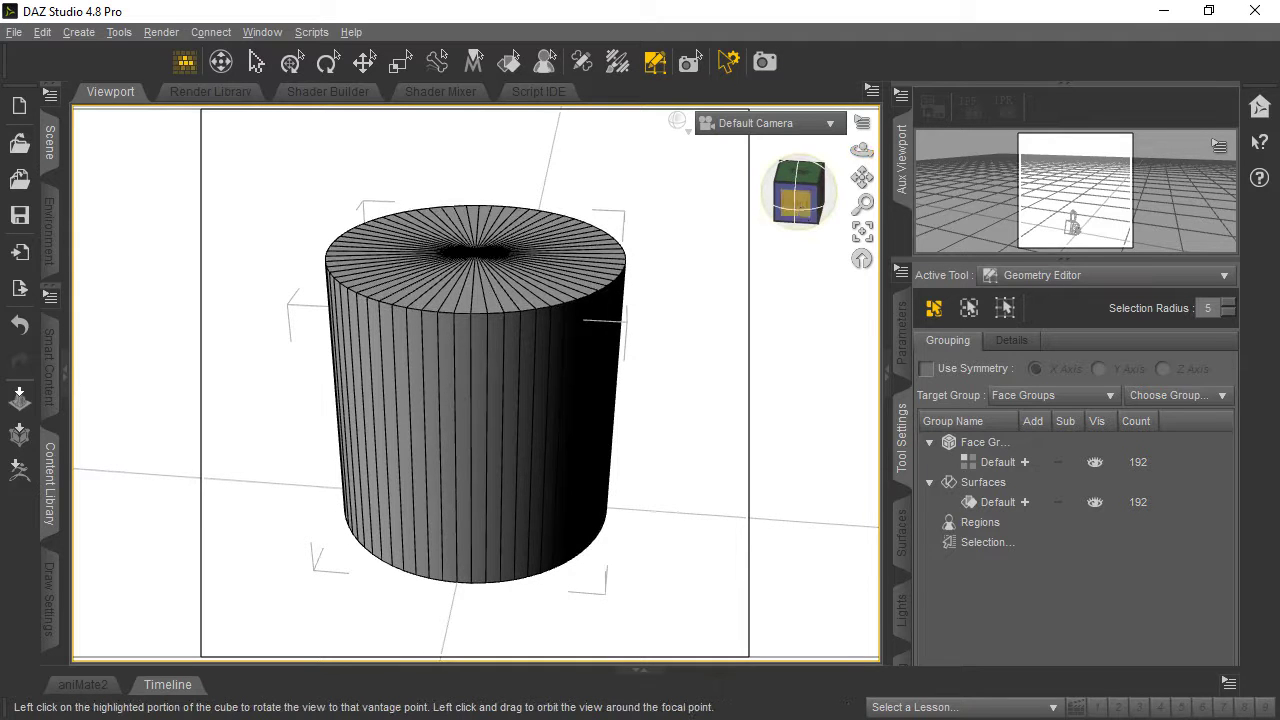
Switch to Marquee Selection and box-select every cylinder polygon from the front view.
click(800, 212)
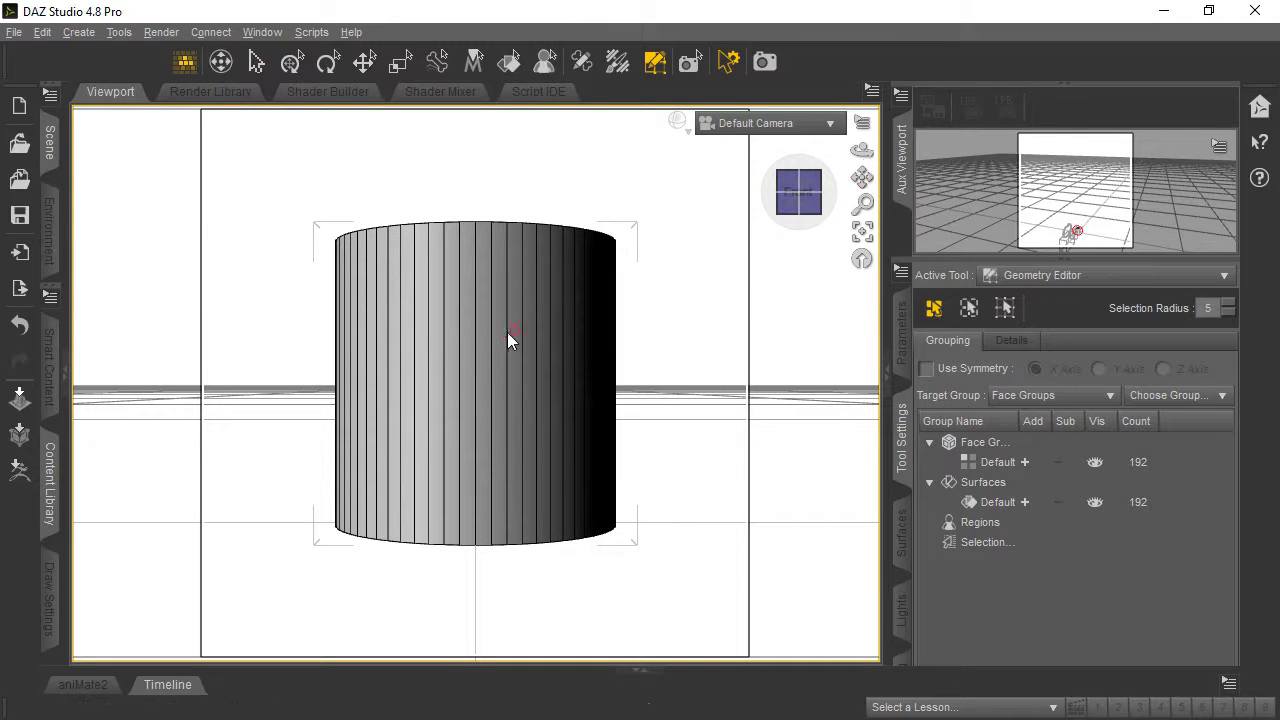
right_click(507, 336)
mouse_move(561, 366)
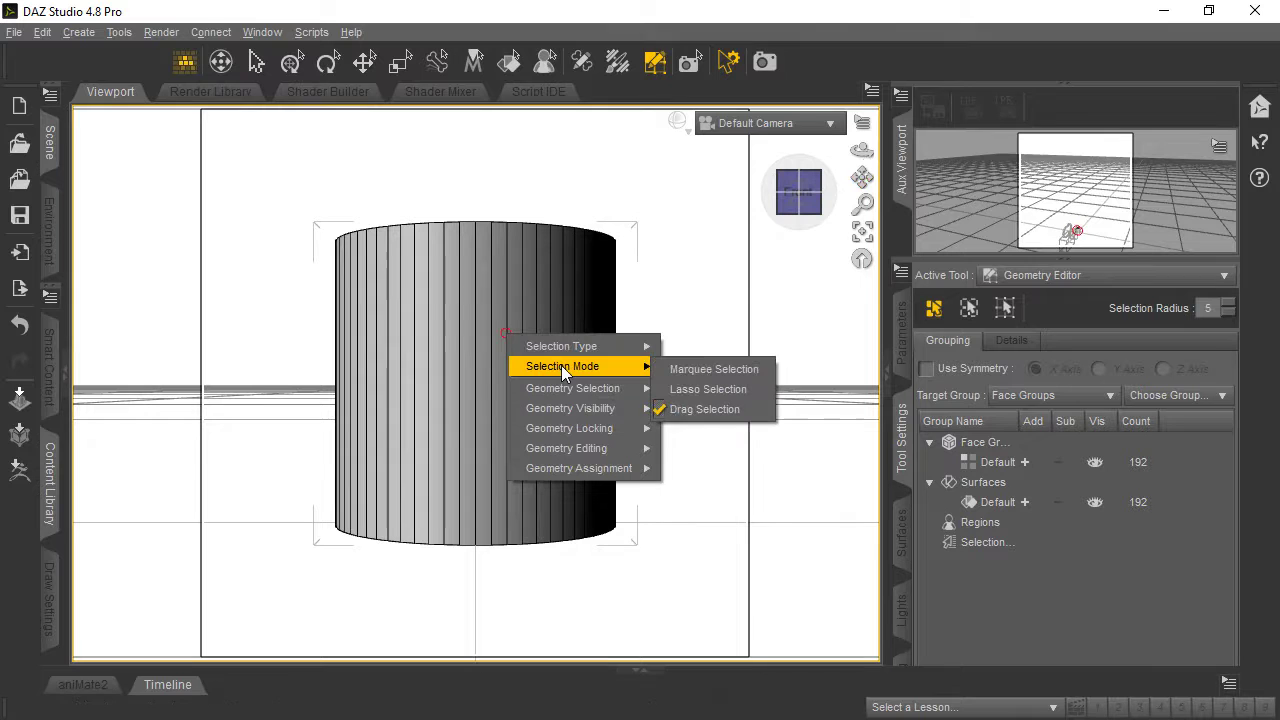
click(692, 370)
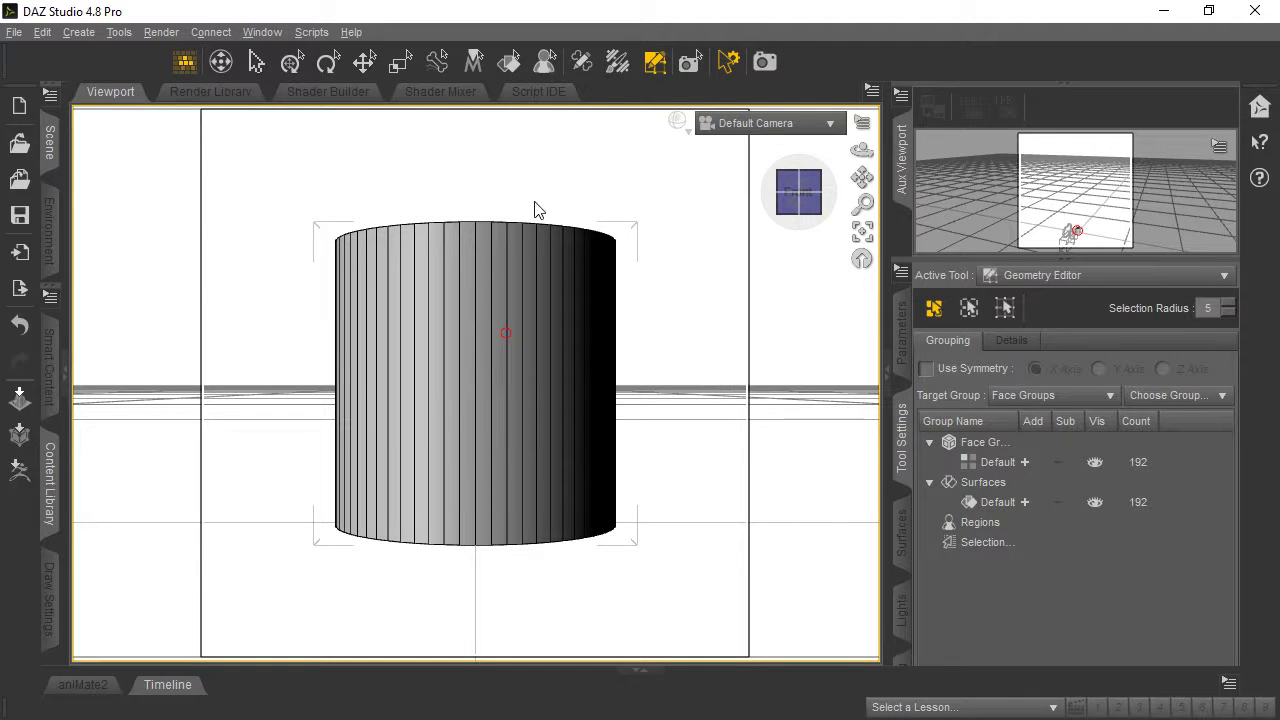
drag(280, 203, 668, 592)
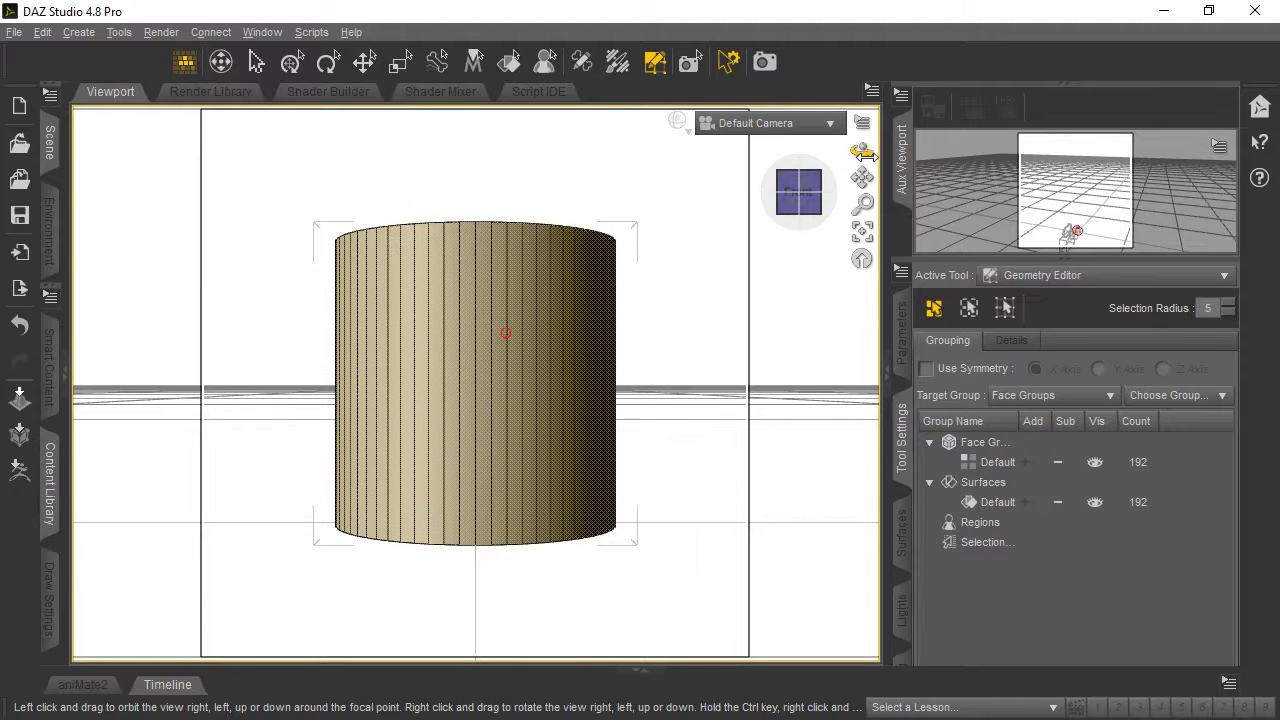
mouse_move(862, 150)
mouse_down()
mouse_move(862, 115)
mouse_move(862, 158)
mouse_up()
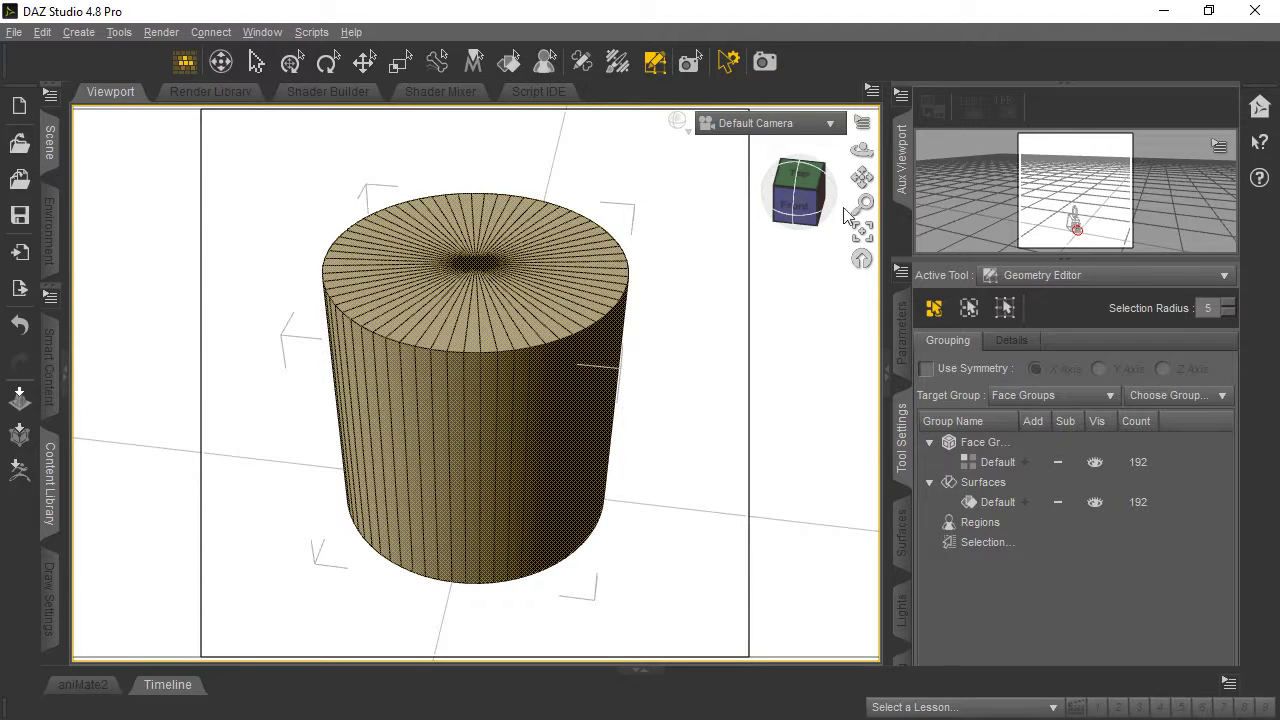
Switch to Drag Selection and sweep-select only the top cap polygons from a top view.
right_click(529, 325)
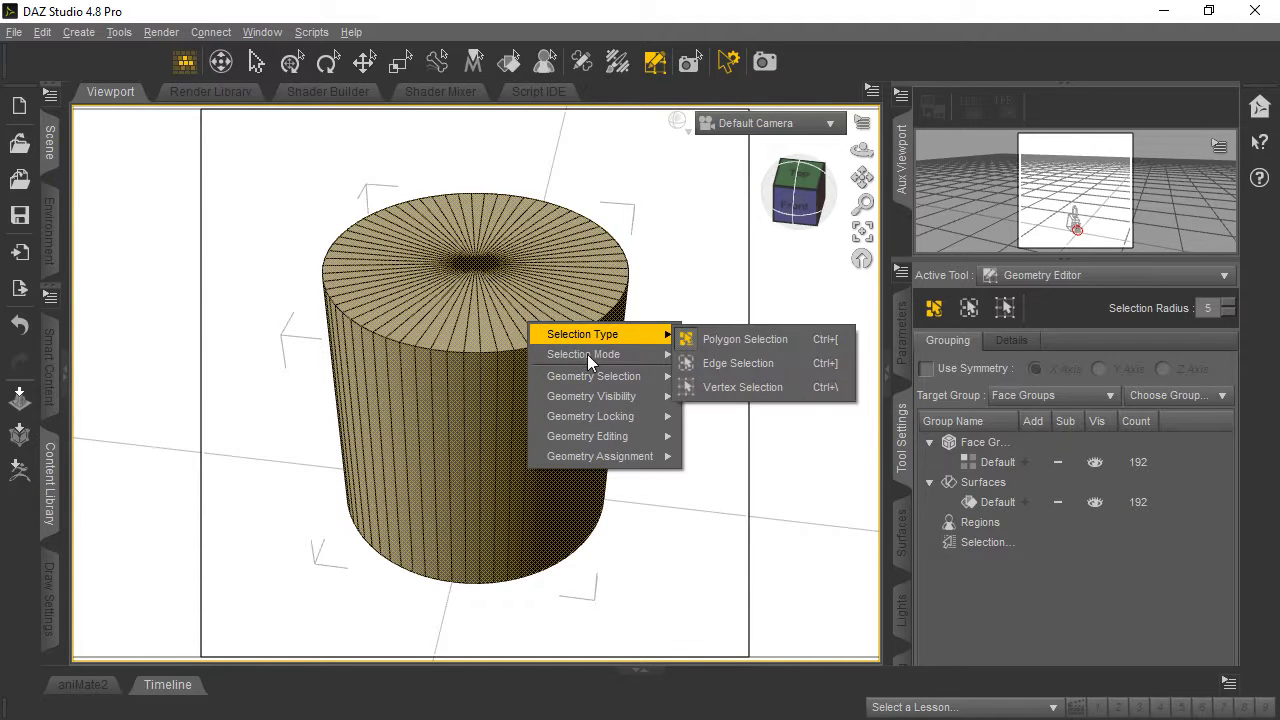
click(600, 354)
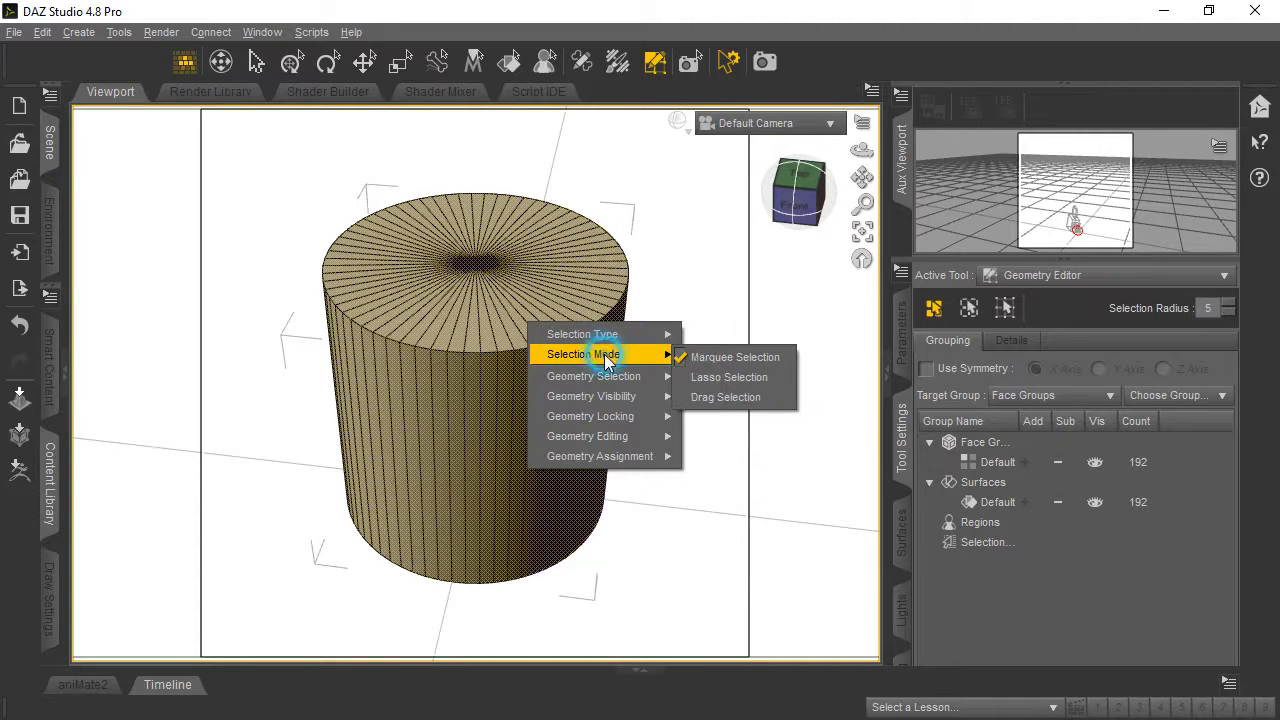
click(728, 397)
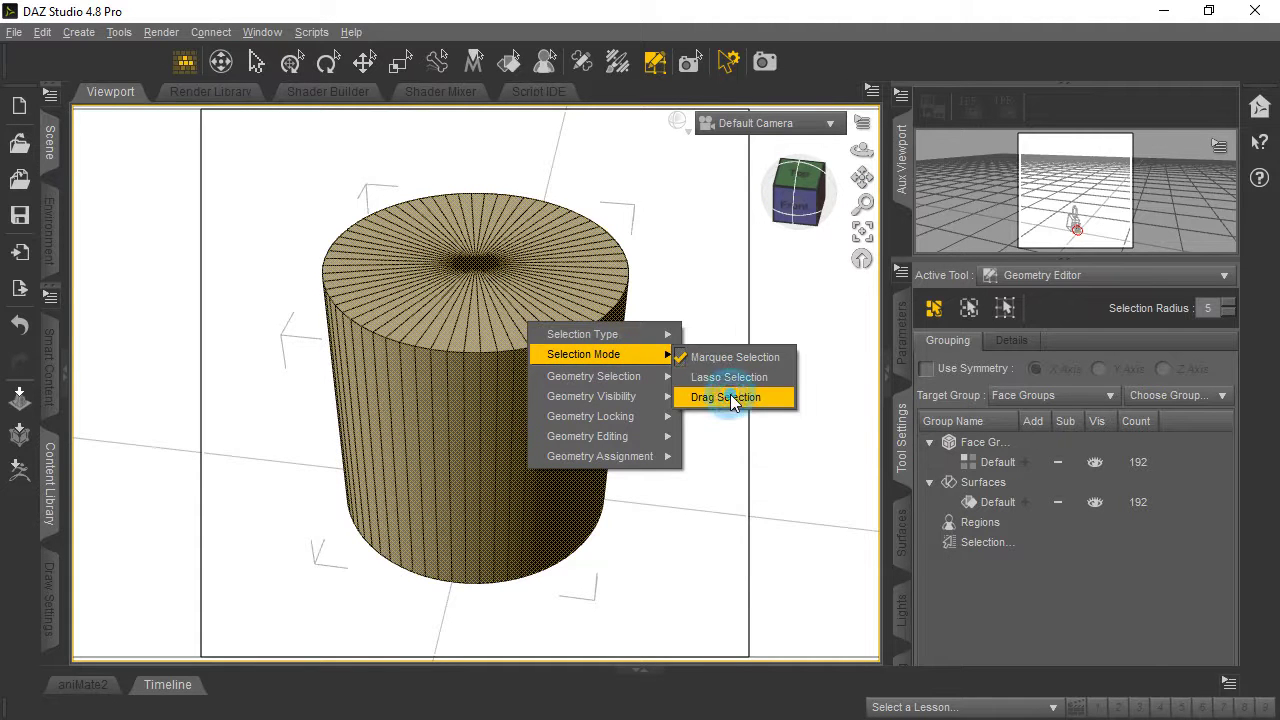
click(797, 176)
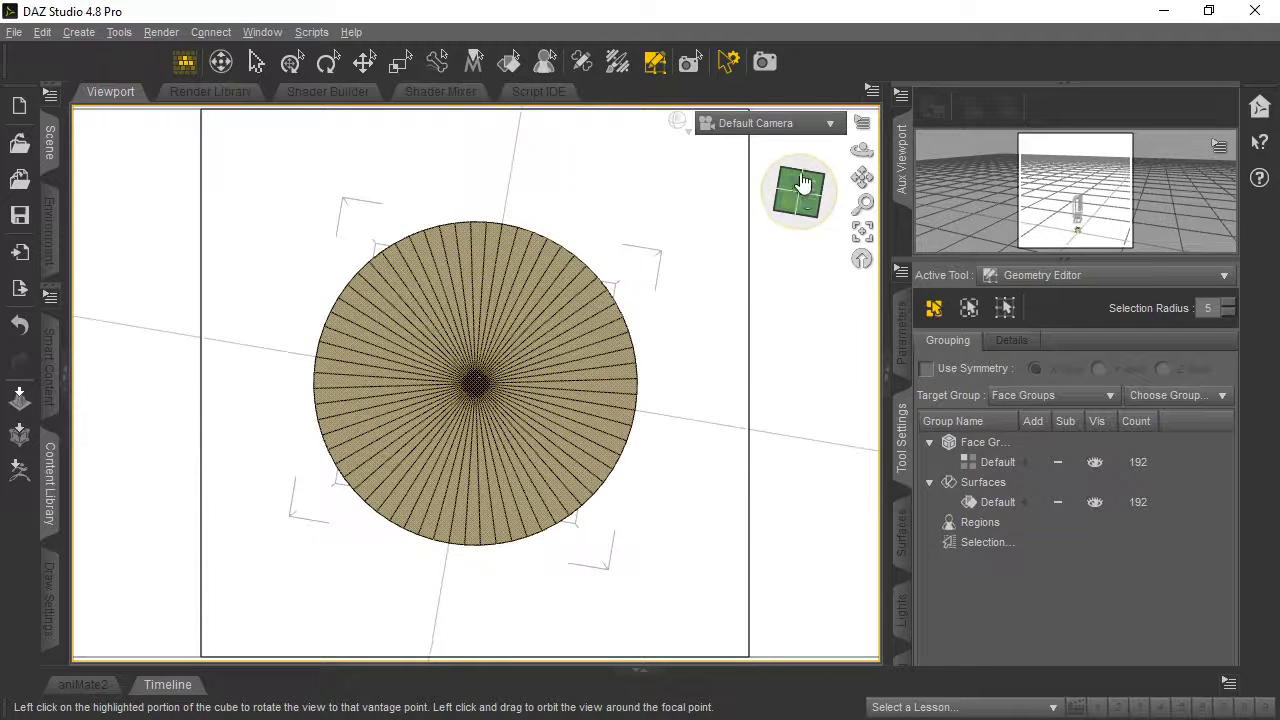
click(532, 345)
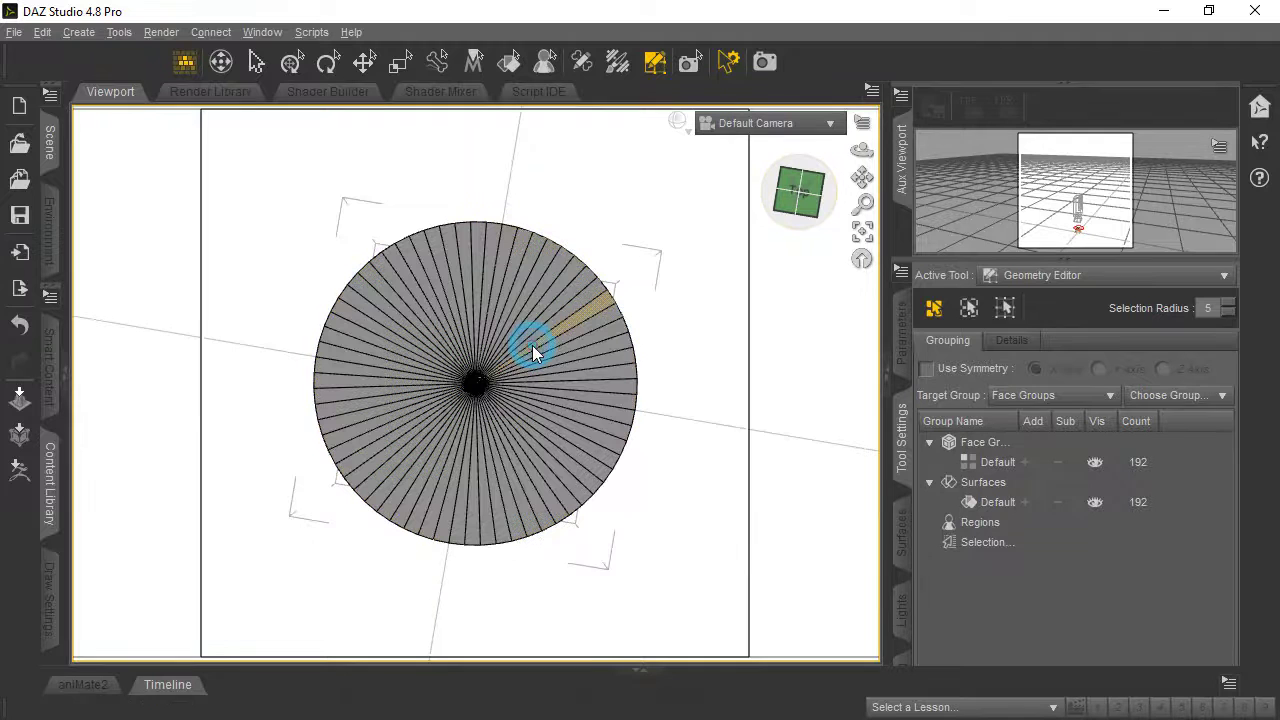
mouse_move(531, 343)
mouse_down()
mouse_move(451, 343)
mouse_move(429, 374)
mouse_move(437, 409)
mouse_move(471, 434)
mouse_move(497, 429)
mouse_move(523, 403)
mouse_move(523, 360)
mouse_up()
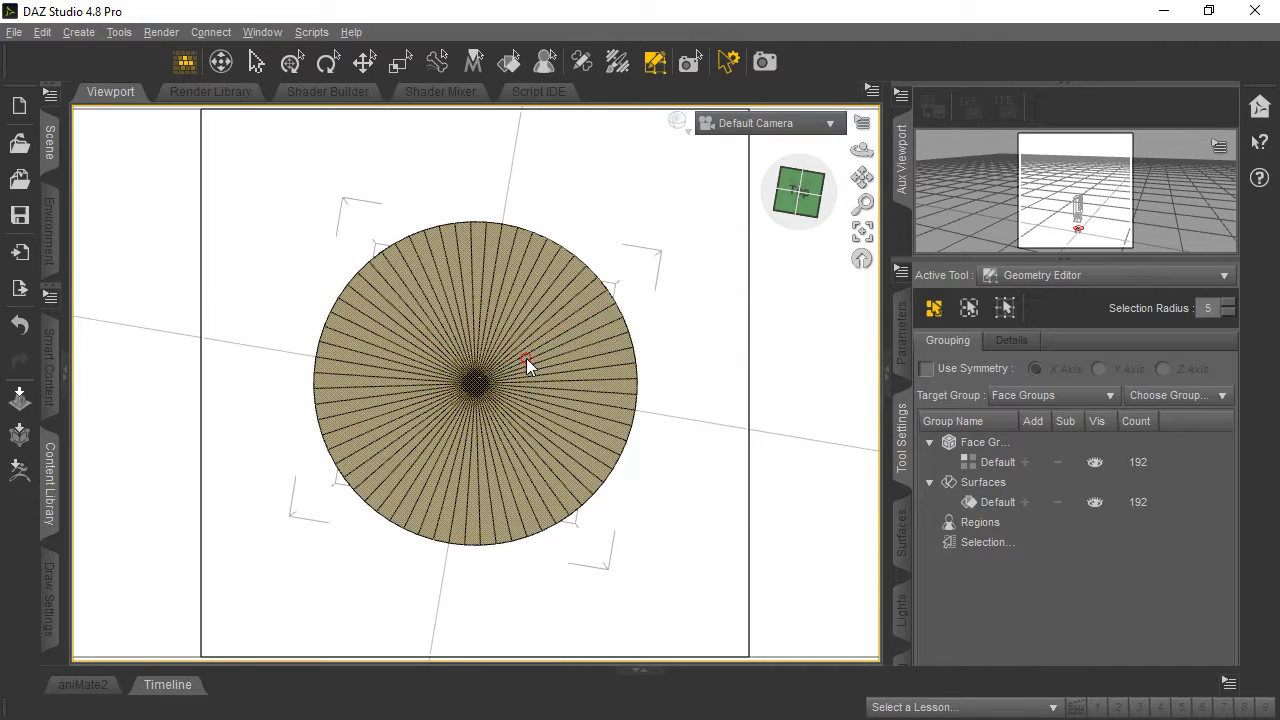
drag(861, 150, 861, 220)
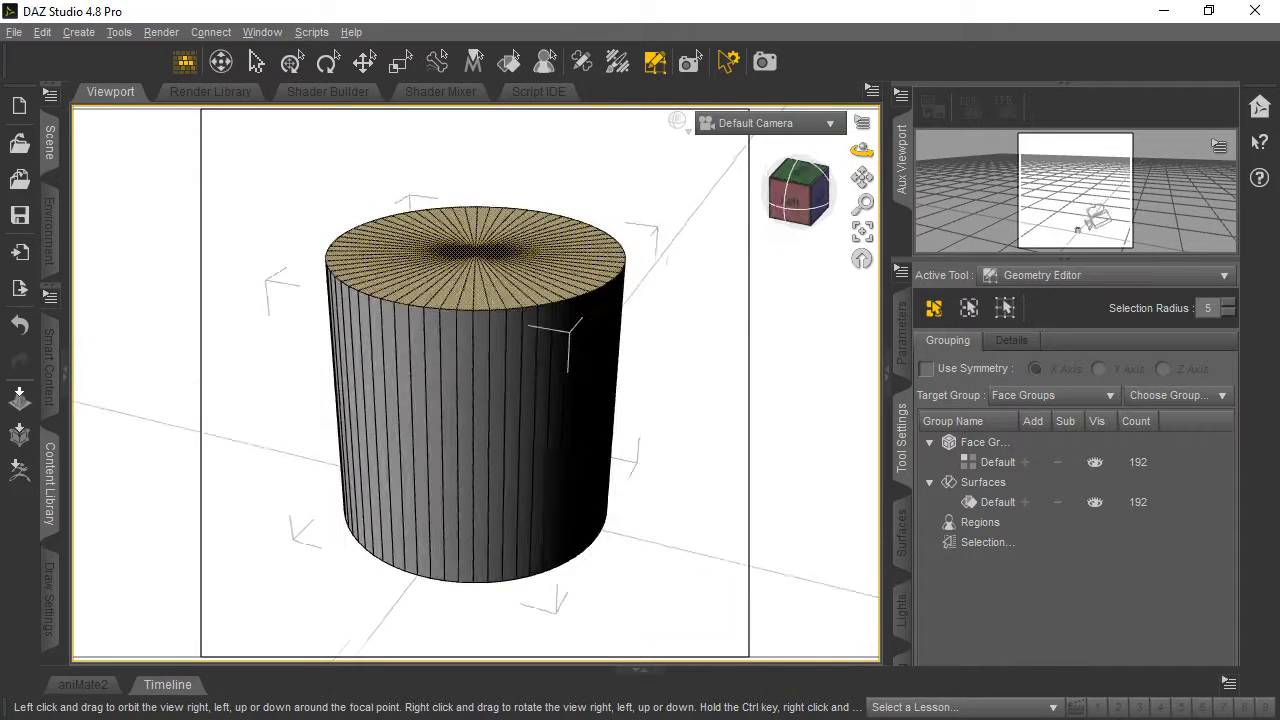
Hide all polygons except the selected top cap.
right_click(474, 292)
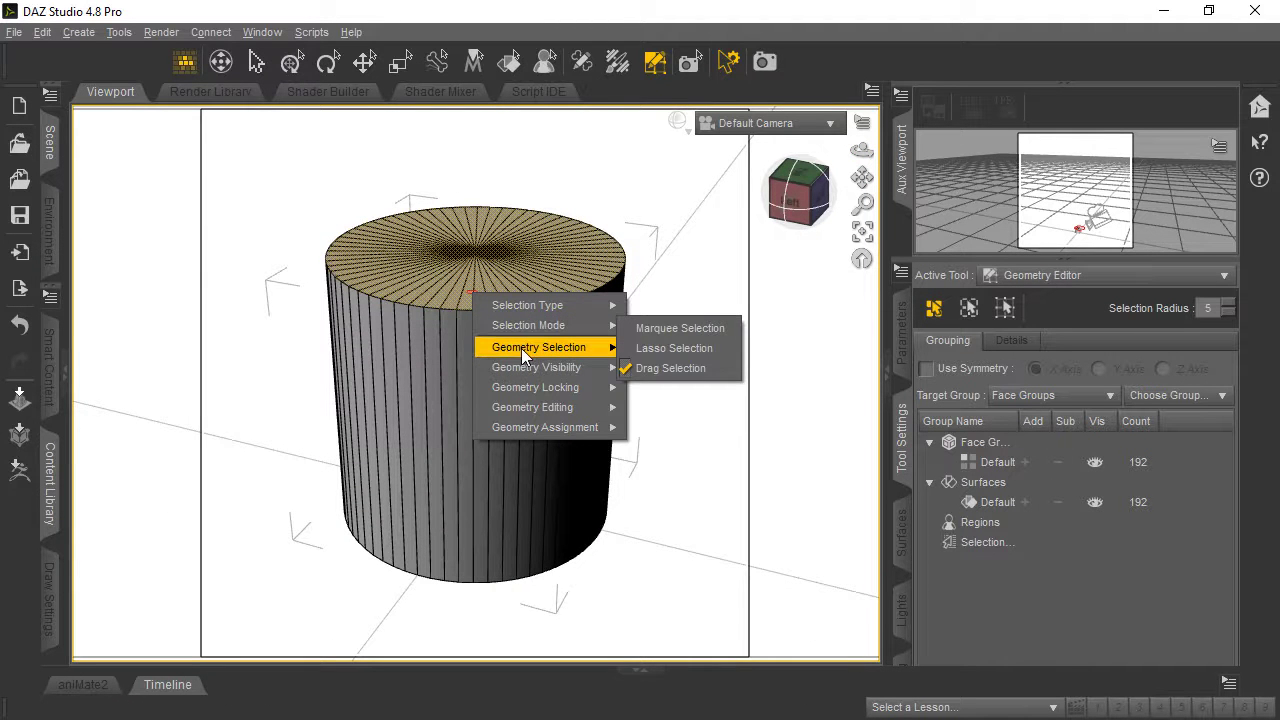
mouse_move(521, 348)
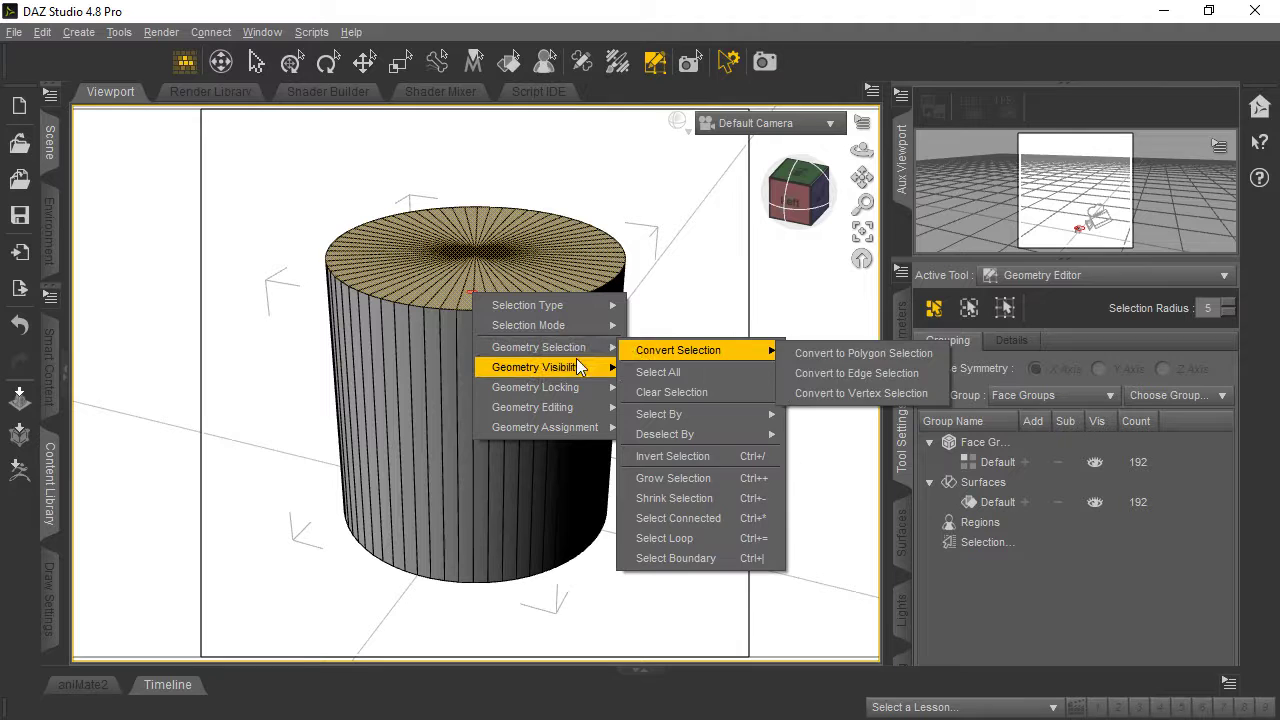
mouse_move(575, 369)
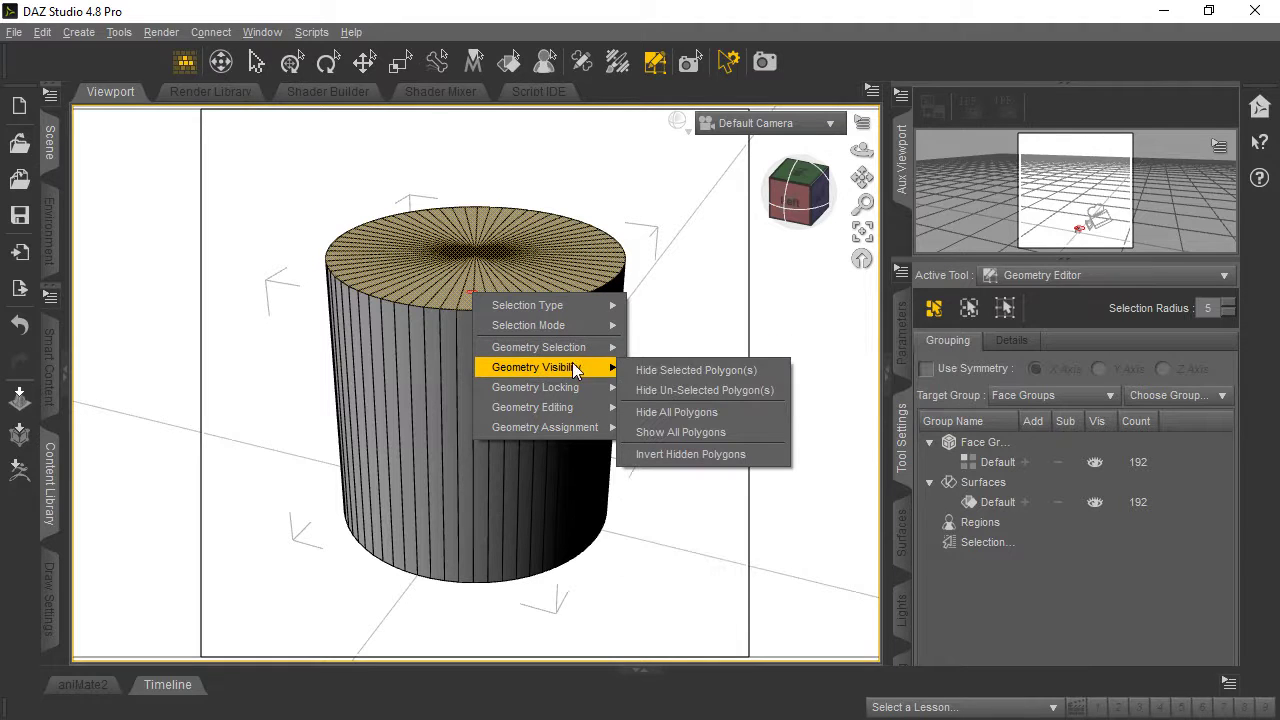
click(710, 390)
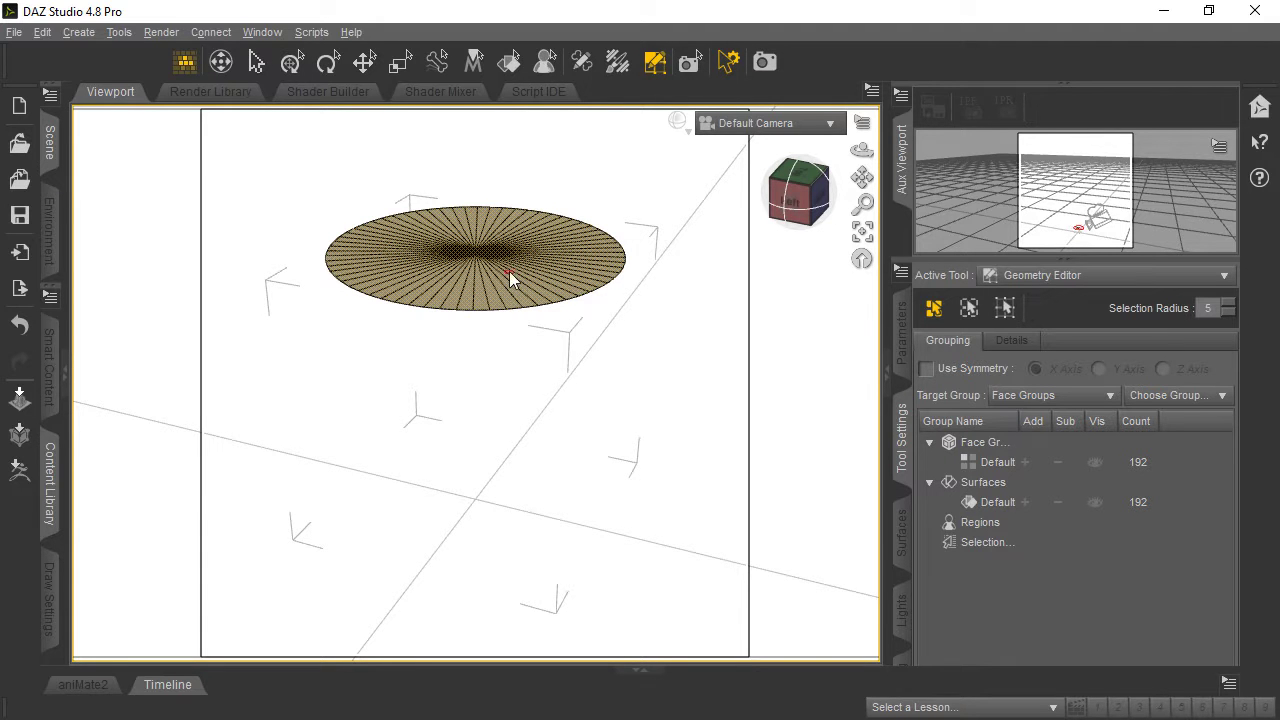
Delete the 128 hidden side polygons, leaving a flat 64-face disc.
right_click(476, 288)
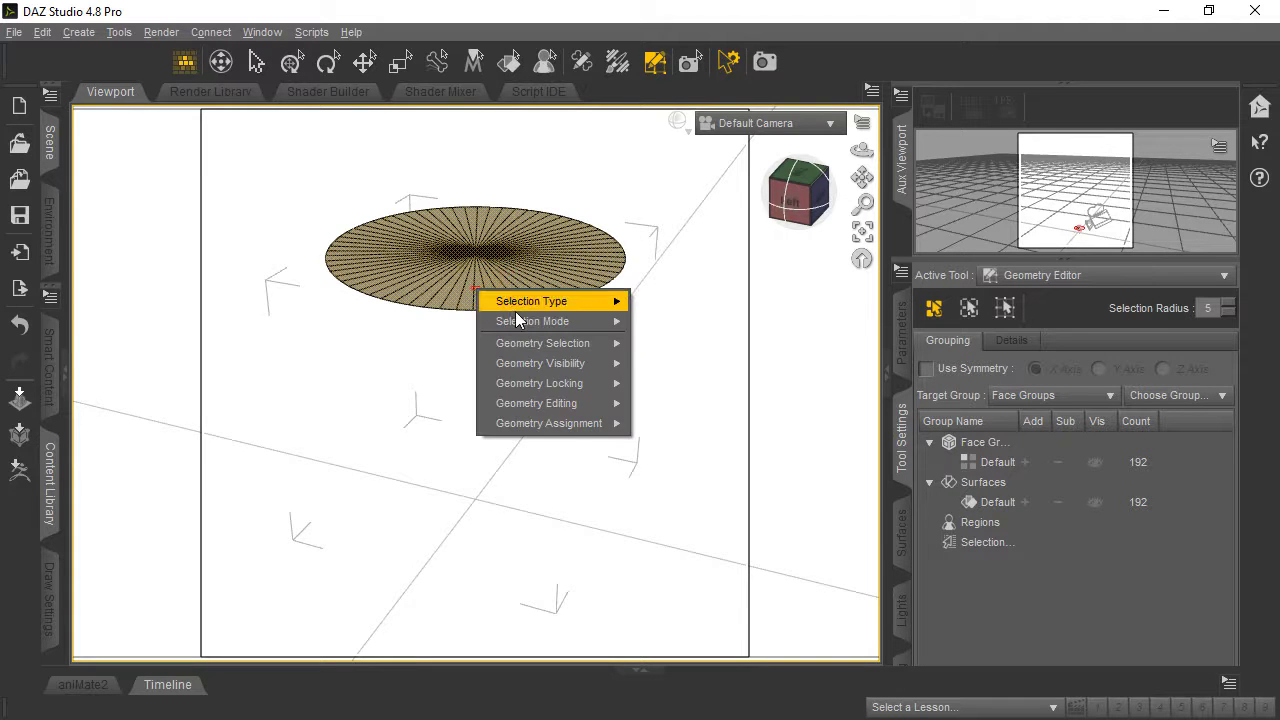
mouse_move(544, 405)
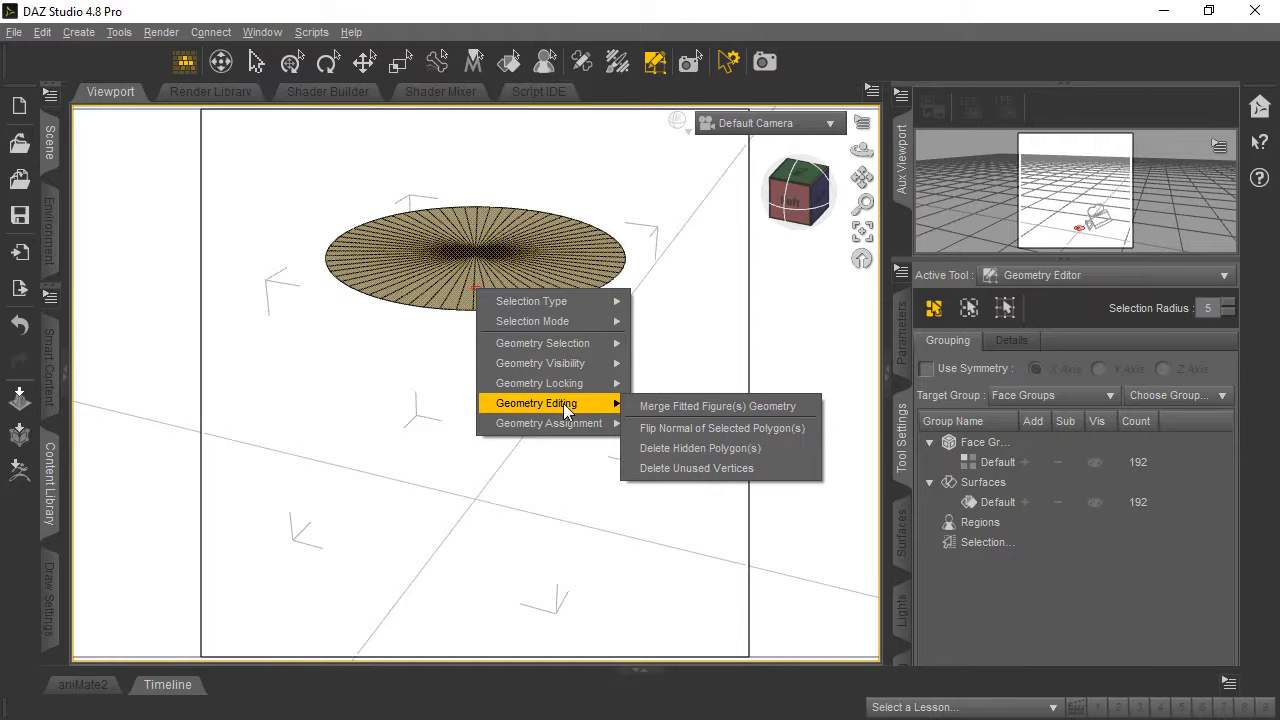
click(725, 451)
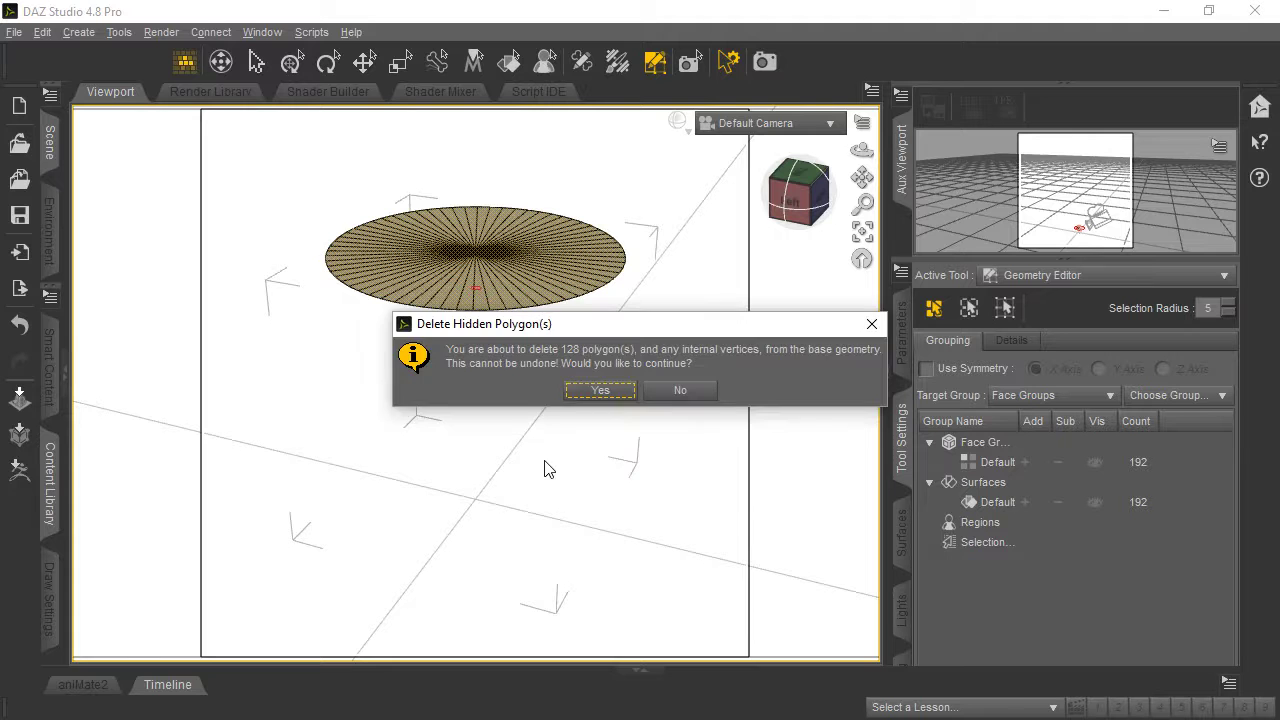
click(610, 392)
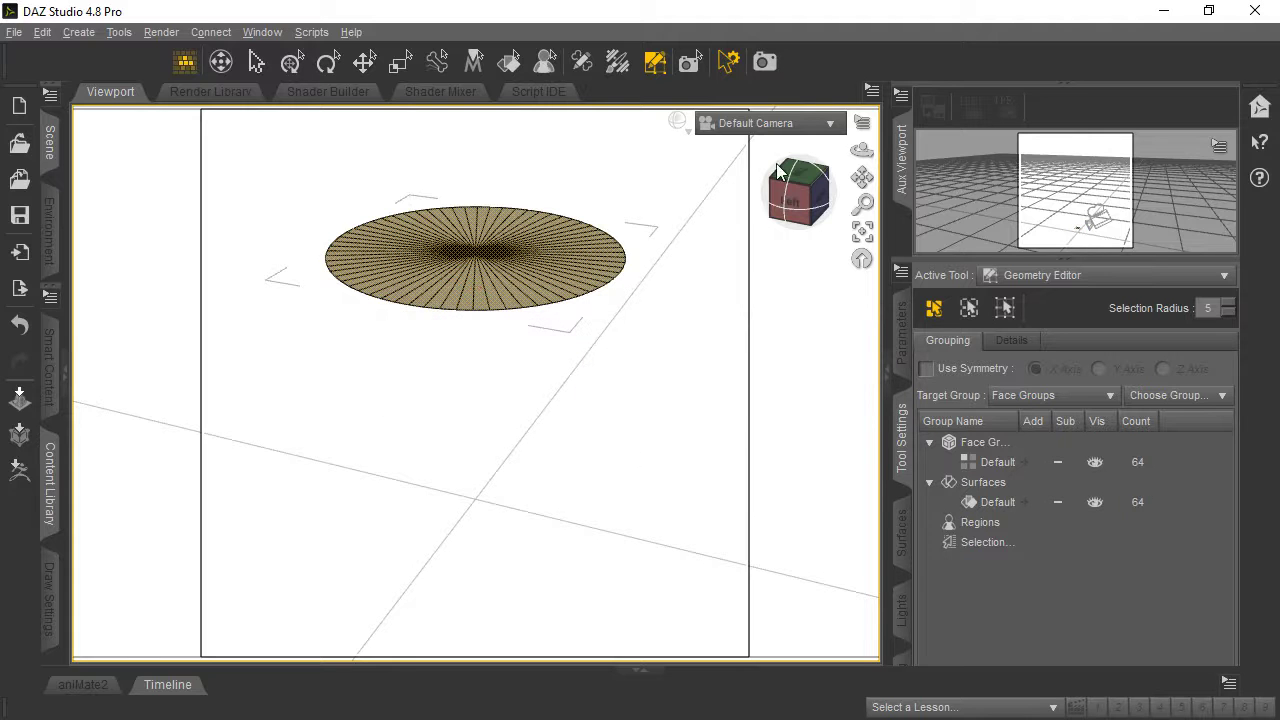
mouse_move(862, 150)
mouse_down()
mouse_move(862, 175)
mouse_move(862, 125)
mouse_move(862, 175)
mouse_move(862, 128)
mouse_move(856, 151)
mouse_up()
Drop the disc onto the scene floor with Move To Floor.
click(800, 196)
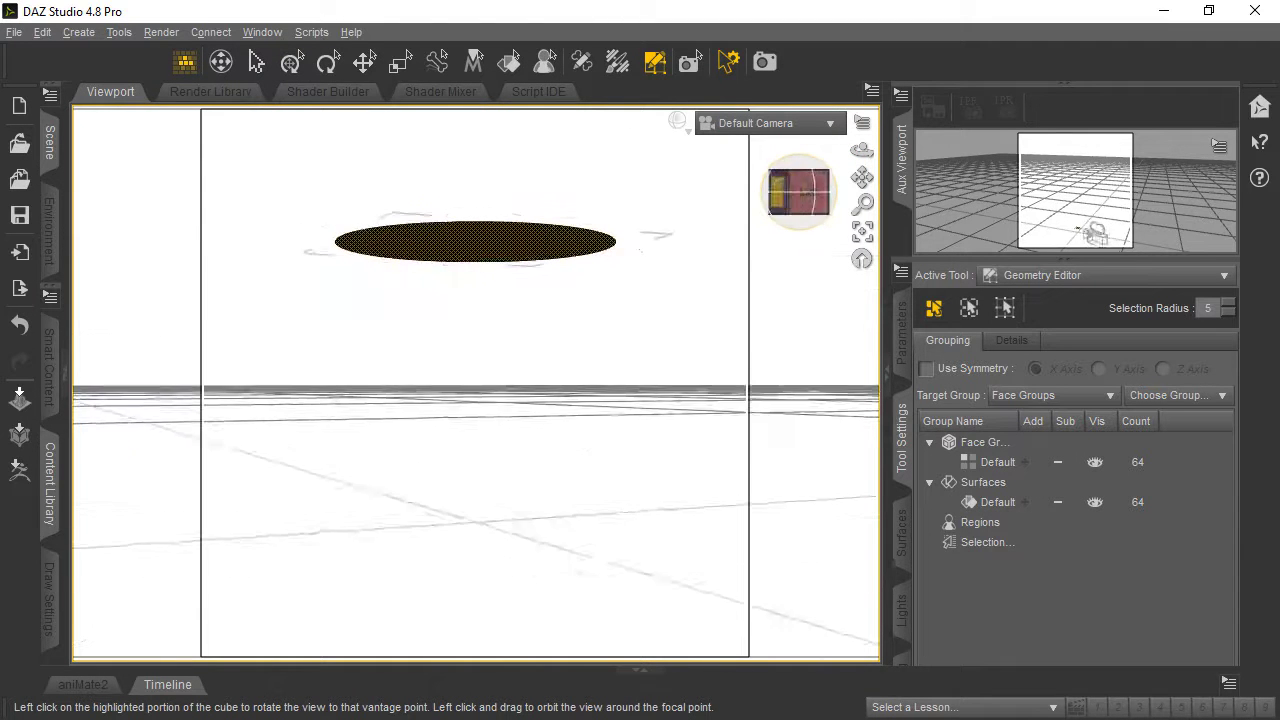
click(812, 180)
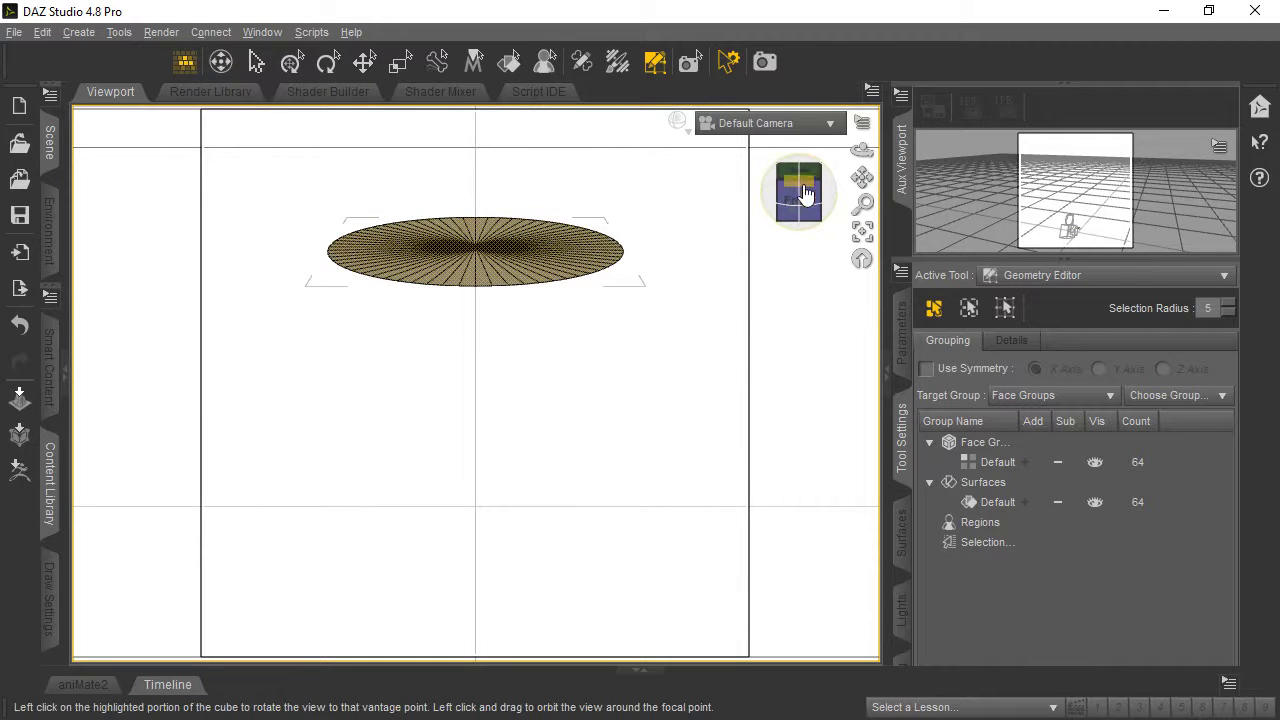
mouse_move(862, 150)
mouse_down()
mouse_move(862, 137)
mouse_move(862, 160)
mouse_up()
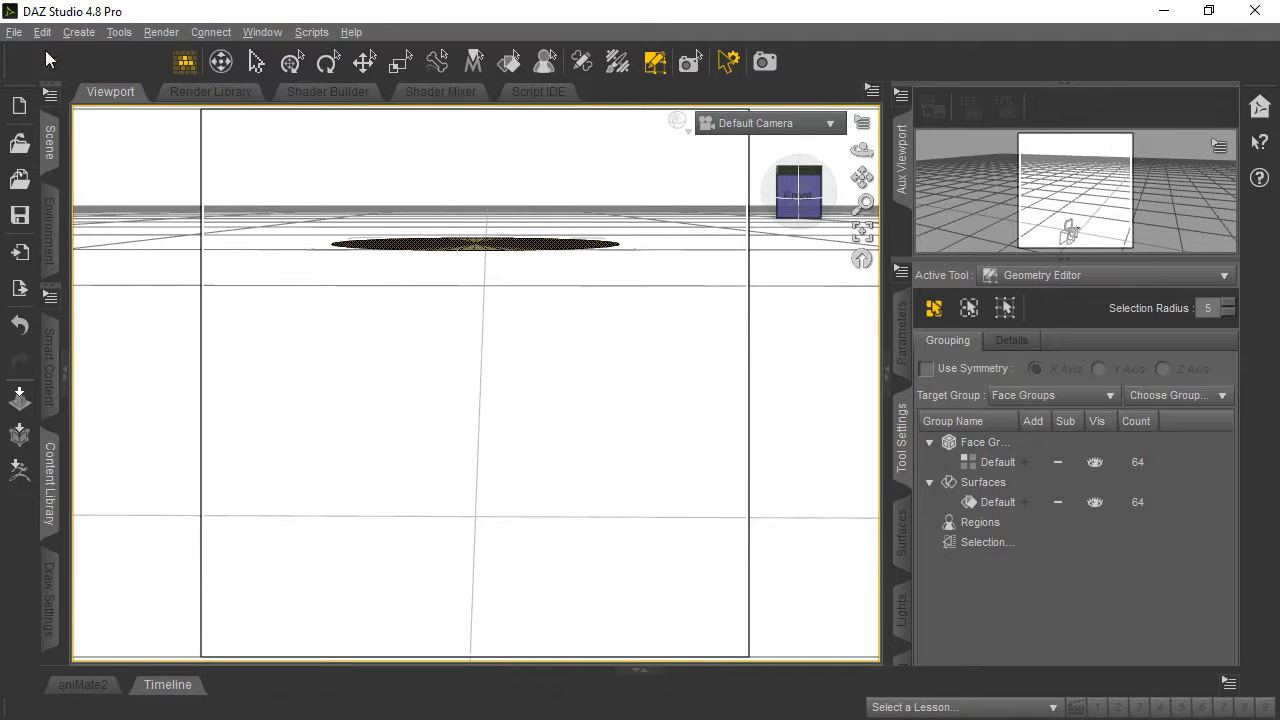
click(14, 32)
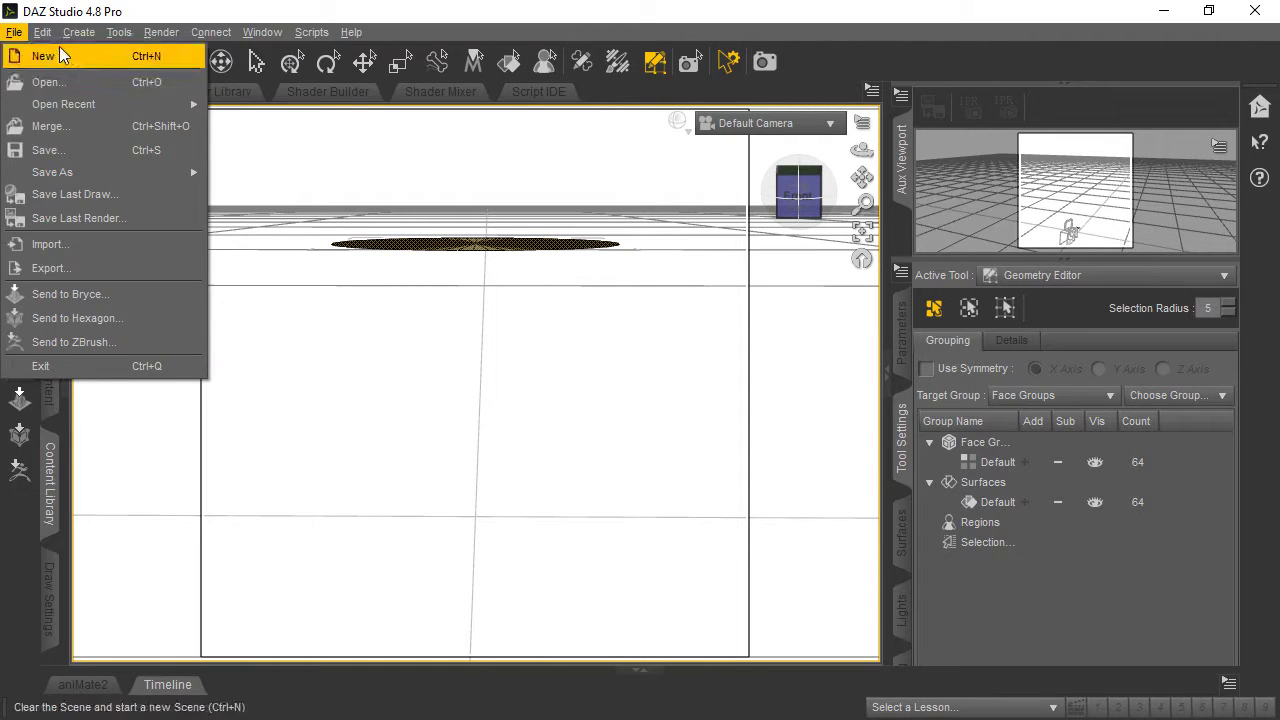
mouse_move(45, 36)
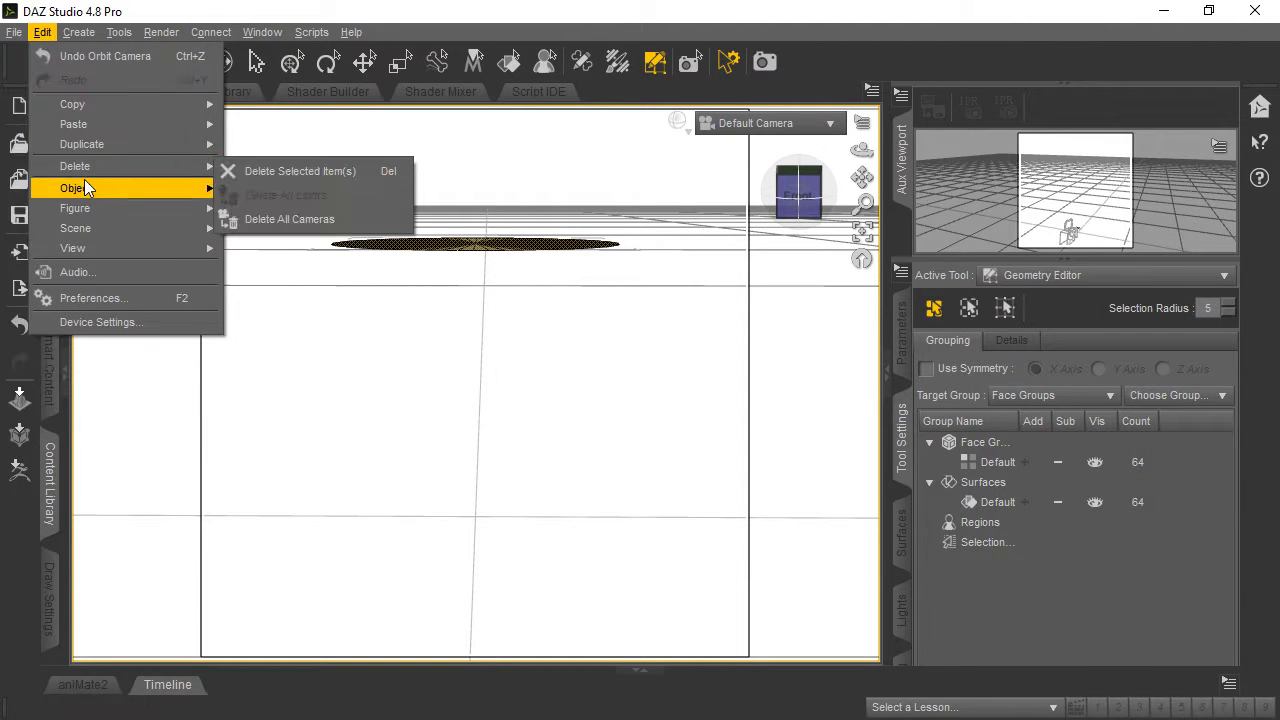
mouse_move(86, 190)
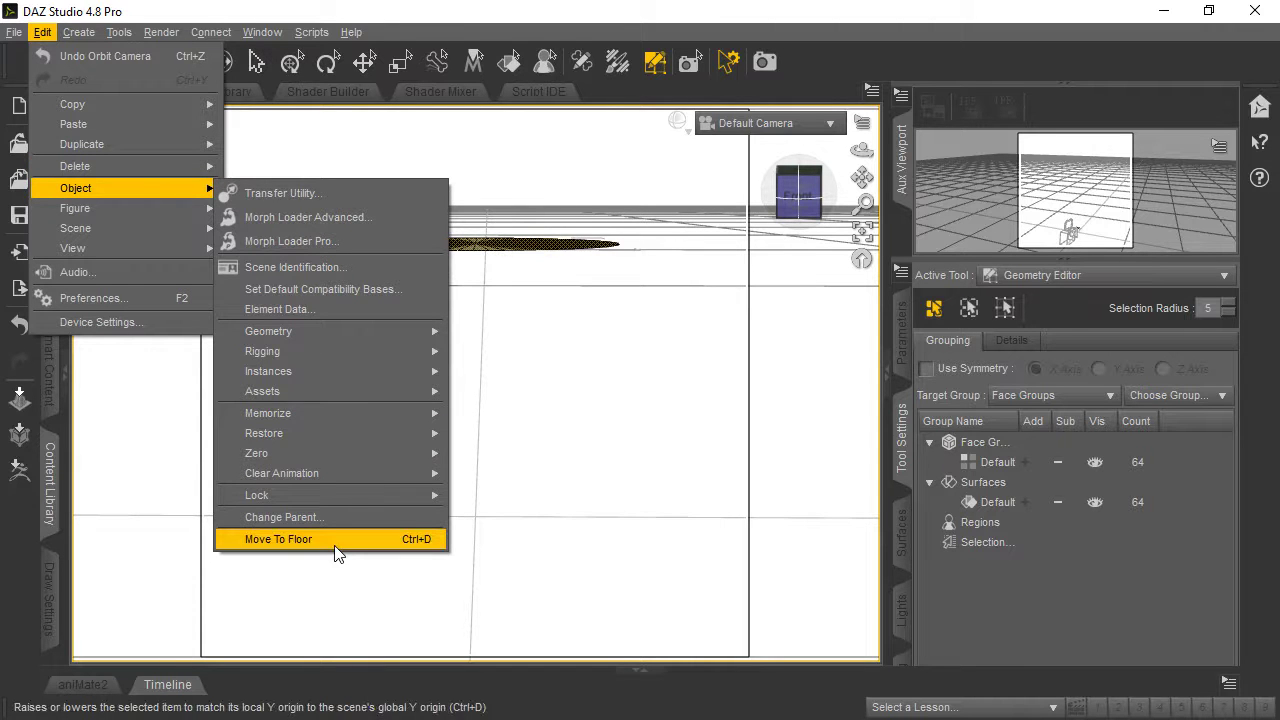
click(337, 545)
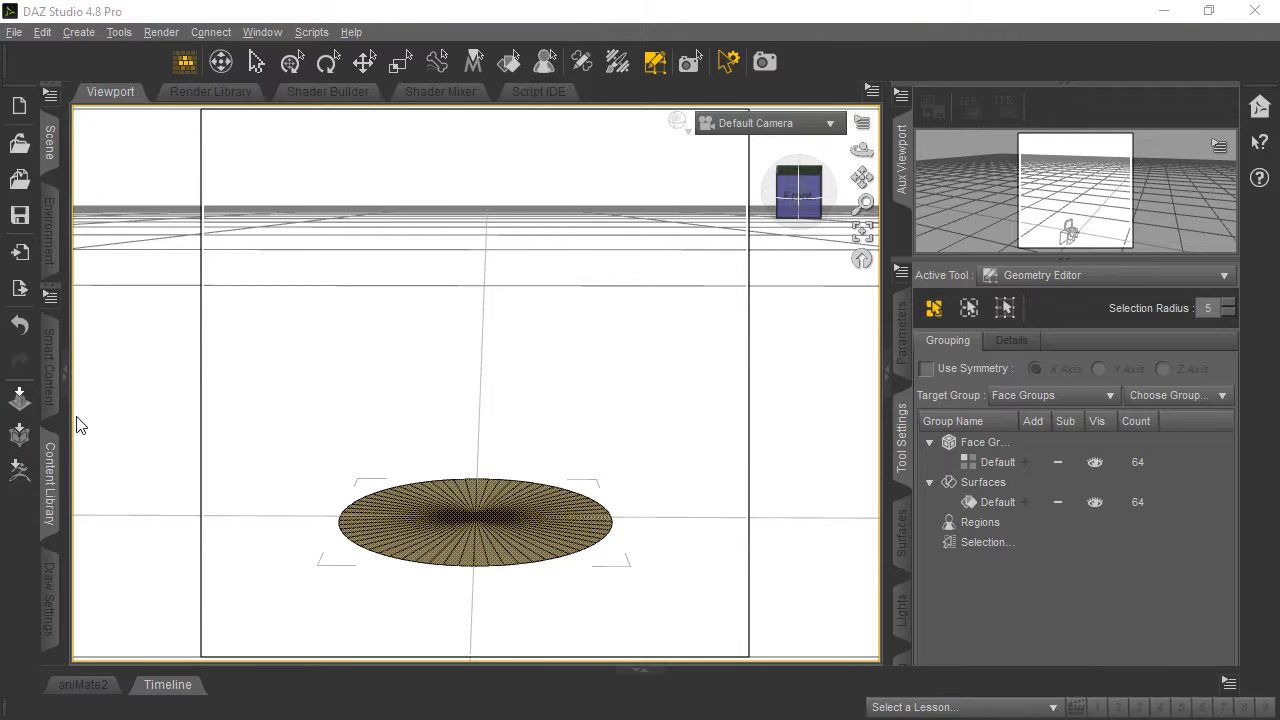
Rename the 'cylinder' node to 'Circular Plane' in the Scene pane.
click(48, 143)
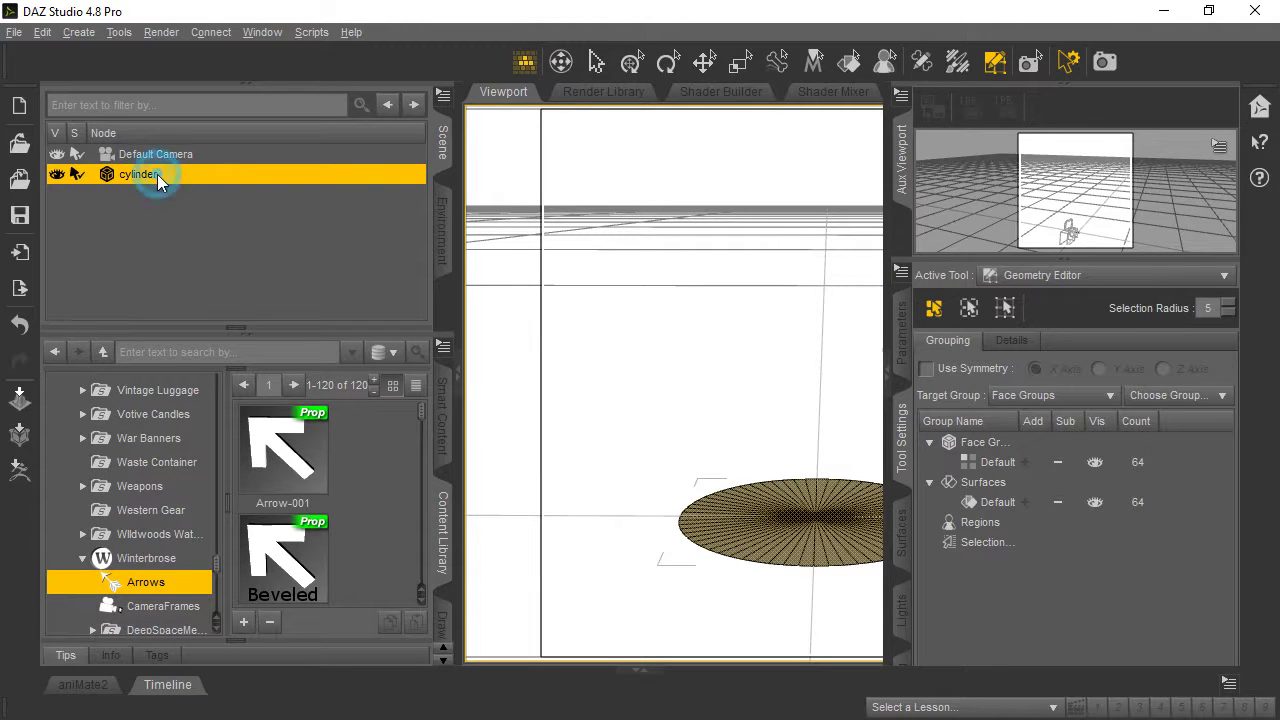
double_click(157, 174)
text(Circular Pla)
key(Return)
Export the plane into the _PoP_CIRCULAR_PLANE_ folder as Circular_Plane.obj.
click(13, 33)
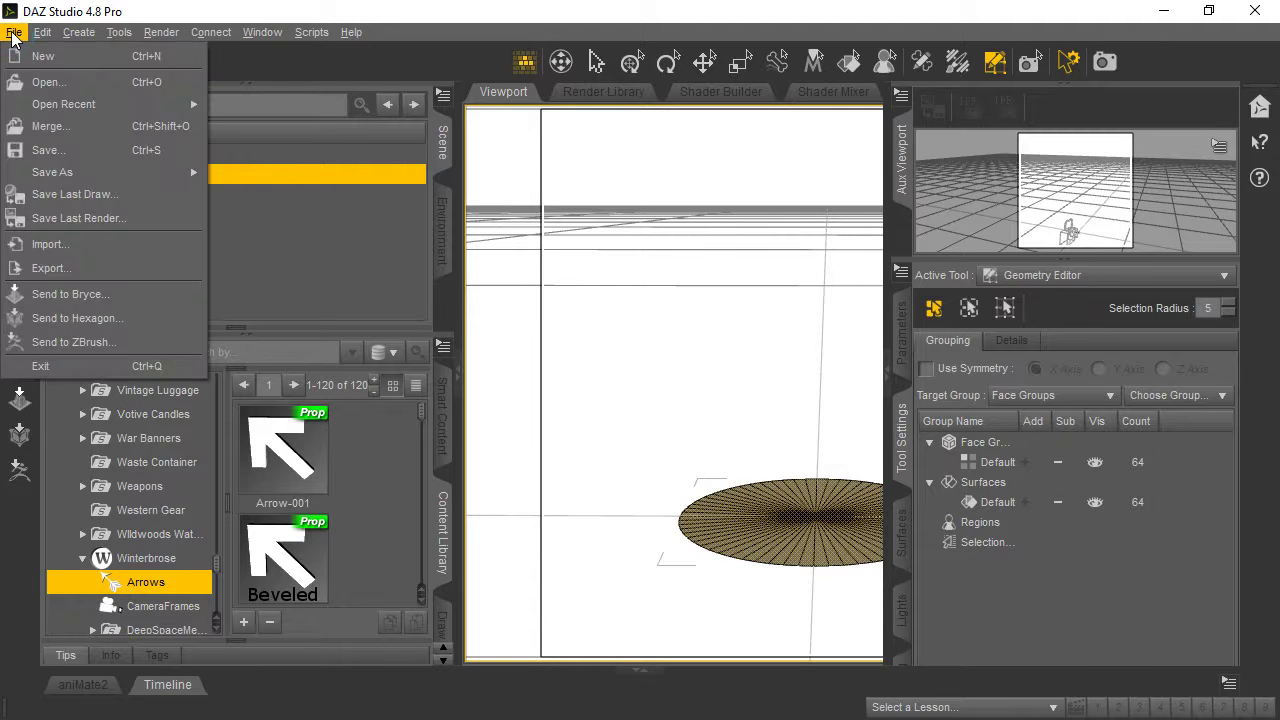
click(60, 269)
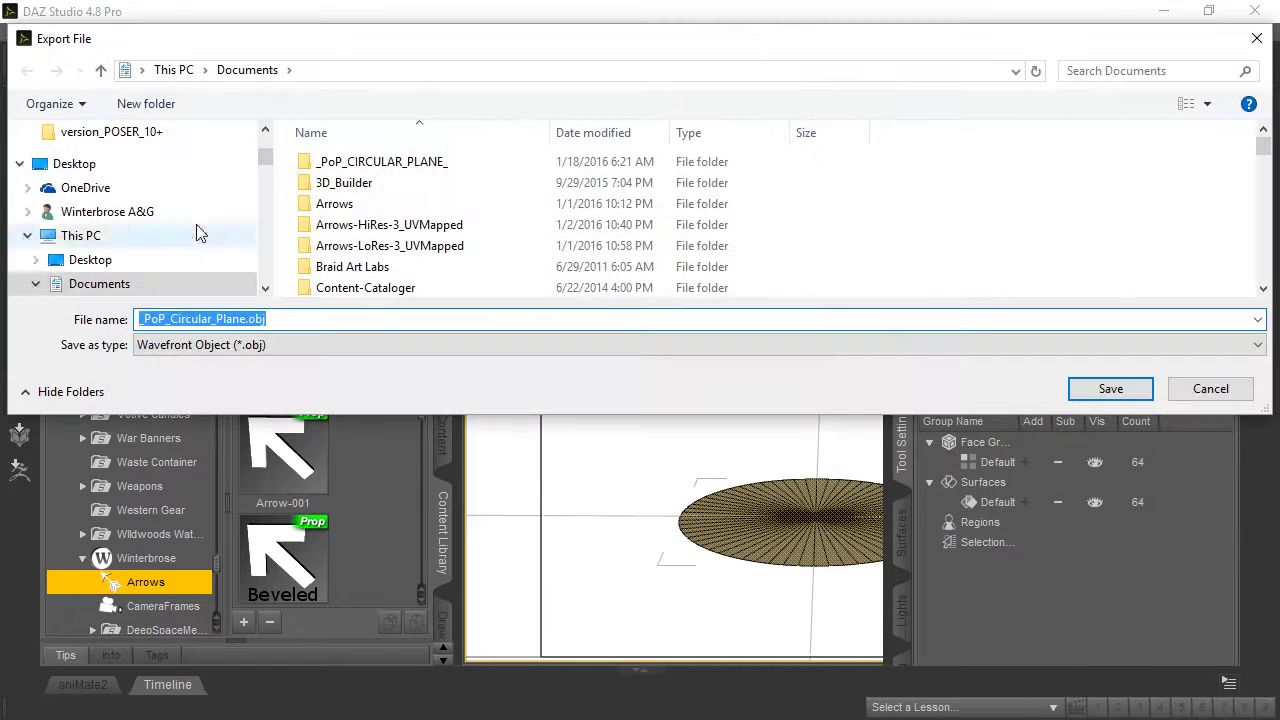
double_click(434, 164)
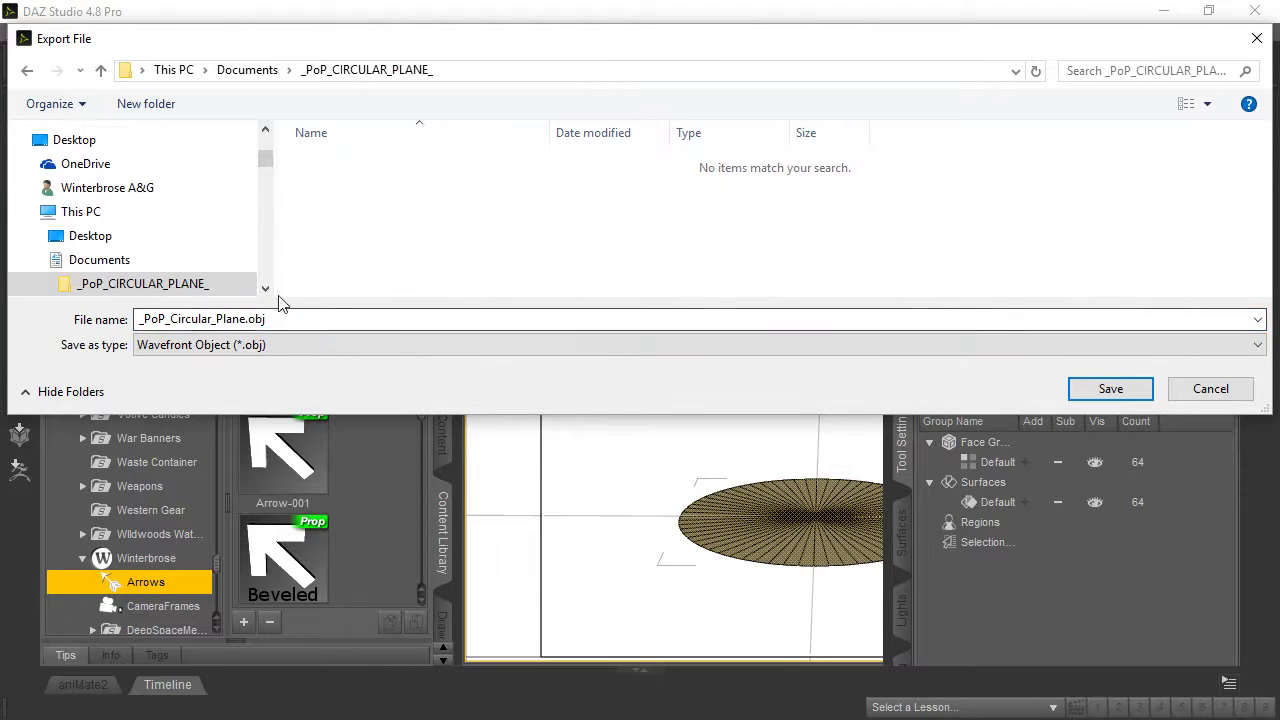
click(175, 322)
drag(175, 322, 91, 328)
key(BackSpace)
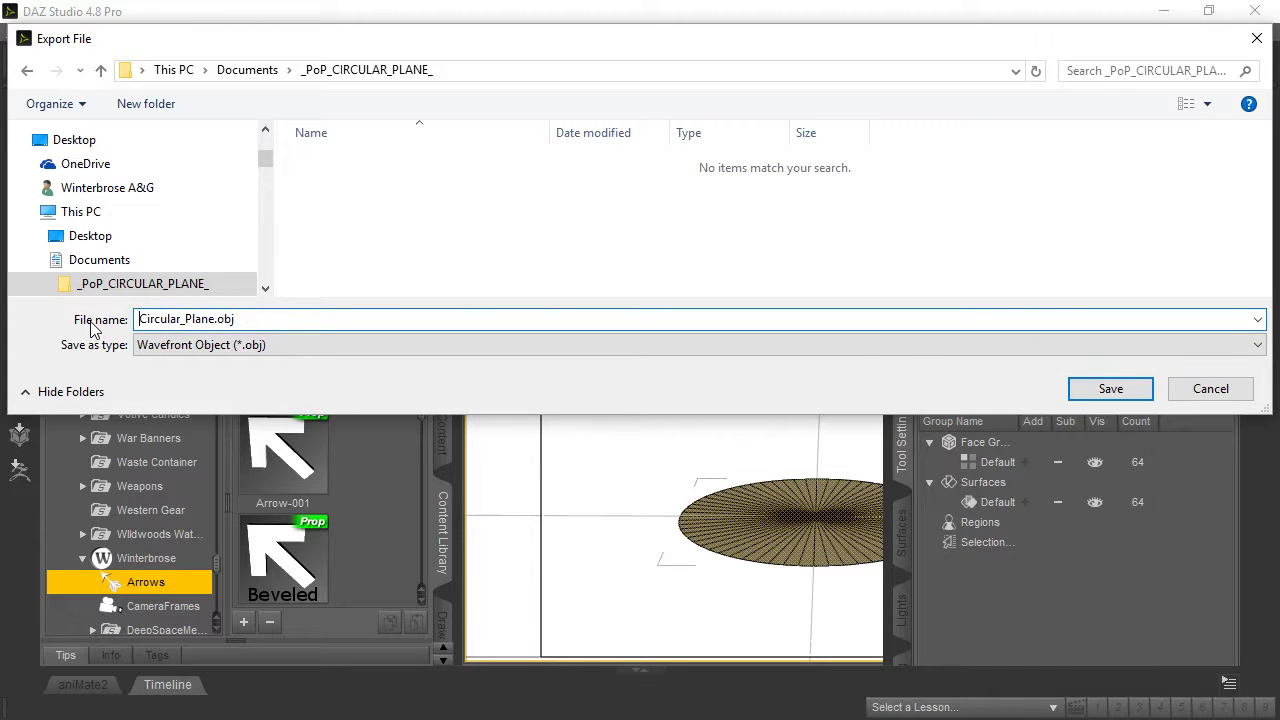
click(183, 319)
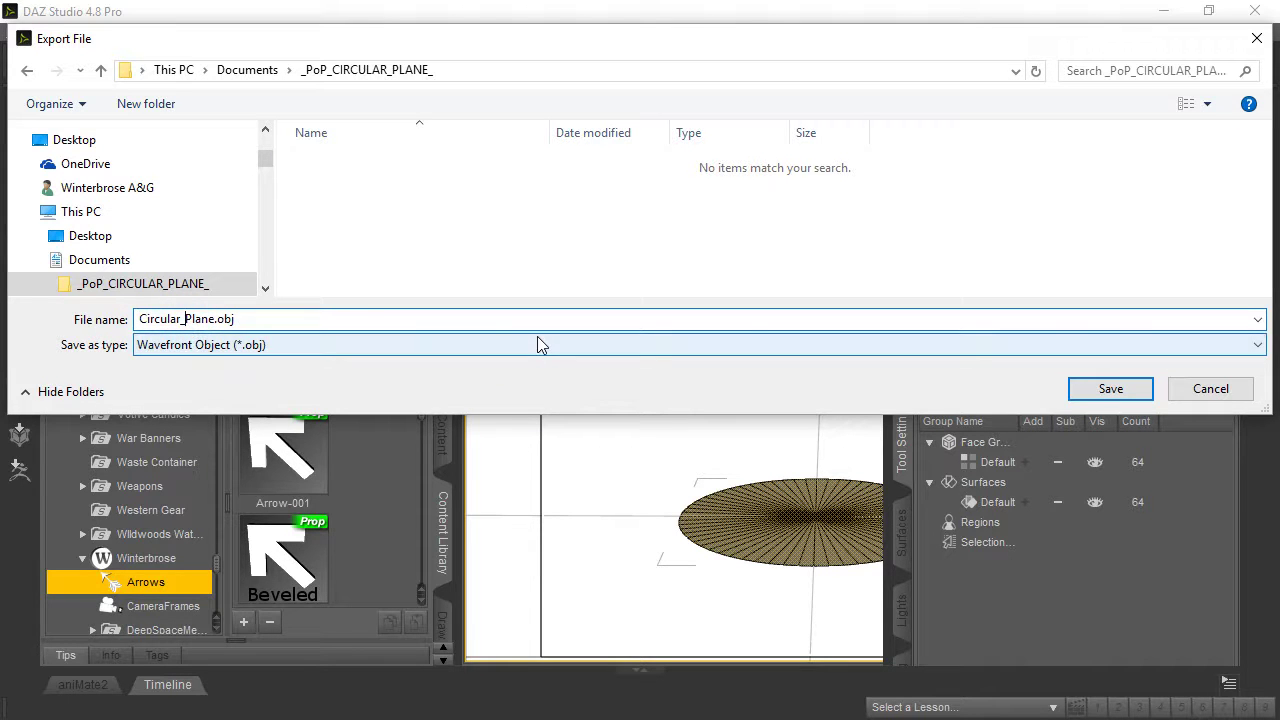
click(1092, 388)
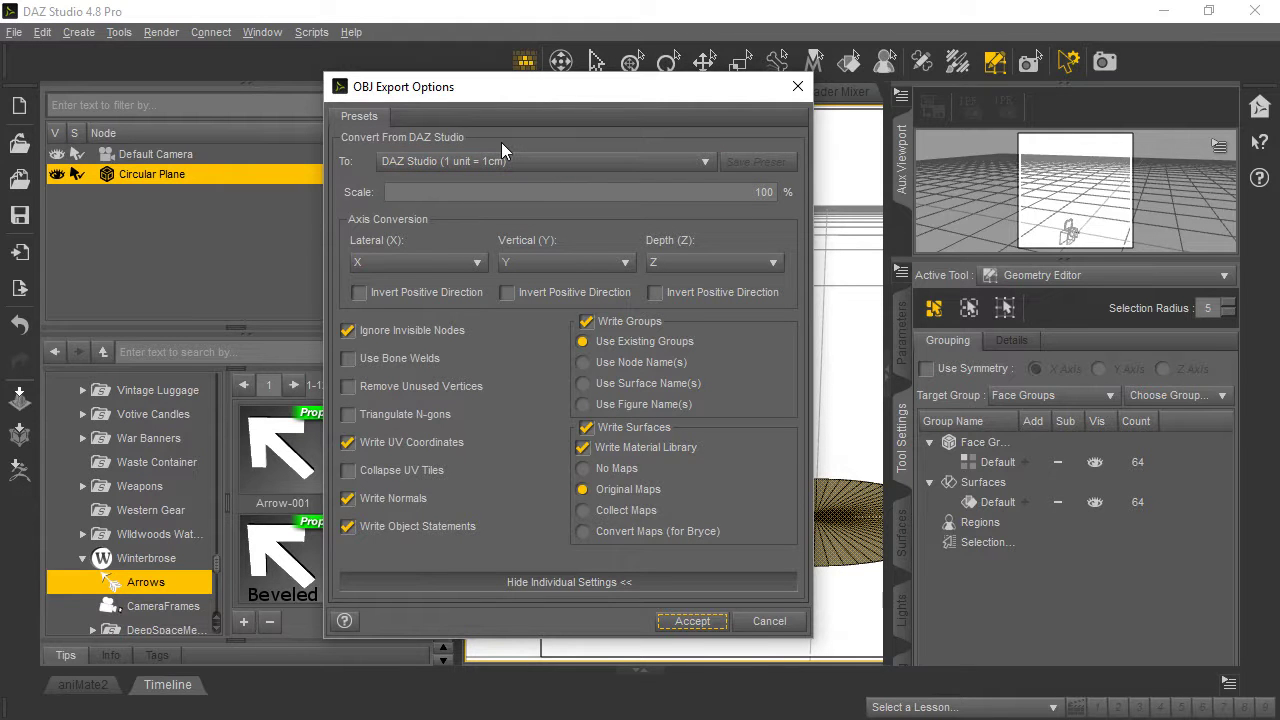
Accept the OBJ export options with the DAZ Studio (1 unit = 1cm) preset.
click(563, 160)
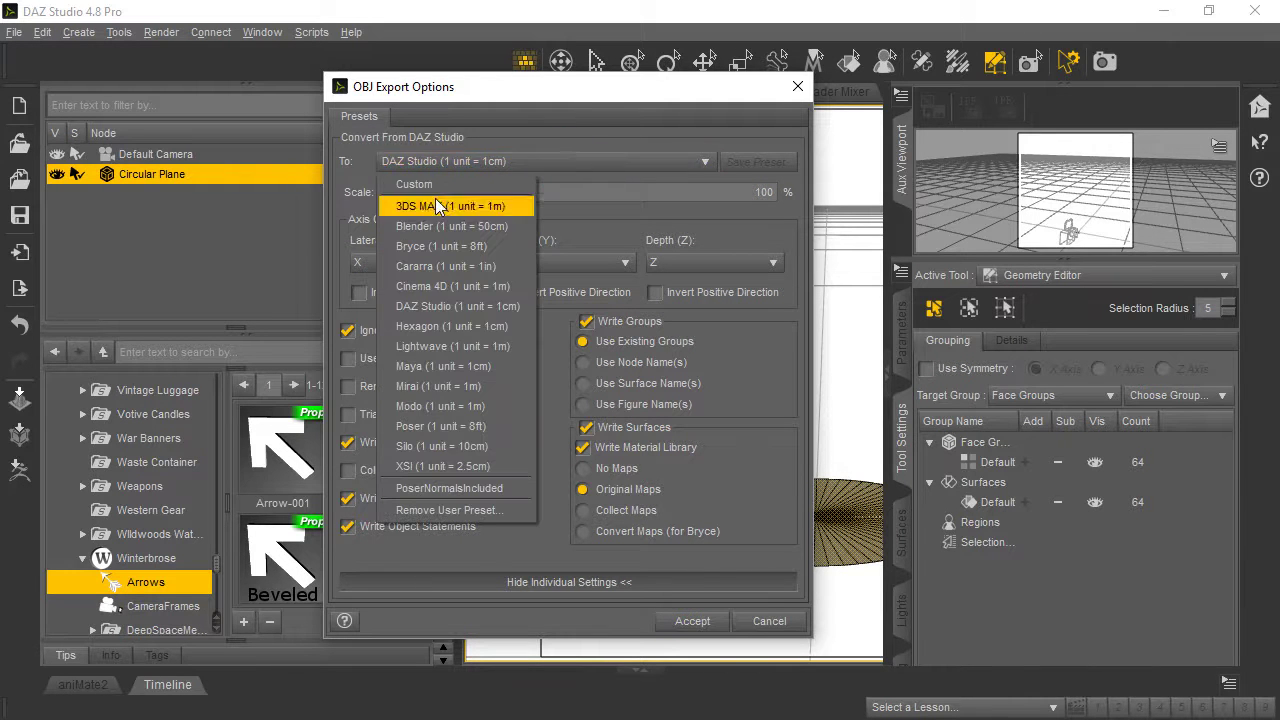
click(457, 307)
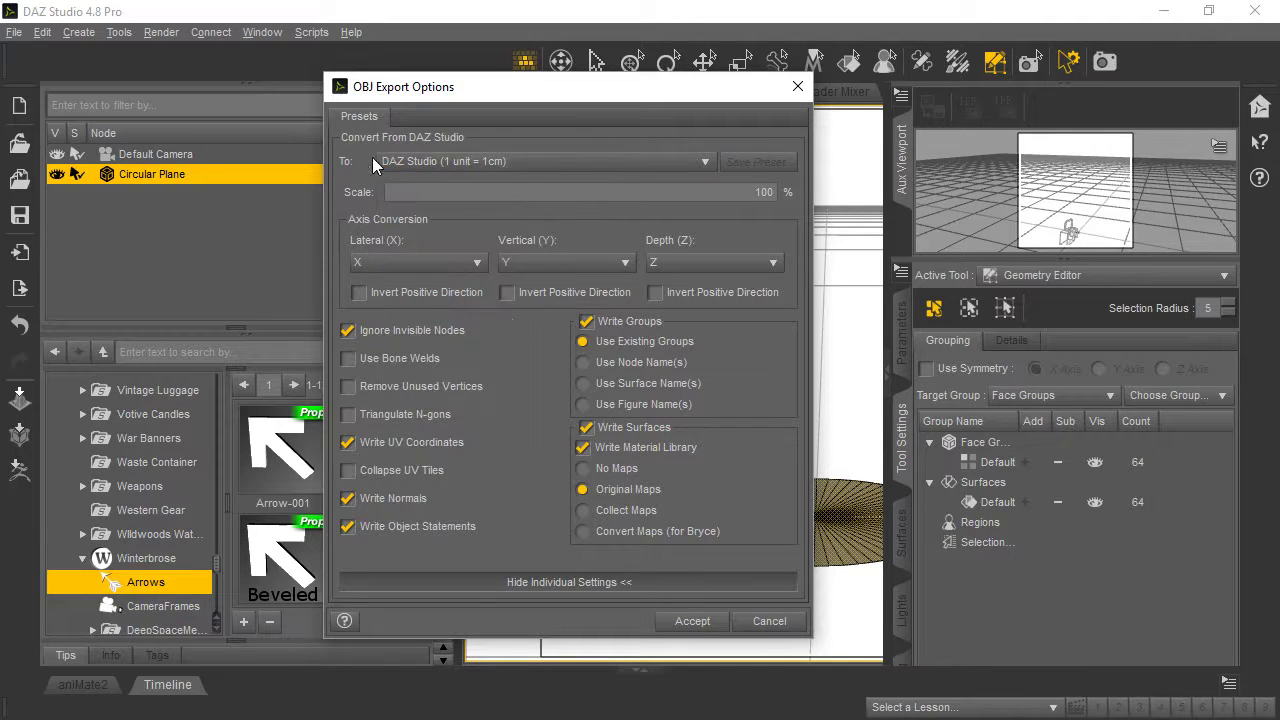
click(693, 622)
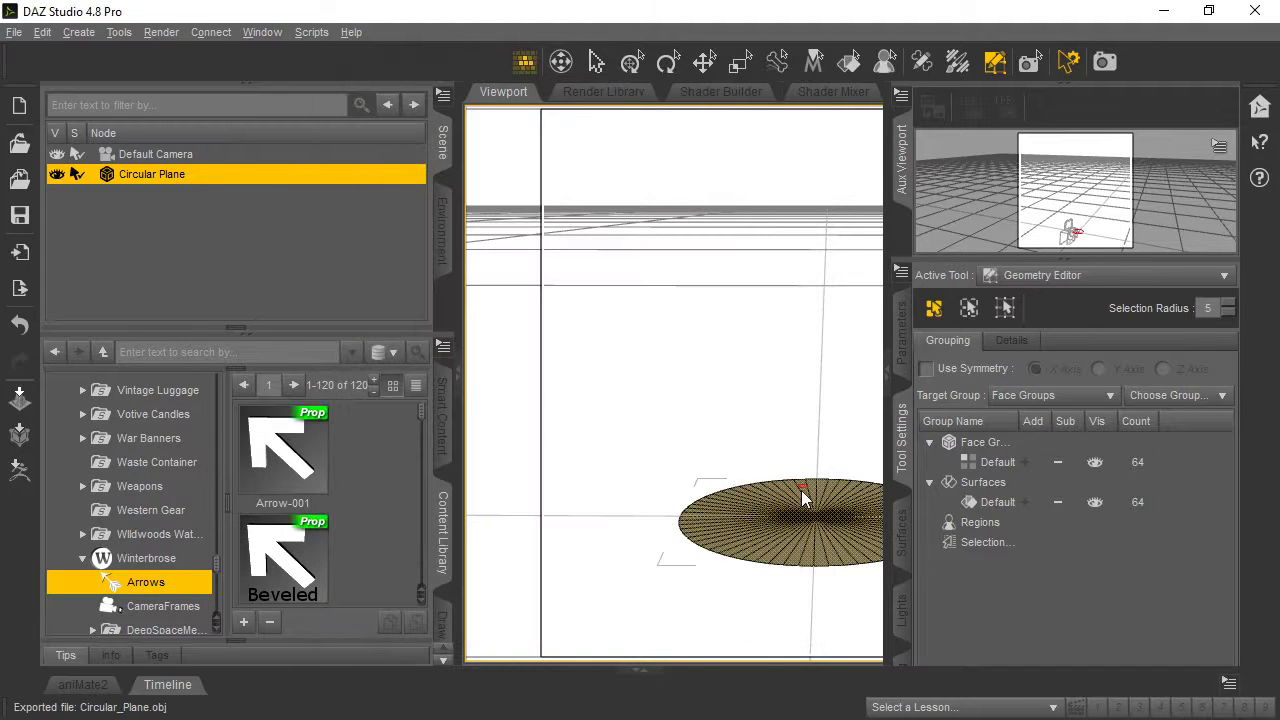
Start a new scene without saving changes and switch to UVMapper Classic.
click(15, 33)
click(30, 51)
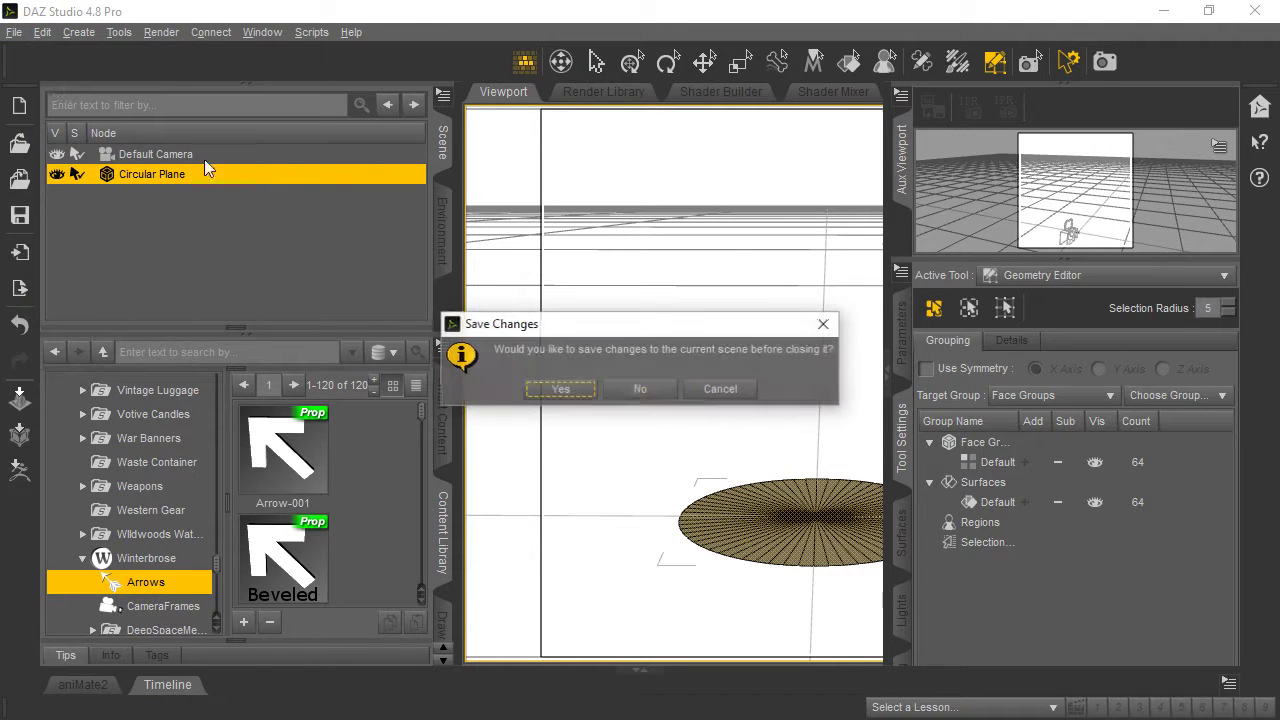
click(637, 393)
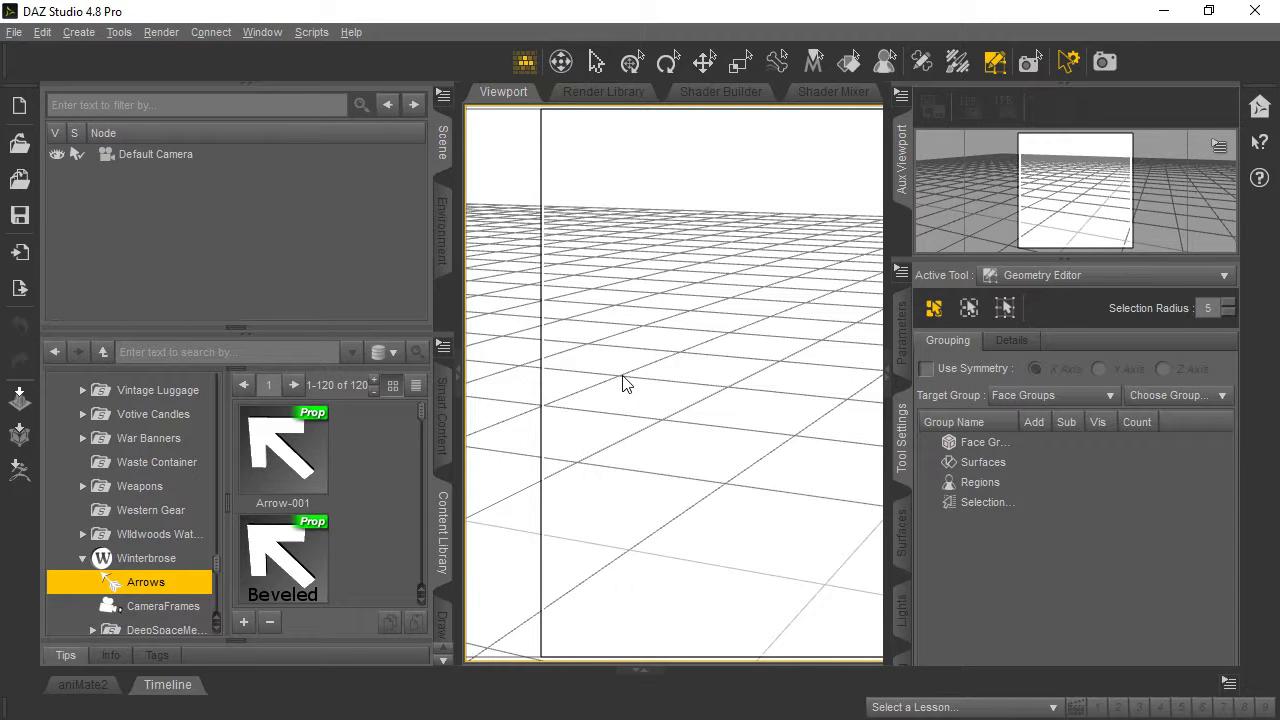
click(1164, 11)
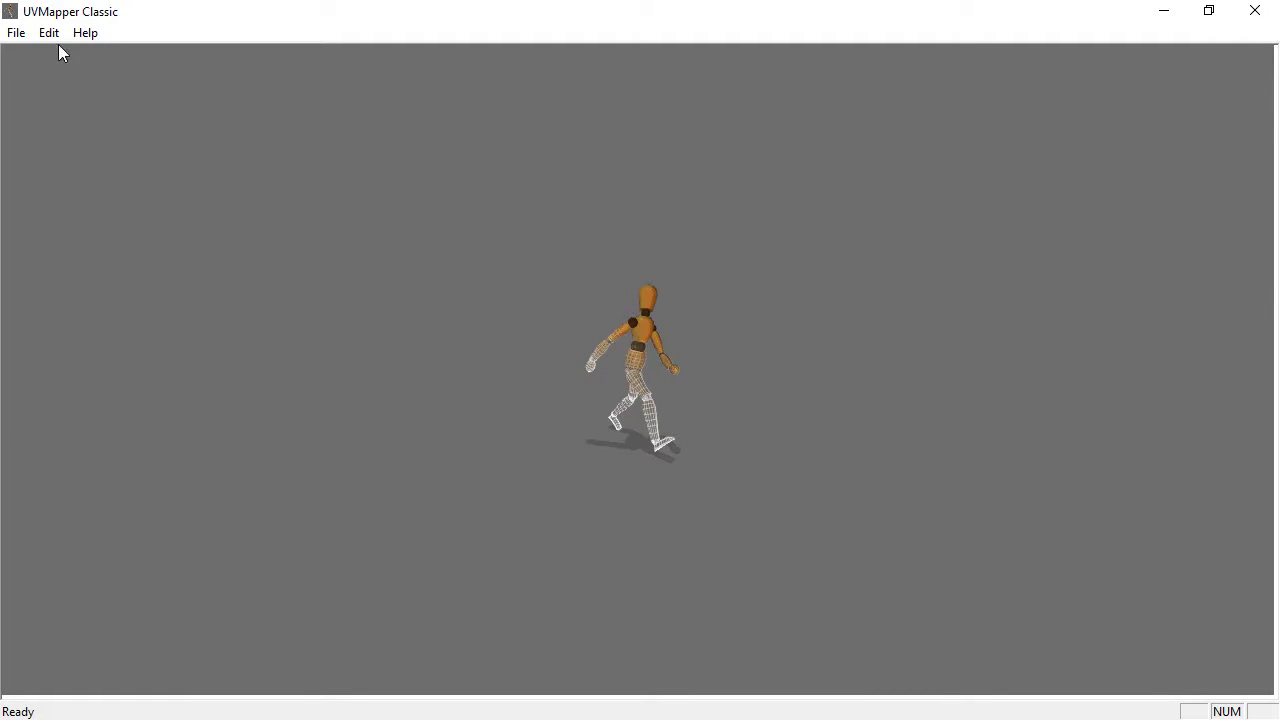
Load Circular_Plane.obj from _PoP_CIRCULAR_PLANE_ and dismiss its 65-vertex, 64-facet statistics.
click(16, 33)
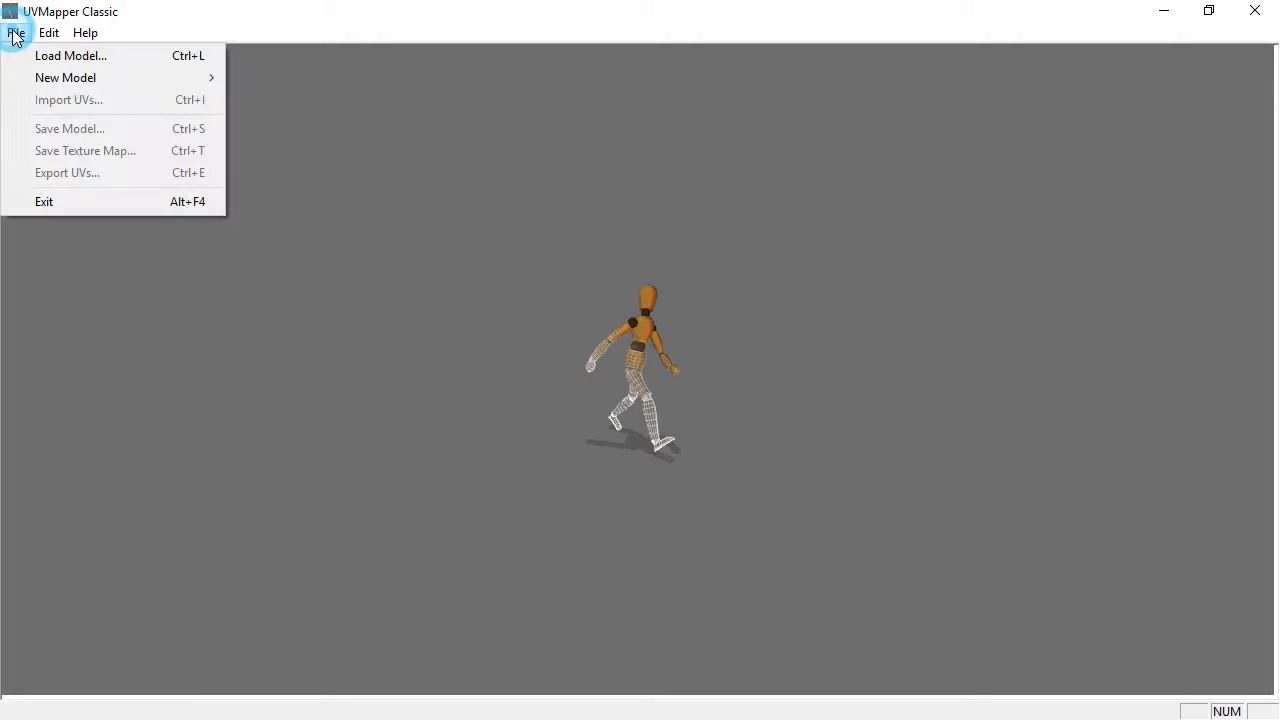
click(64, 56)
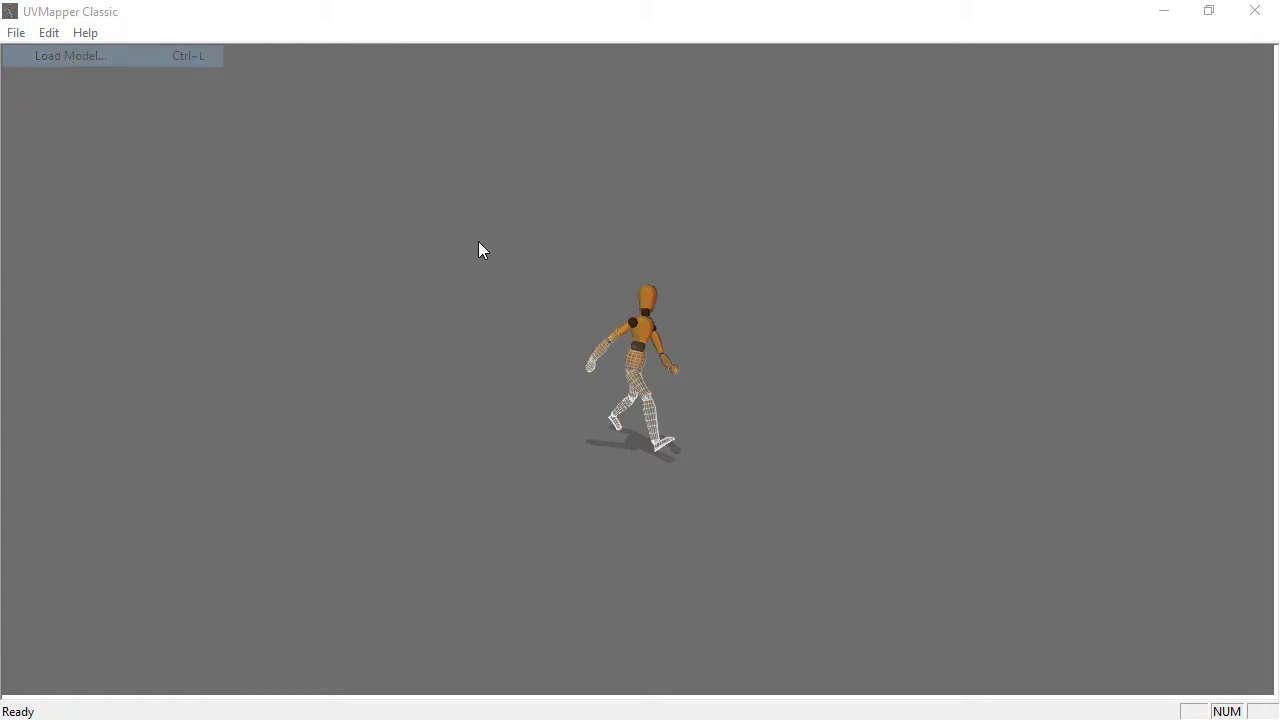
double_click(755, 244)
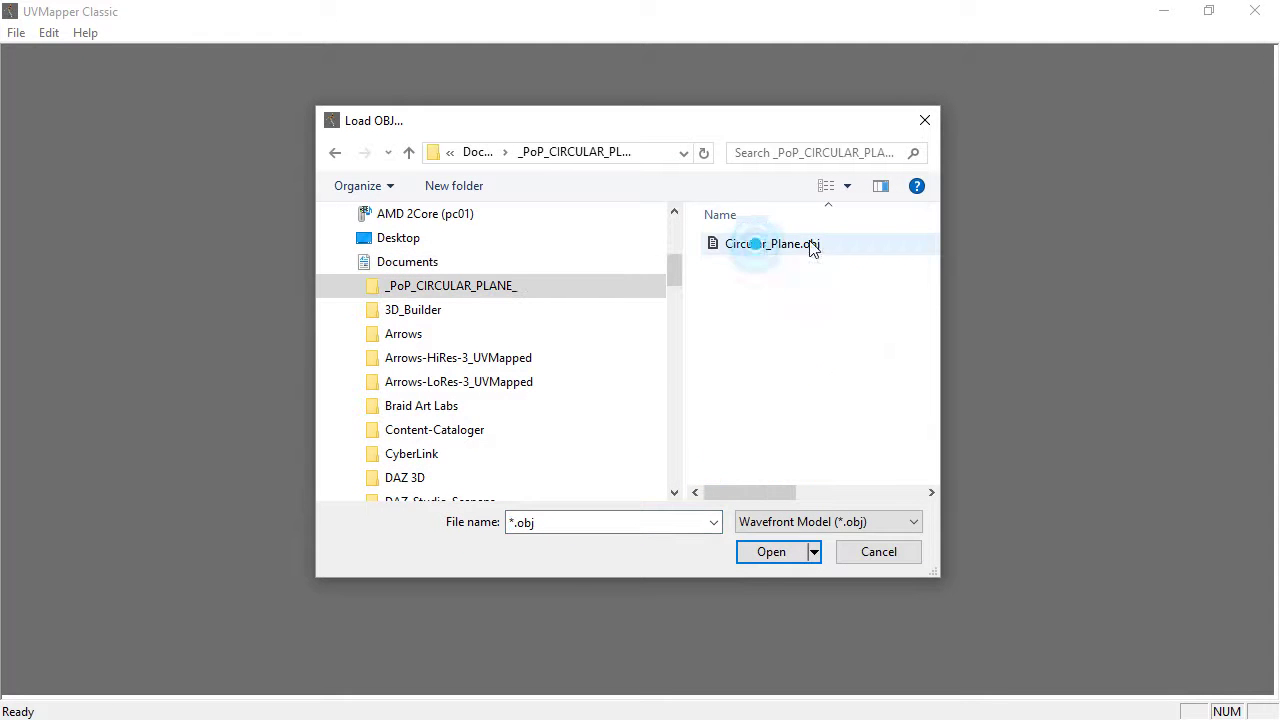
click(762, 250)
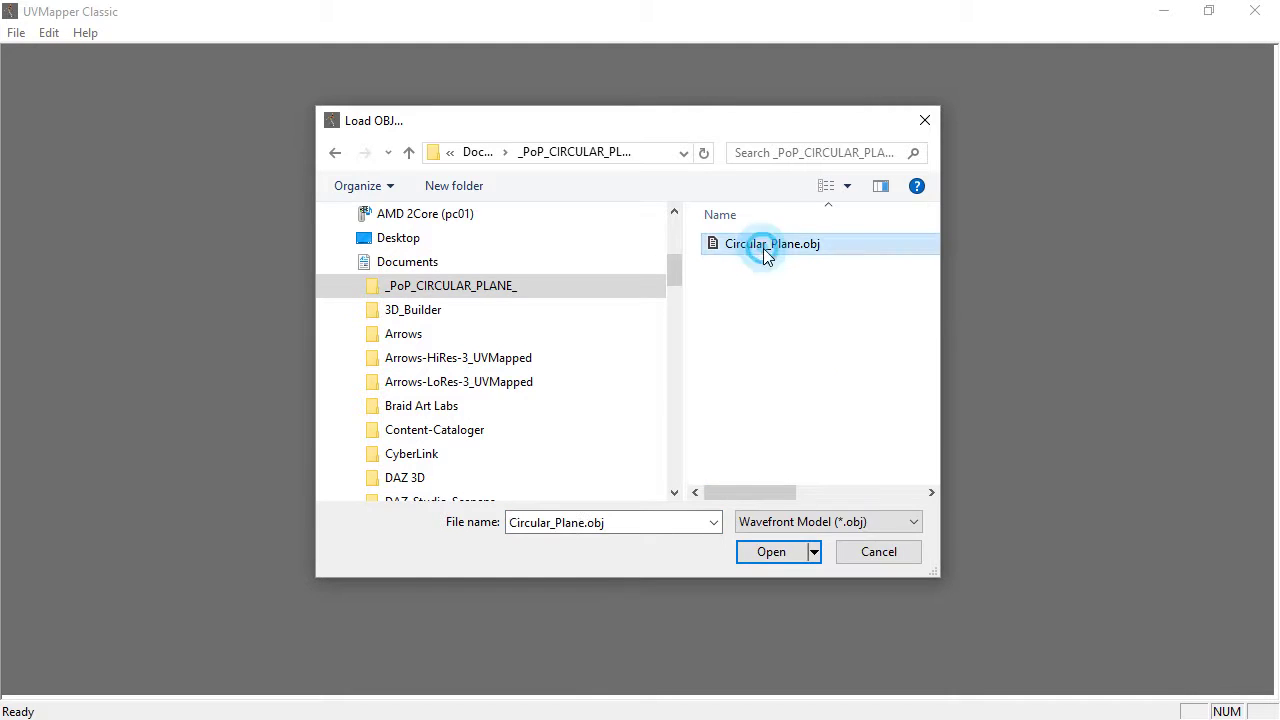
click(775, 553)
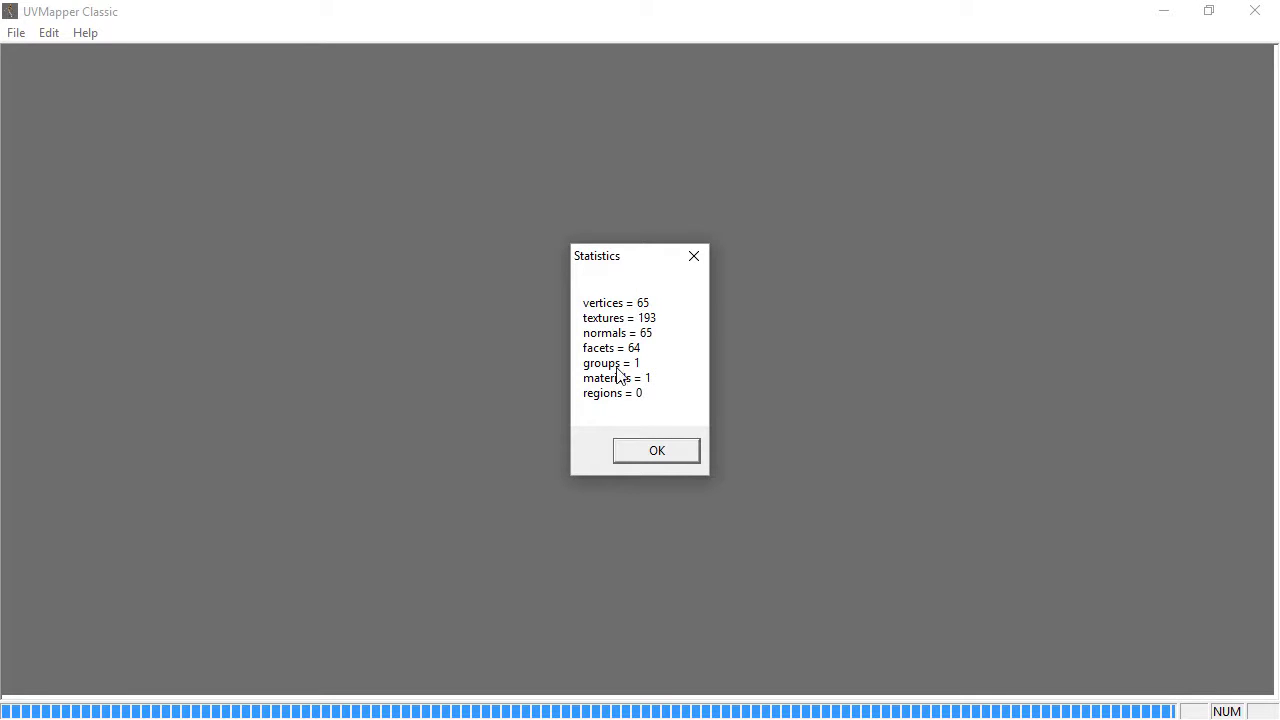
click(656, 453)
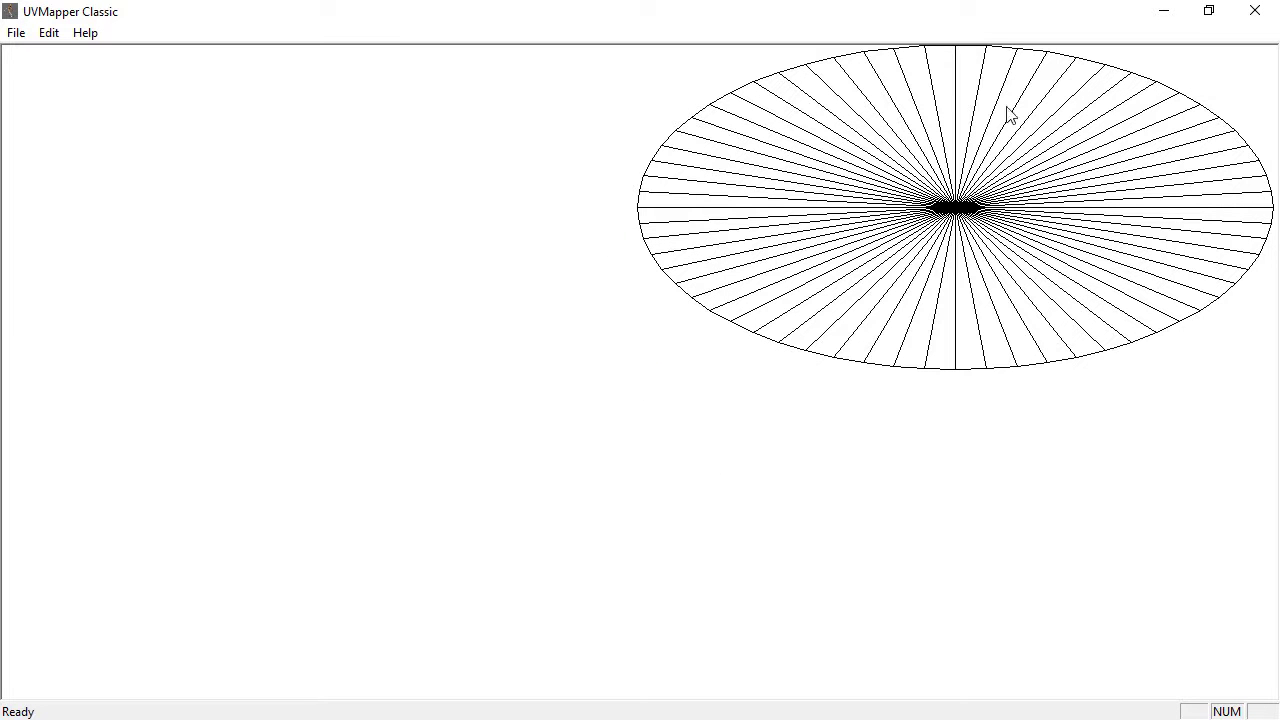
Apply a new Y-axis cylindrical cap UV map with a 2048 map size.
click(15, 34)
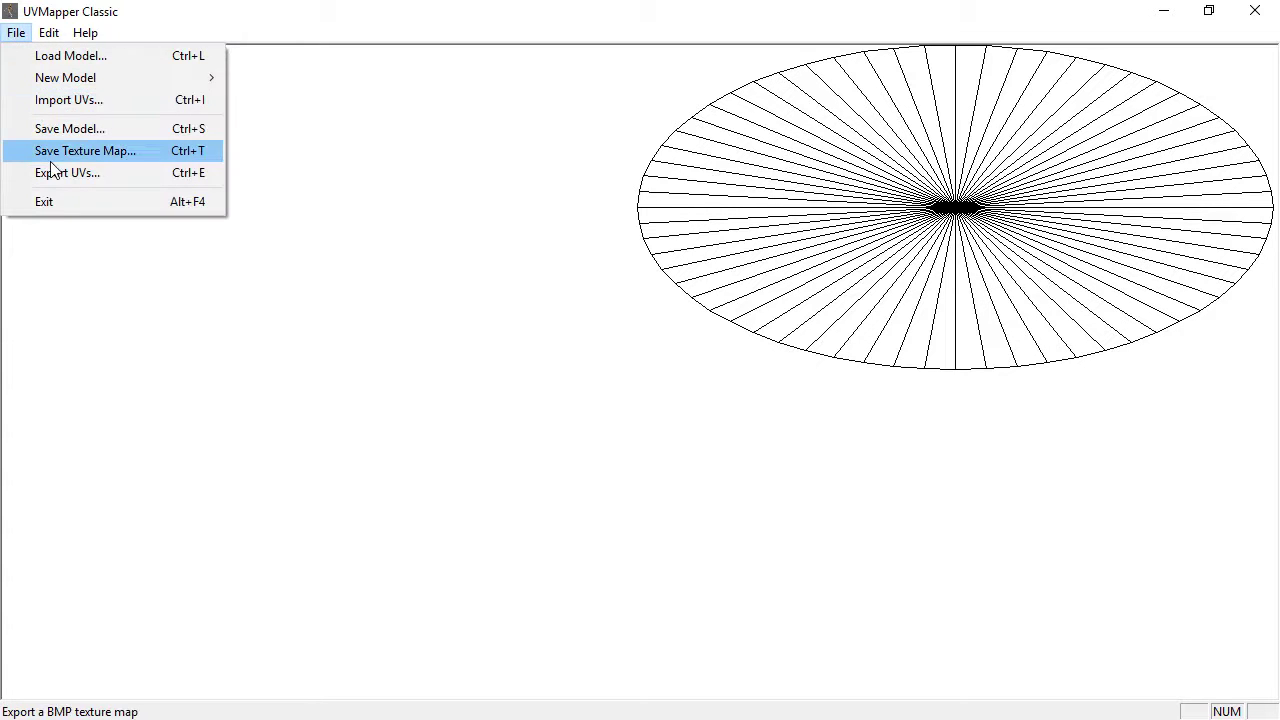
mouse_move(55, 38)
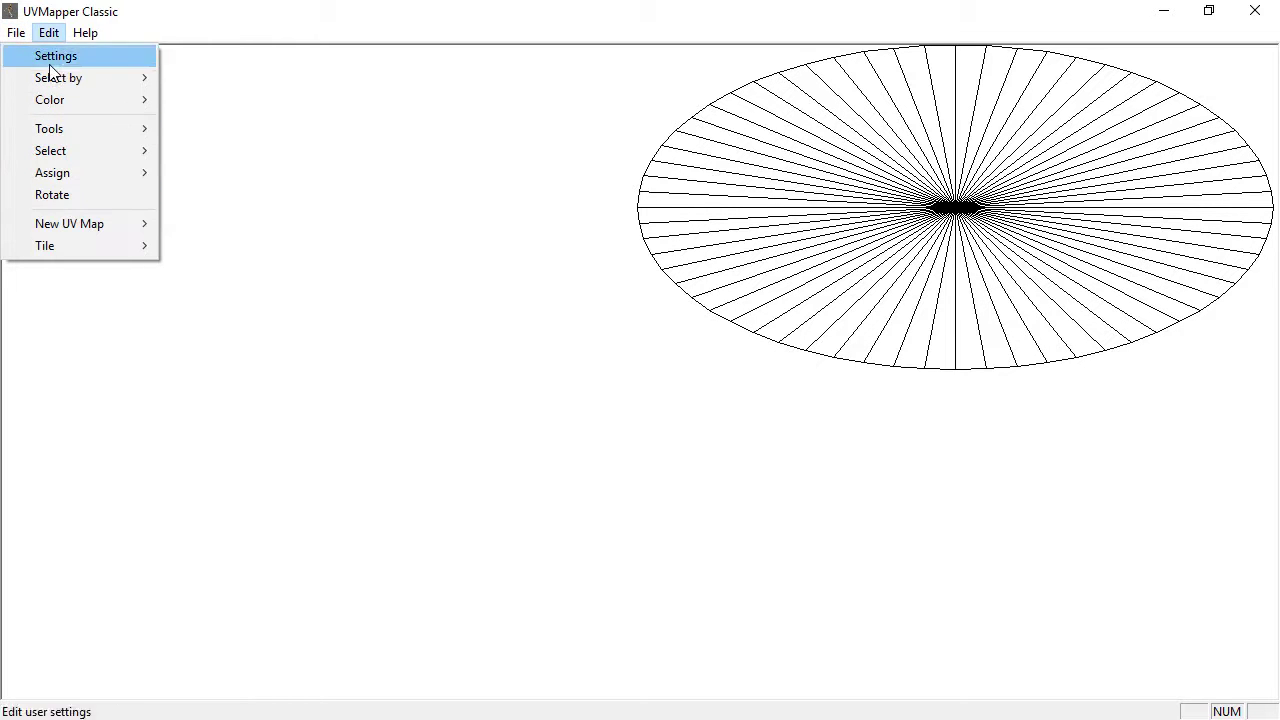
mouse_move(66, 224)
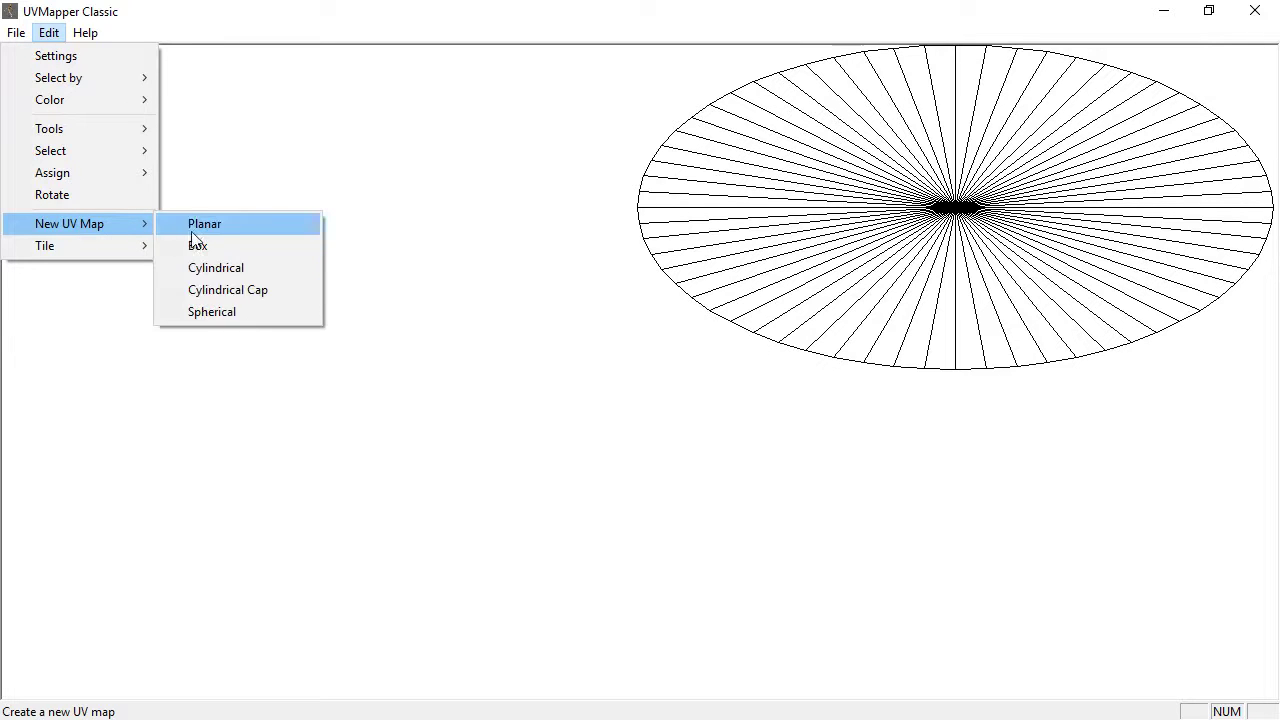
click(259, 293)
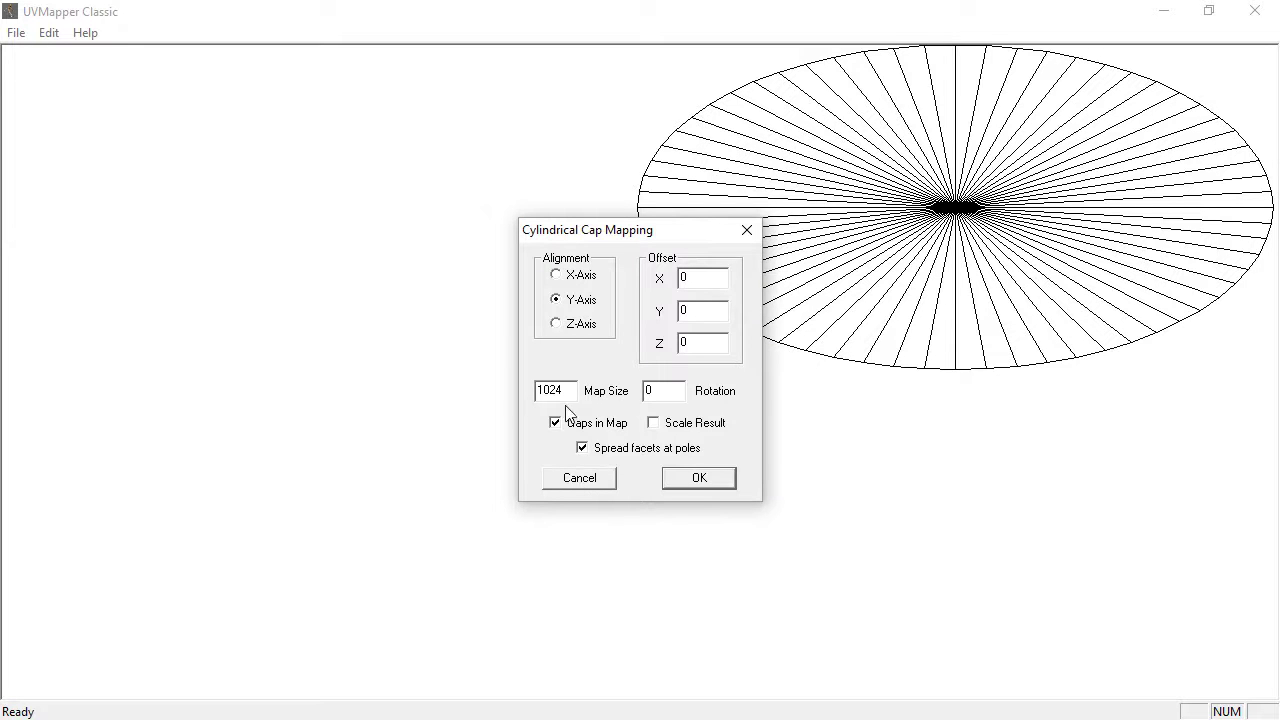
drag(571, 391, 494, 384)
text(2048)
click(695, 479)
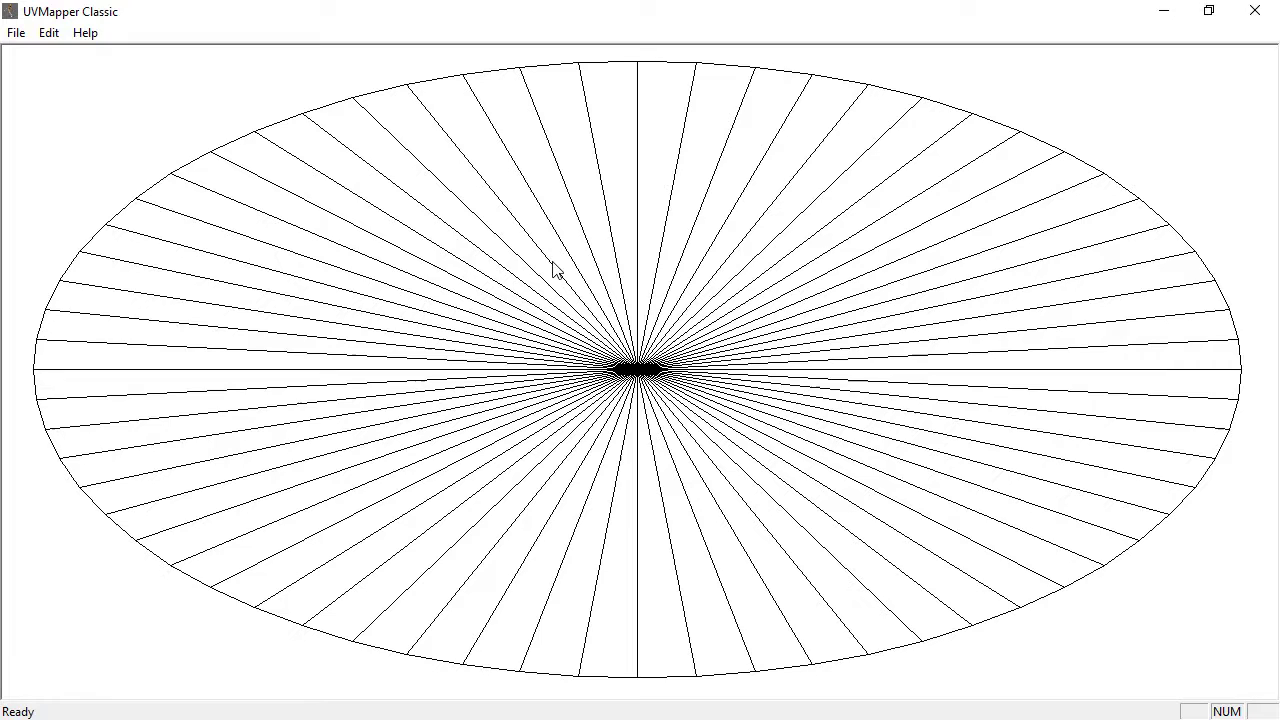
click(1208, 11)
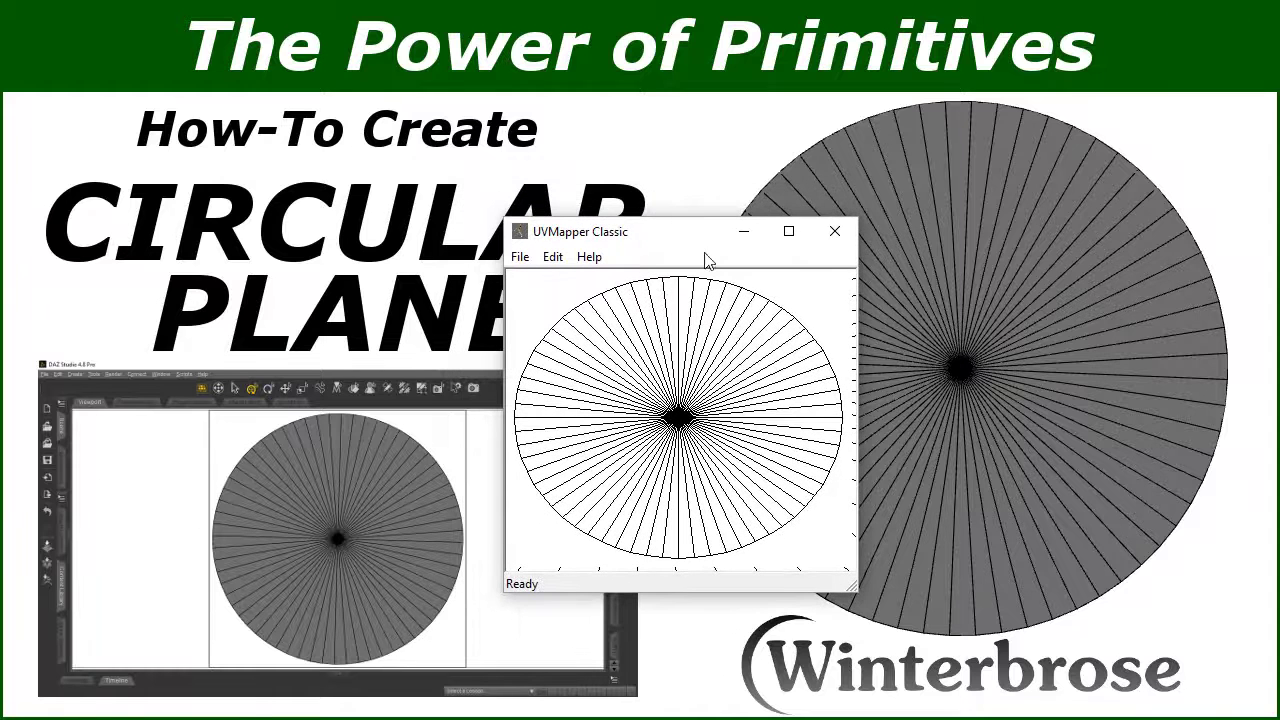
drag(665, 245, 572, 185)
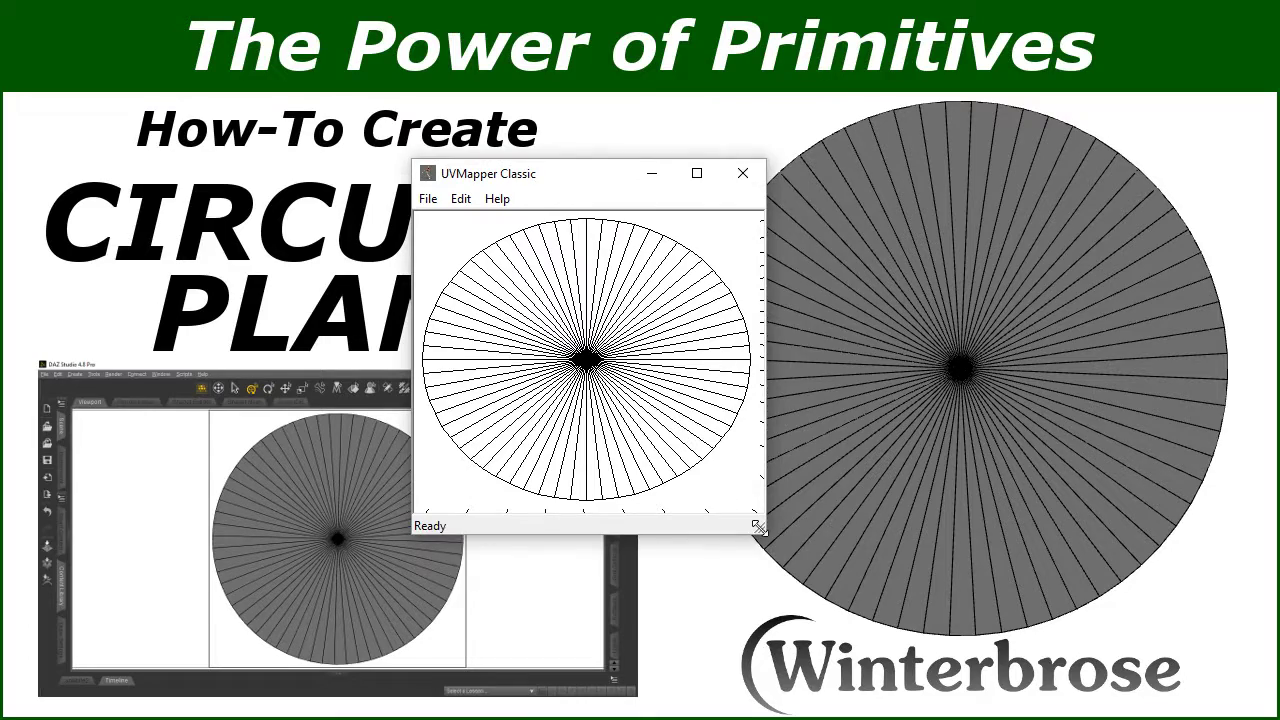
mouse_move(759, 528)
mouse_down()
mouse_move(826, 578)
mouse_move(857, 529)
mouse_move(731, 566)
mouse_move(783, 566)
mouse_move(751, 517)
mouse_move(771, 537)
mouse_up()
click(711, 174)
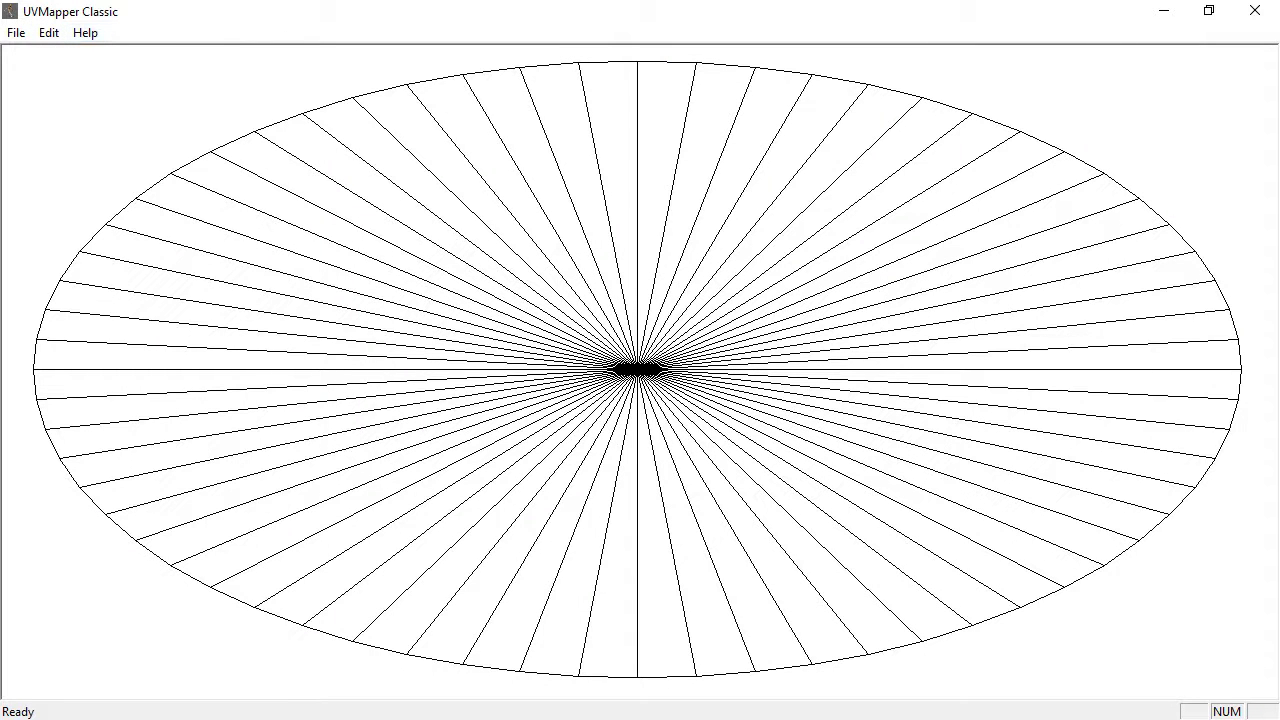
Save the cap-mapped model as OBJ, replacing the existing Circular_Plane.obj.
click(16, 33)
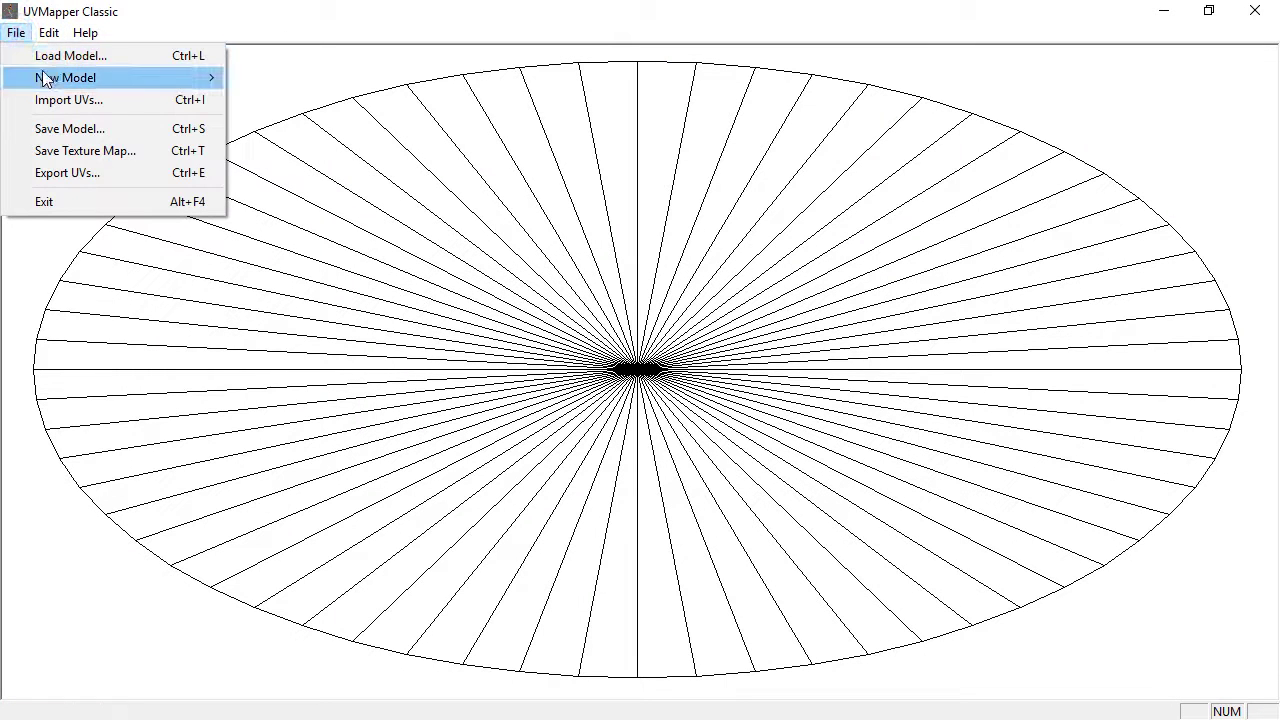
click(38, 132)
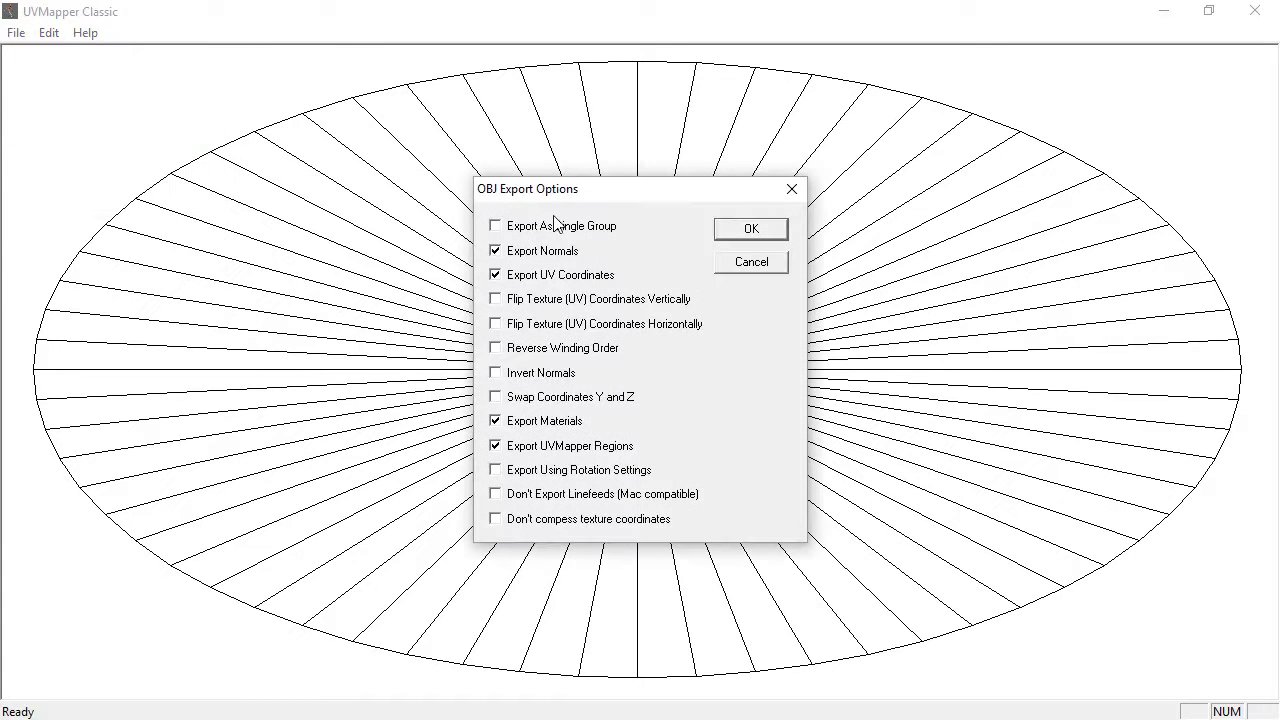
click(766, 230)
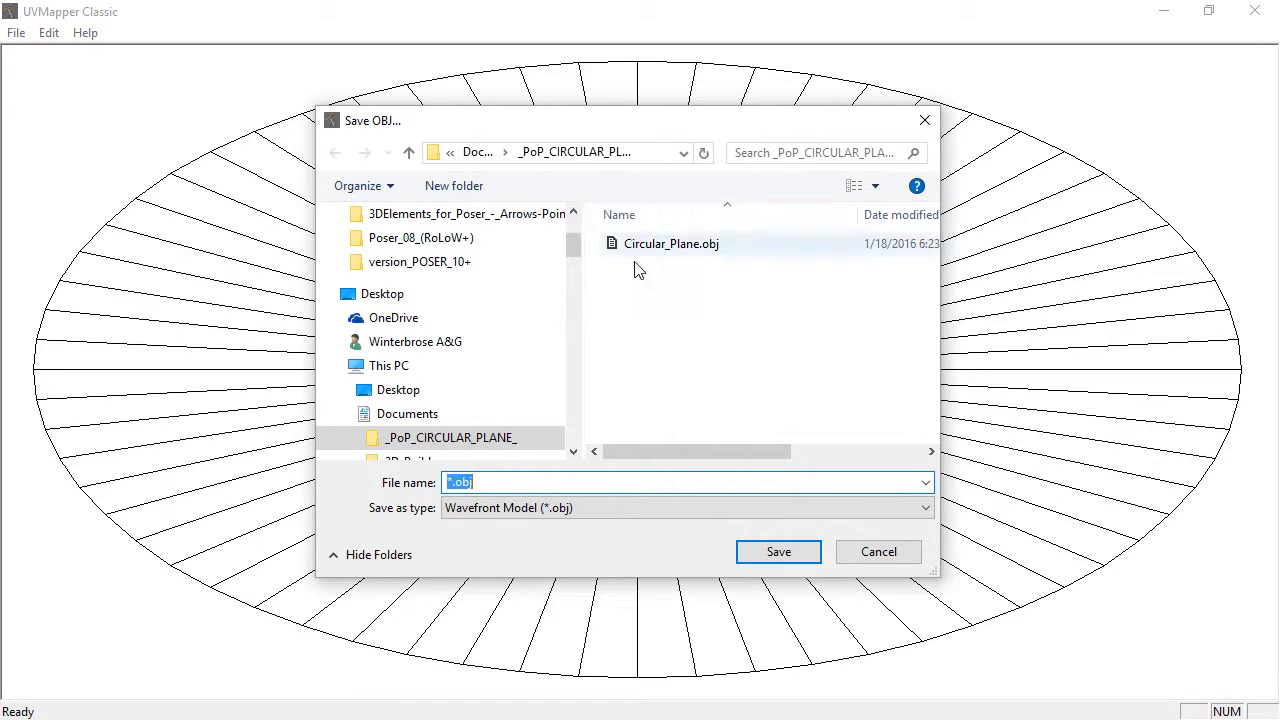
click(672, 244)
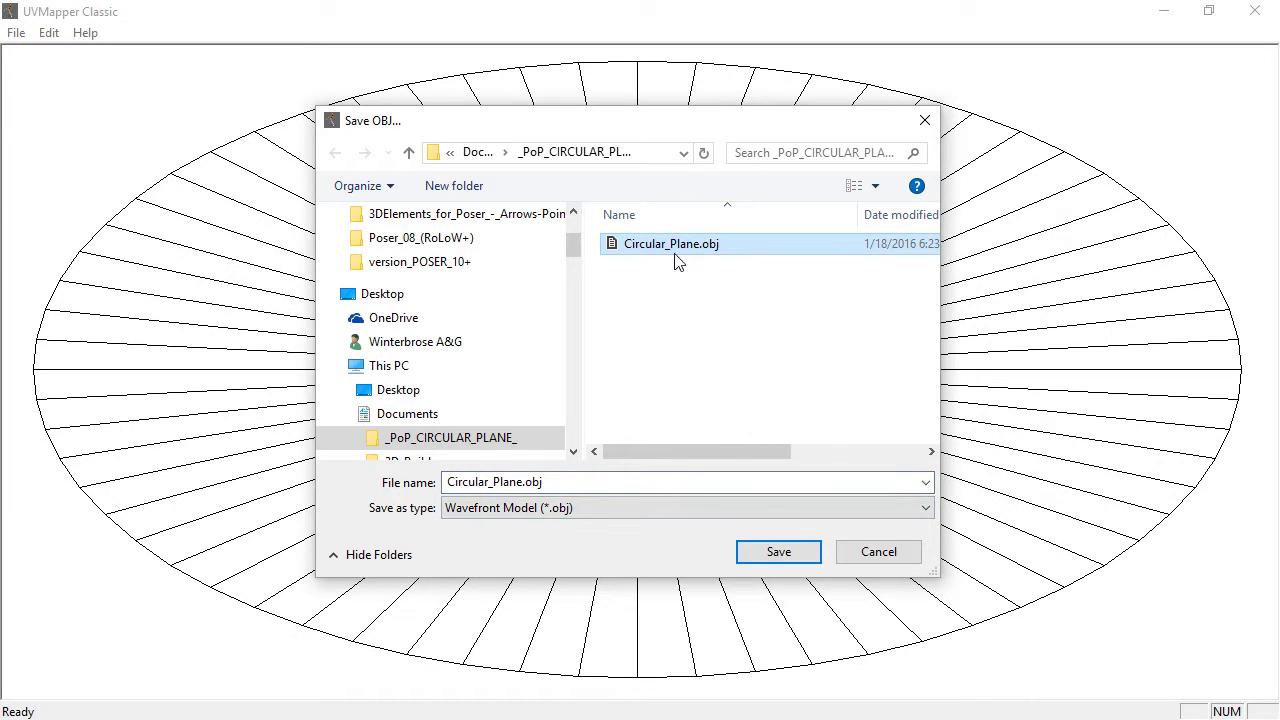
click(761, 551)
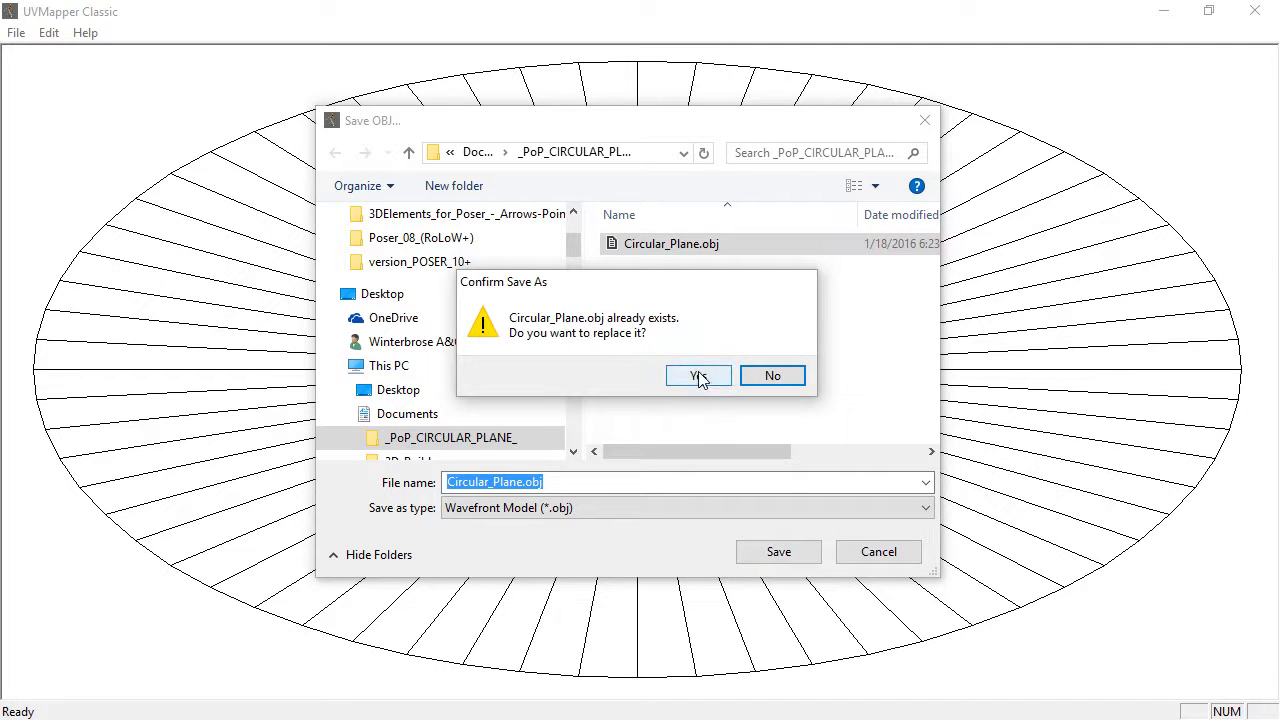
click(699, 376)
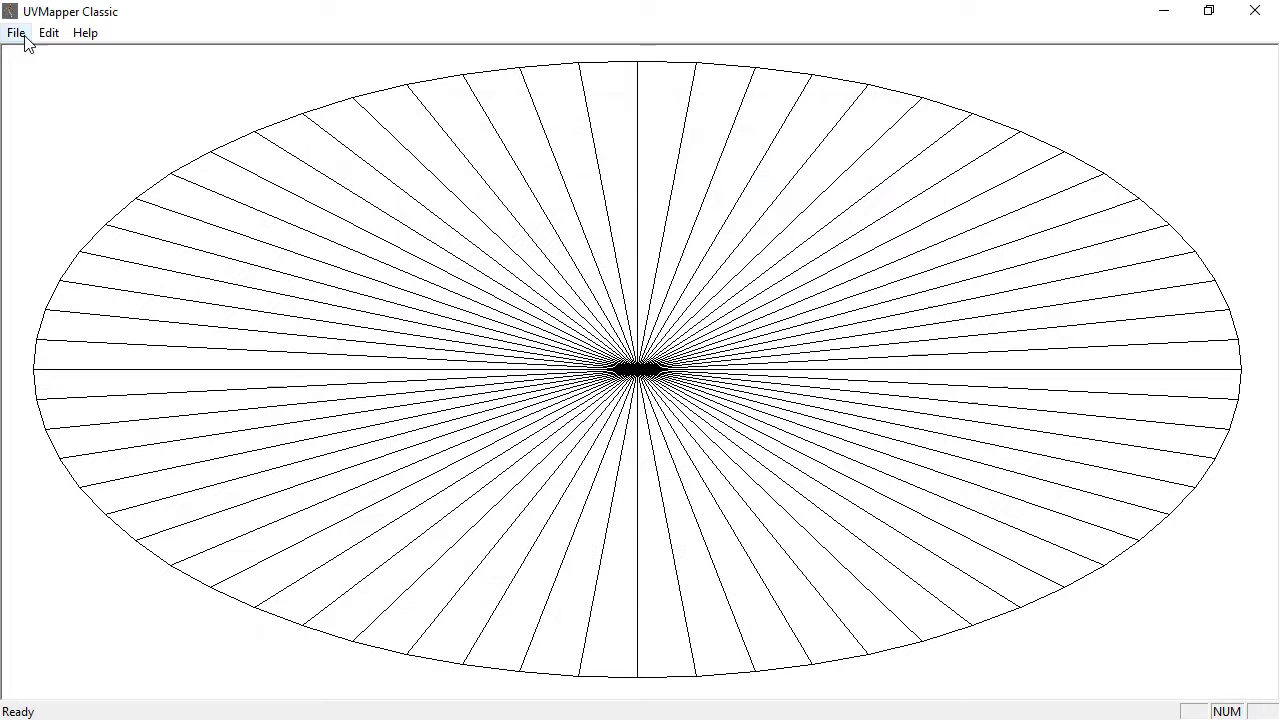
Export the 2048×2048 UV template as Circular_Plane.bmp and close UVMapper.
click(17, 36)
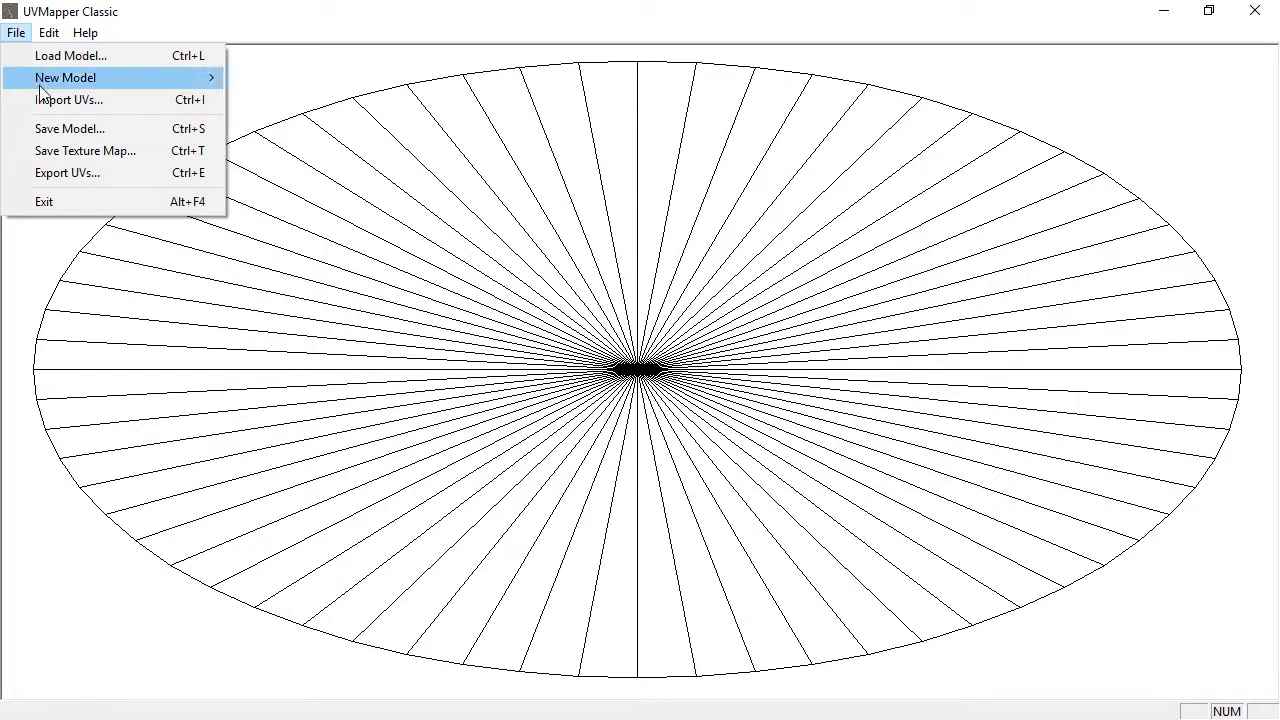
mouse_move(43, 40)
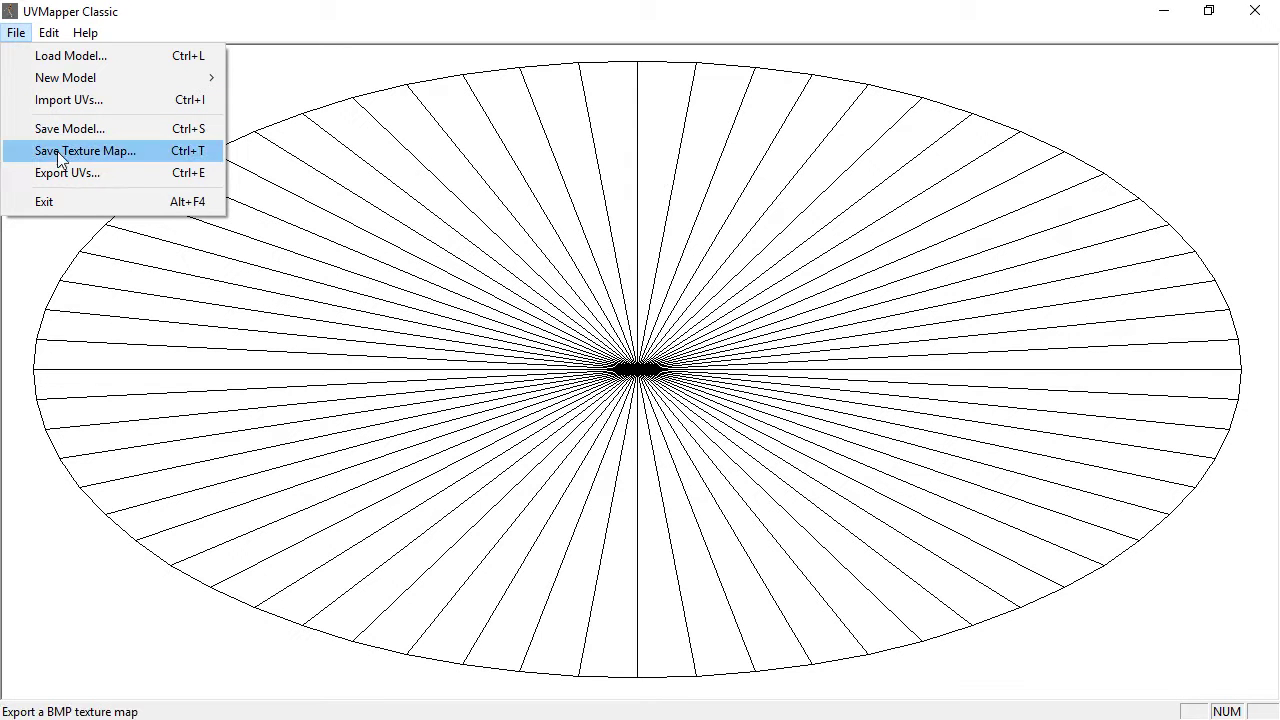
click(117, 156)
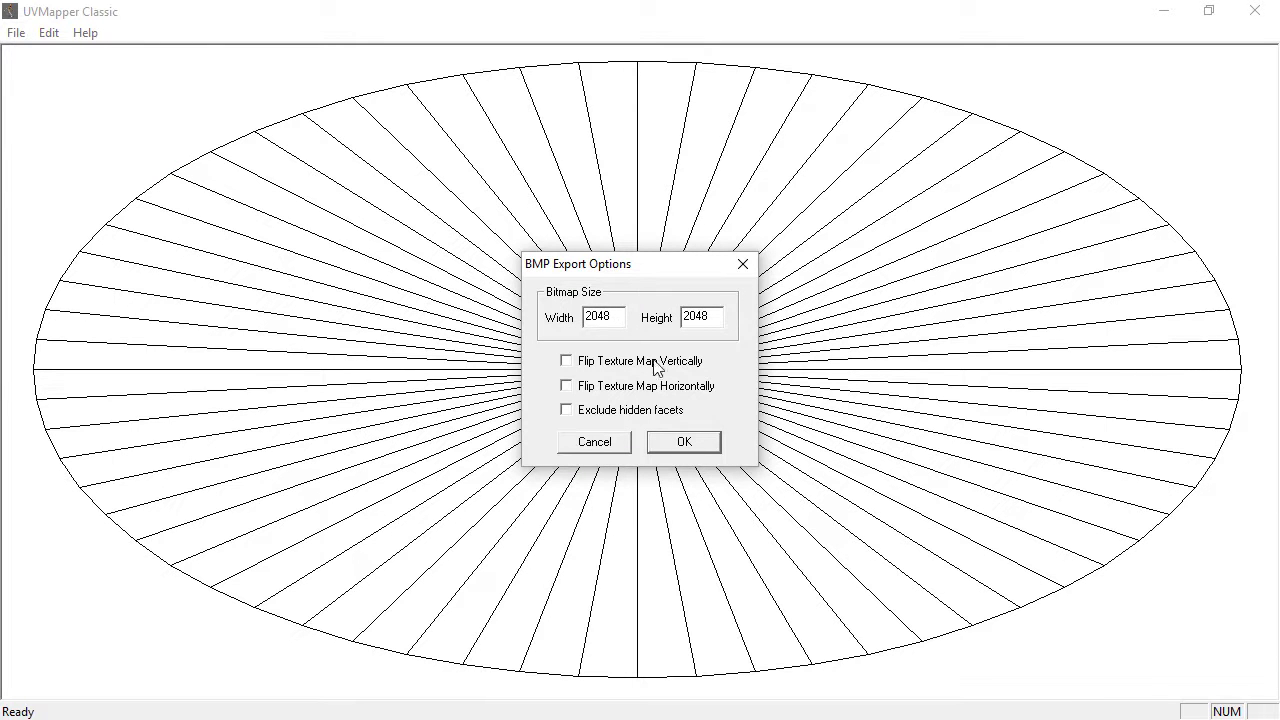
click(686, 440)
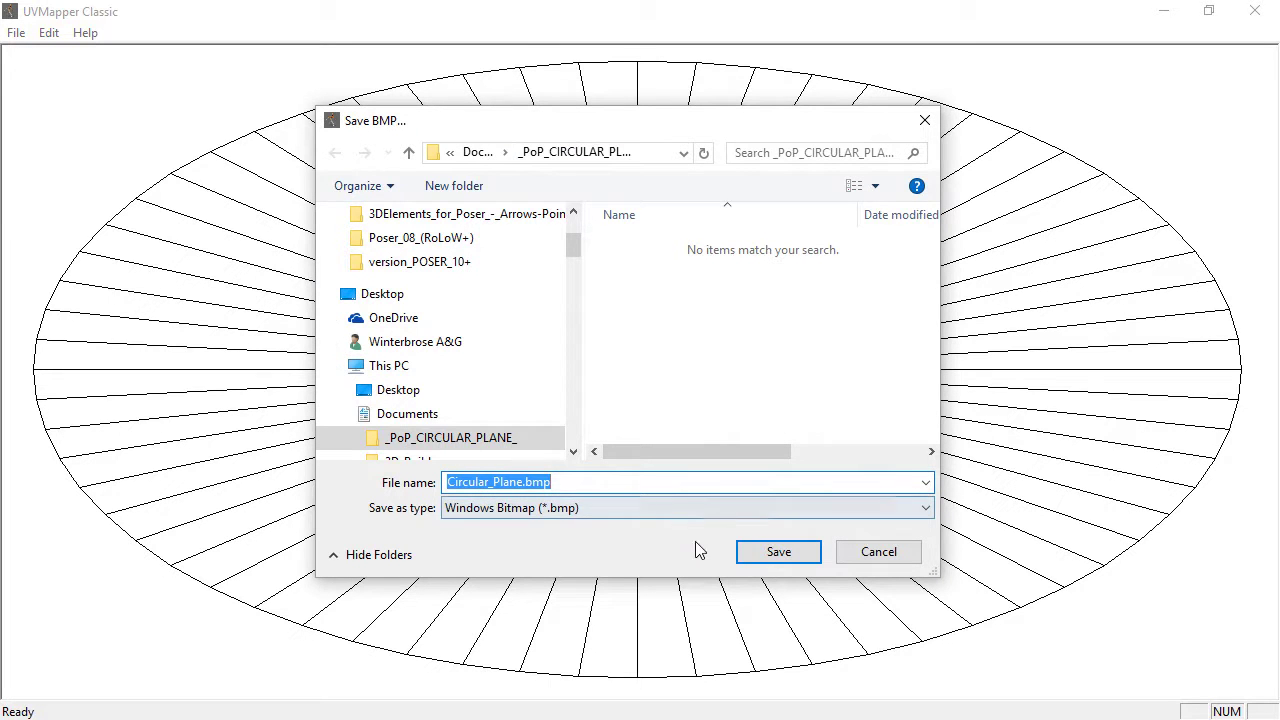
click(757, 556)
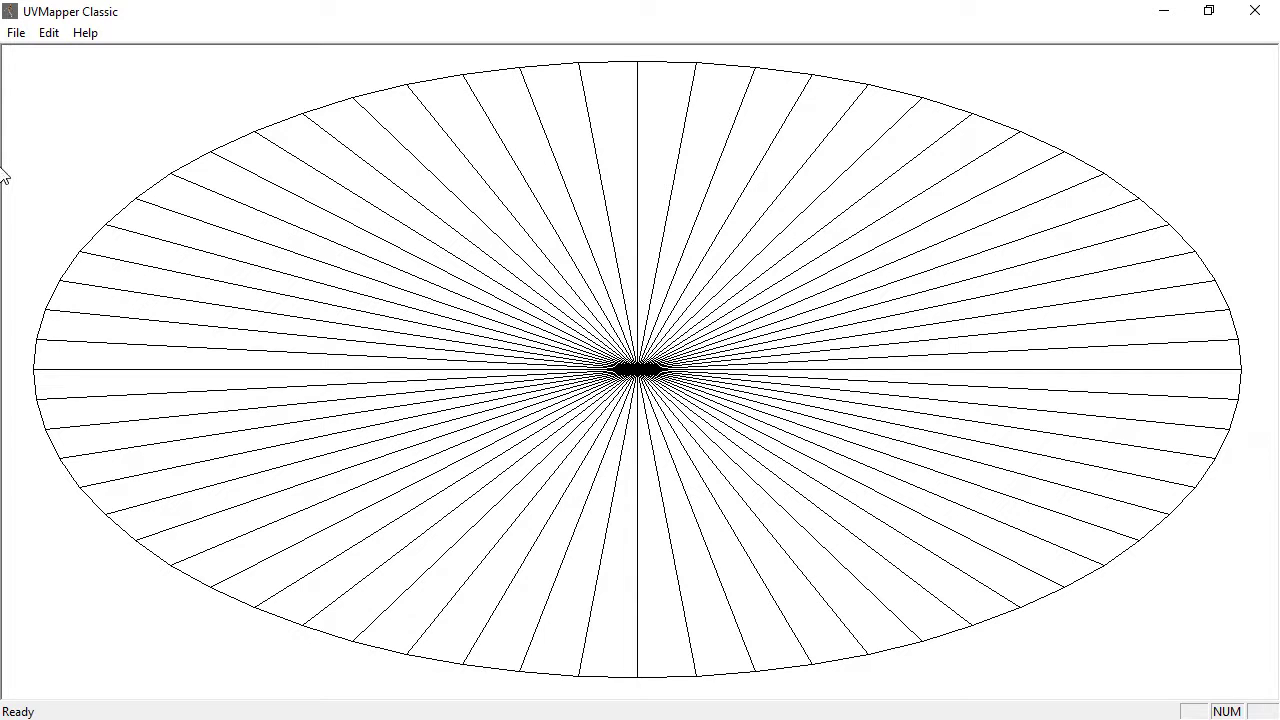
click(1254, 10)
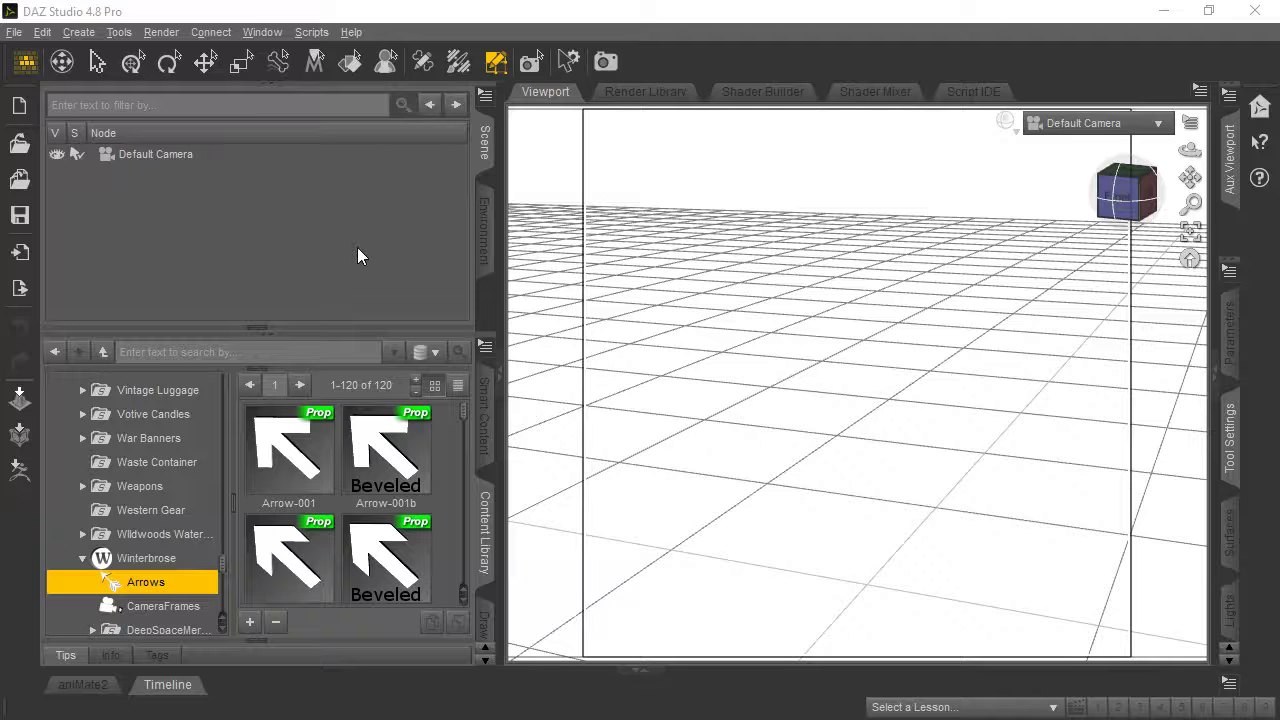
Import Circular_Plane.obj from the _PoP_CIRCULAR_PLANE_ folder, bringing up its OBJ import options.
click(14, 32)
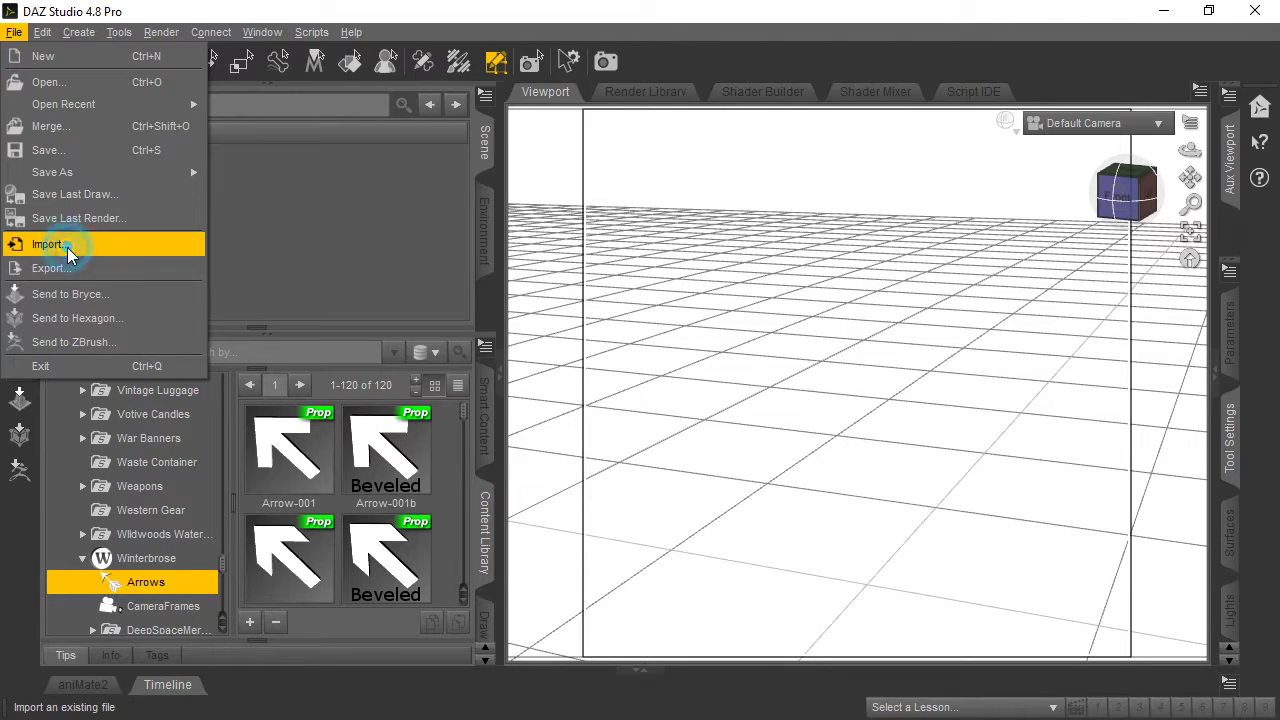
click(55, 245)
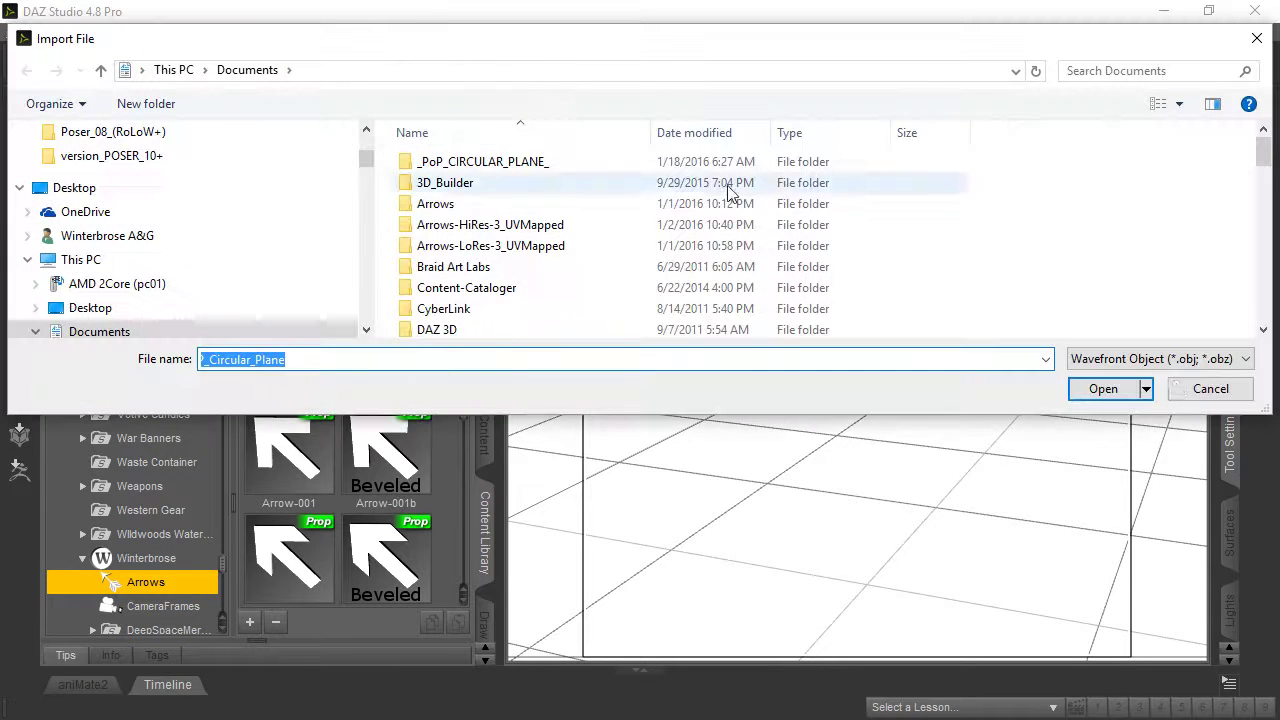
double_click(534, 163)
click(490, 168)
click(1096, 389)
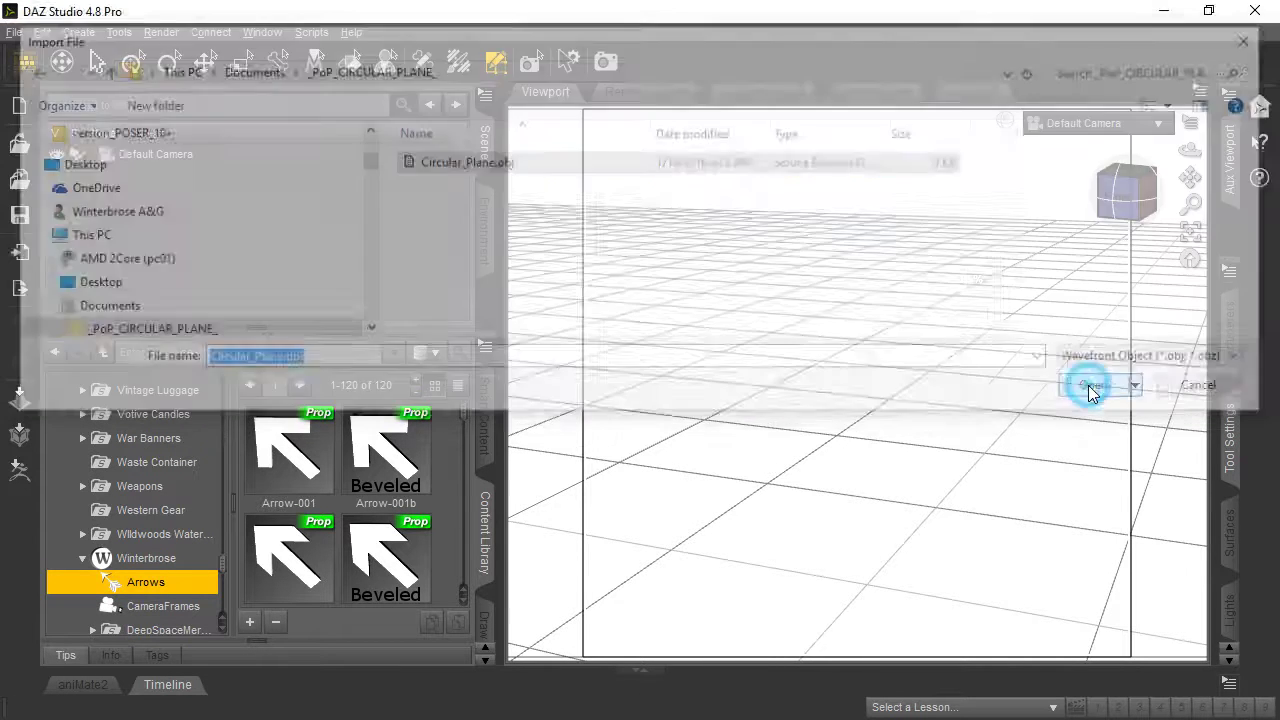
drag(750, 204, 713, 192)
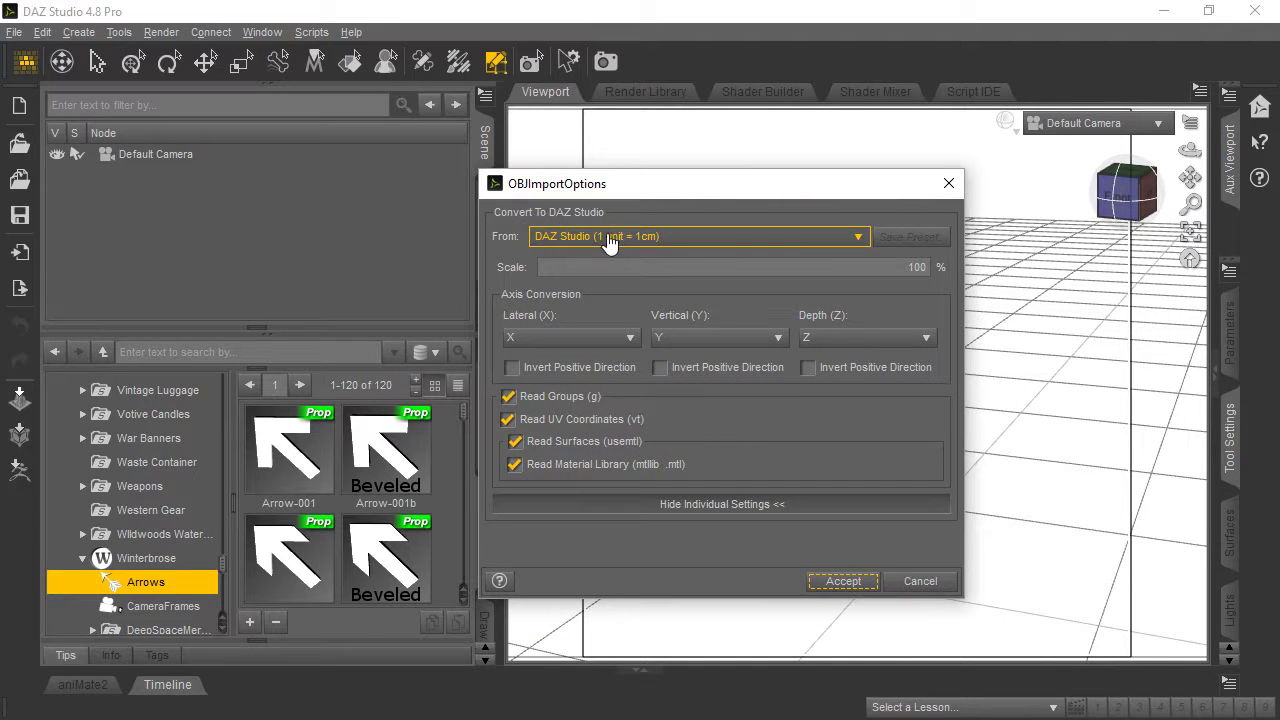
Accept the import settings, select Circular_Plane, and frame a top-down view of the disc.
click(846, 588)
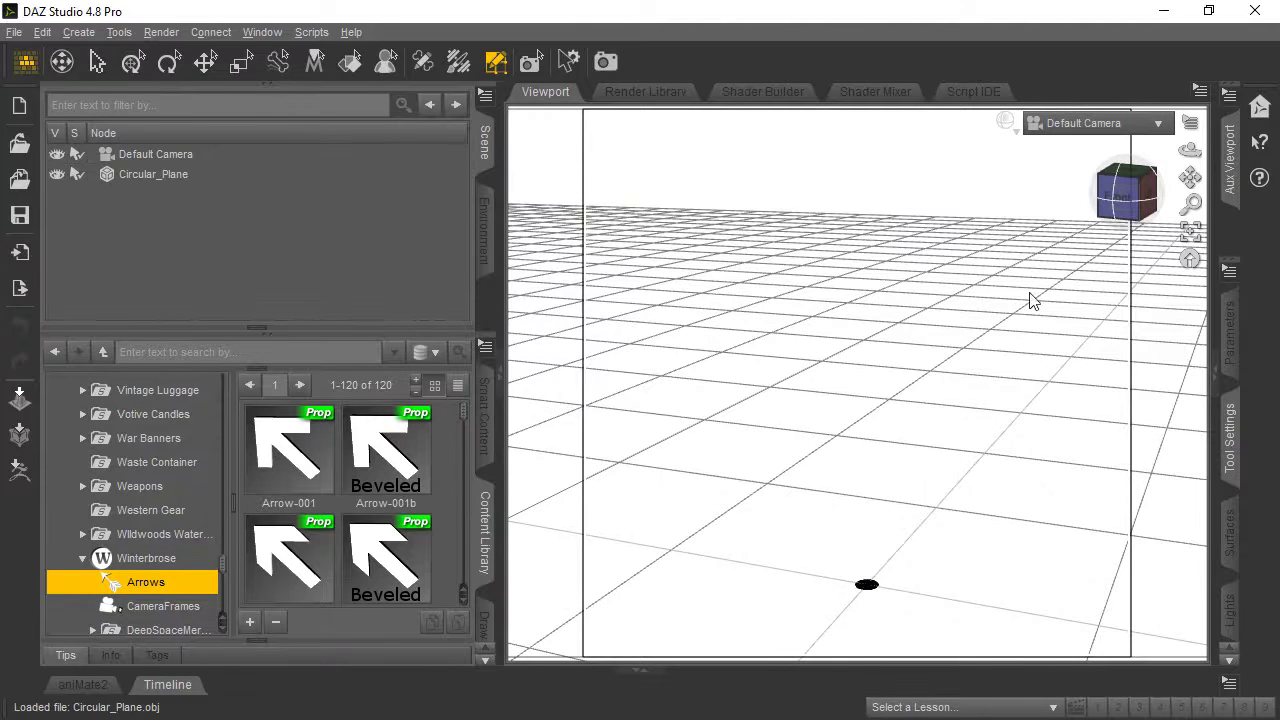
click(194, 174)
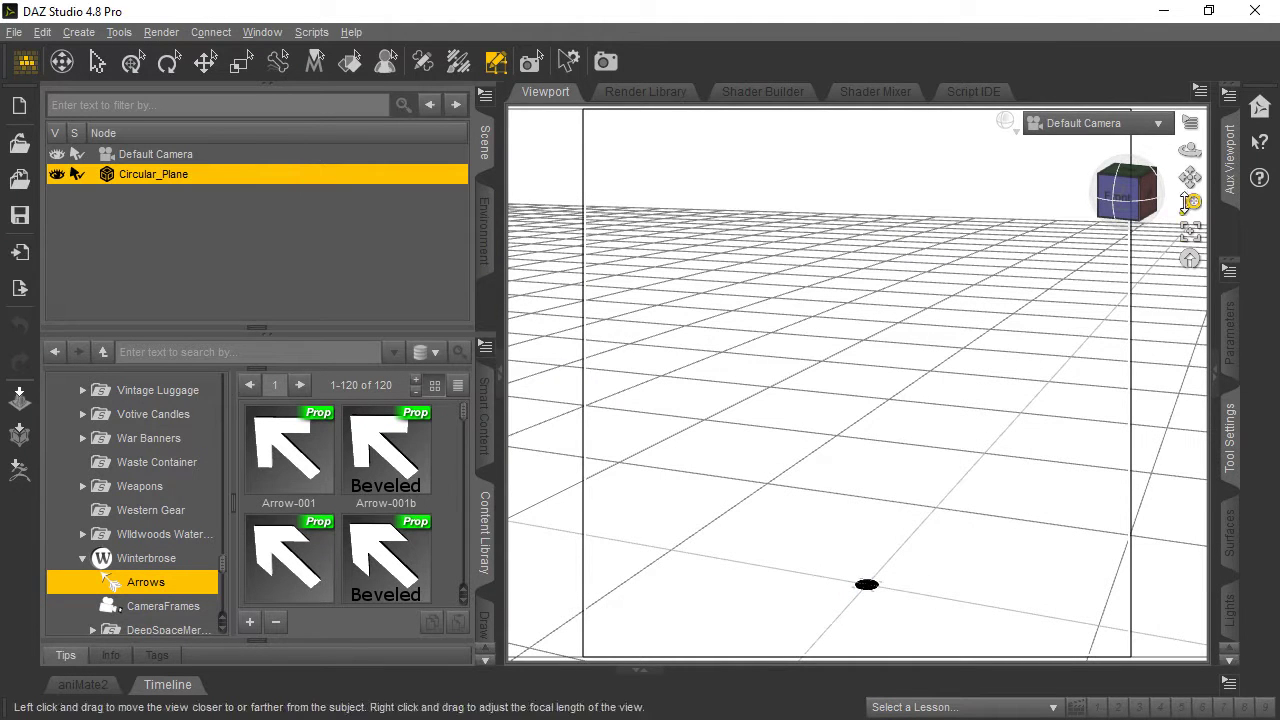
click(1190, 231)
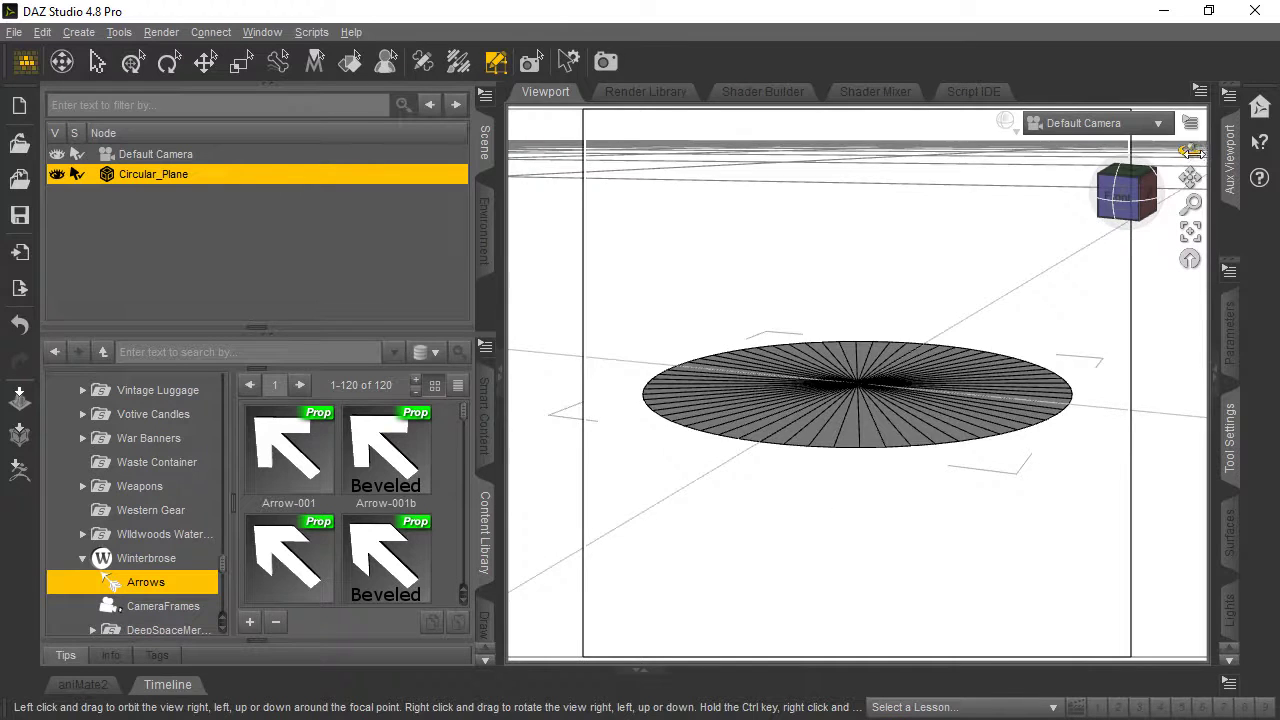
drag(1190, 150, 1190, 224)
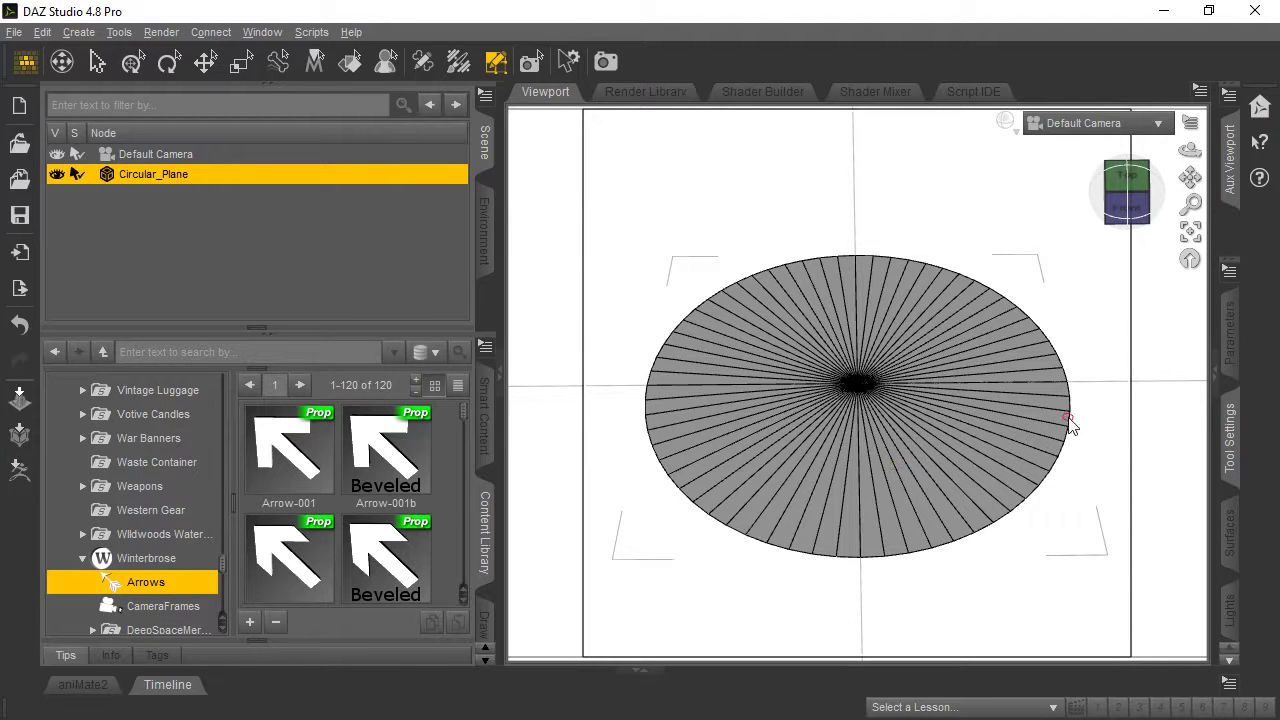
Collapse the left panels, restore the right dock, and select Circular_Plane in Surfaces.
click(502, 390)
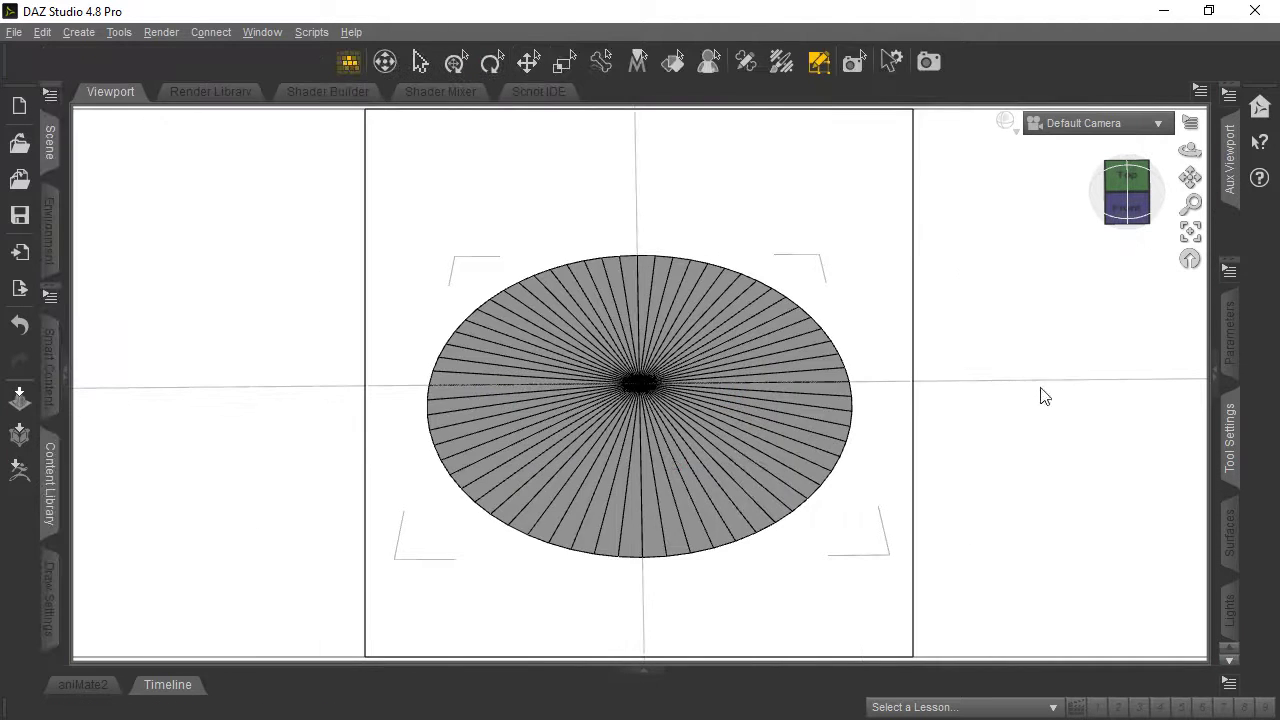
click(1218, 390)
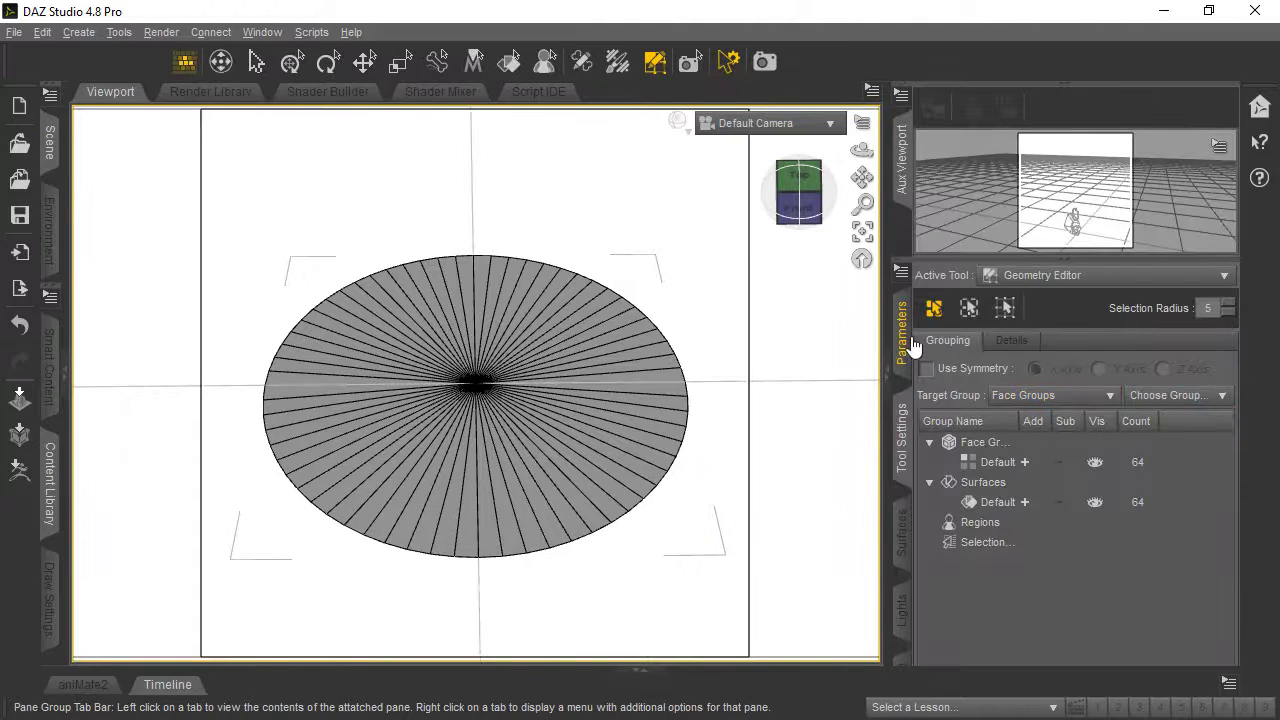
click(903, 518)
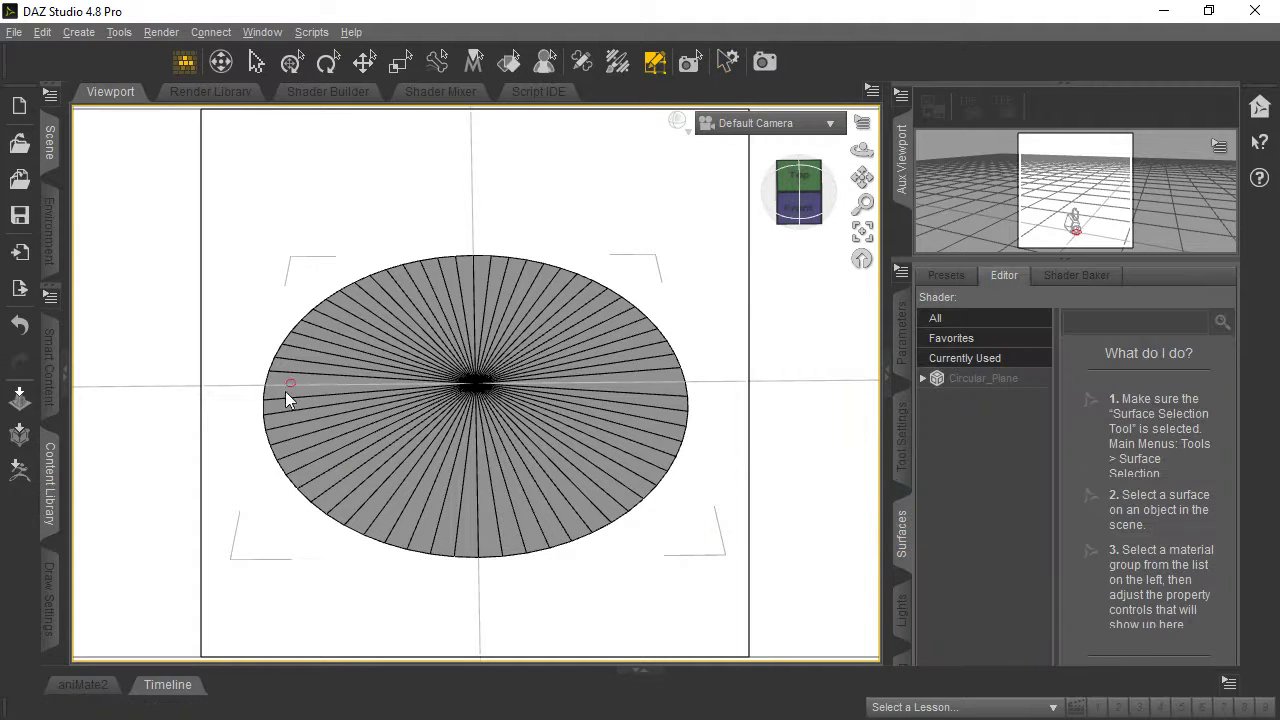
click(984, 379)
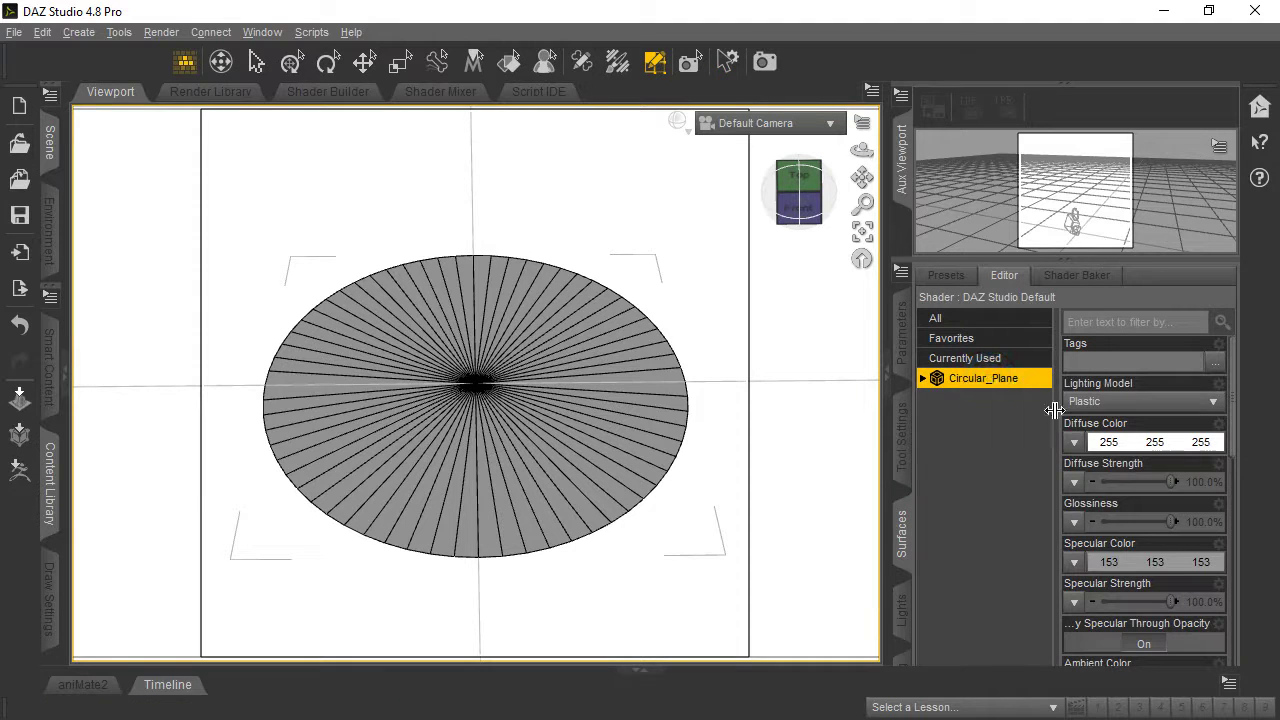
Load Documents/_PoP_CIRCULAR_PLANE_/Circular_Plane.png as the Diffuse Color map.
click(1076, 447)
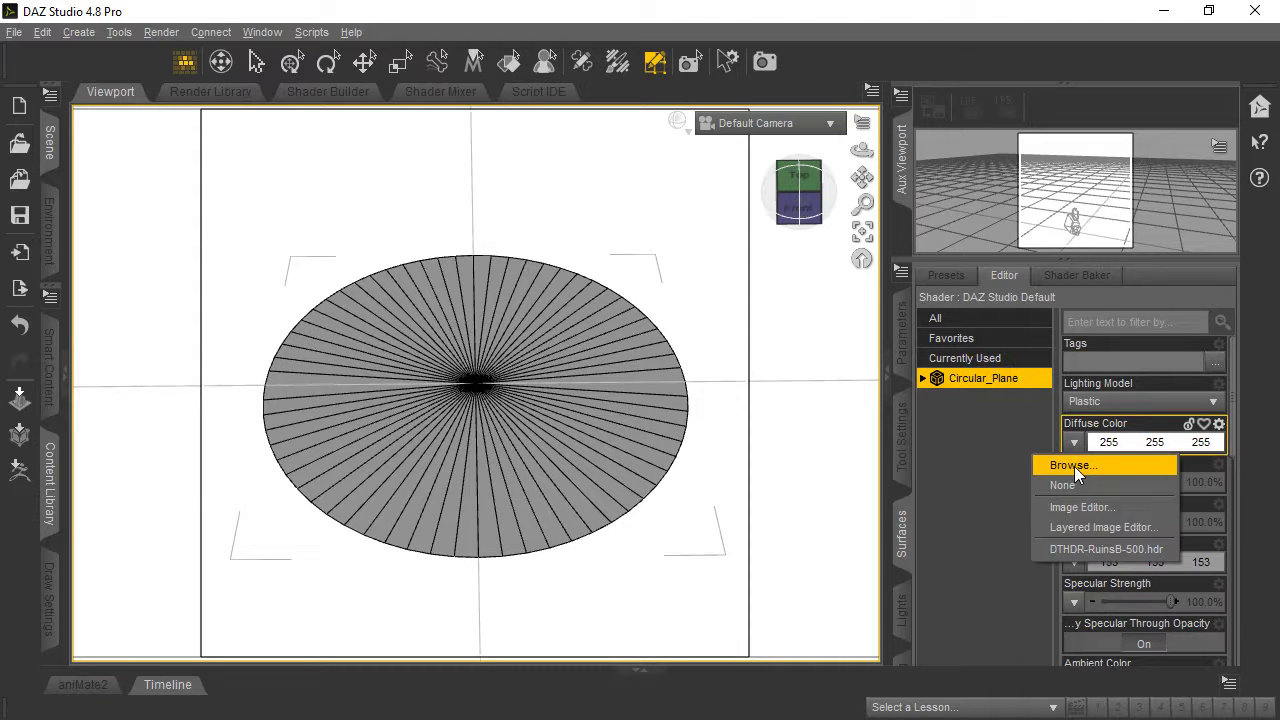
click(1075, 467)
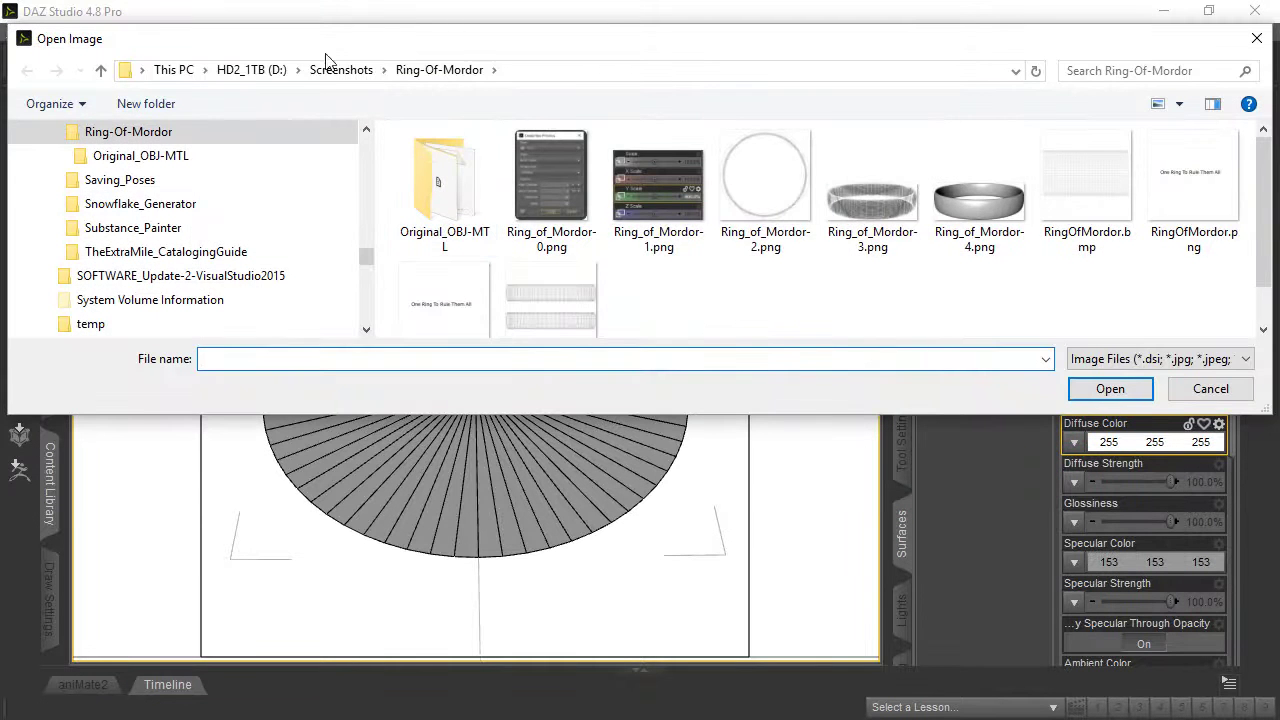
drag(366, 257, 371, 175)
click(141, 202)
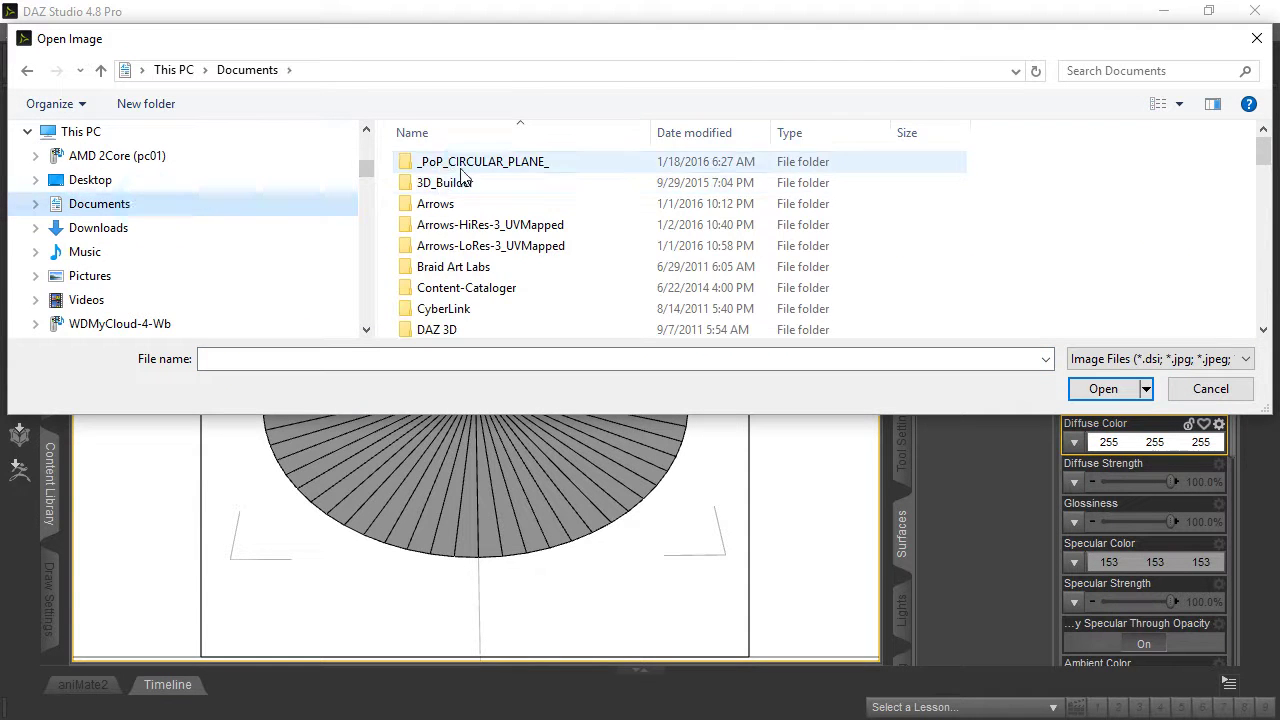
click(470, 170)
double_click(470, 170)
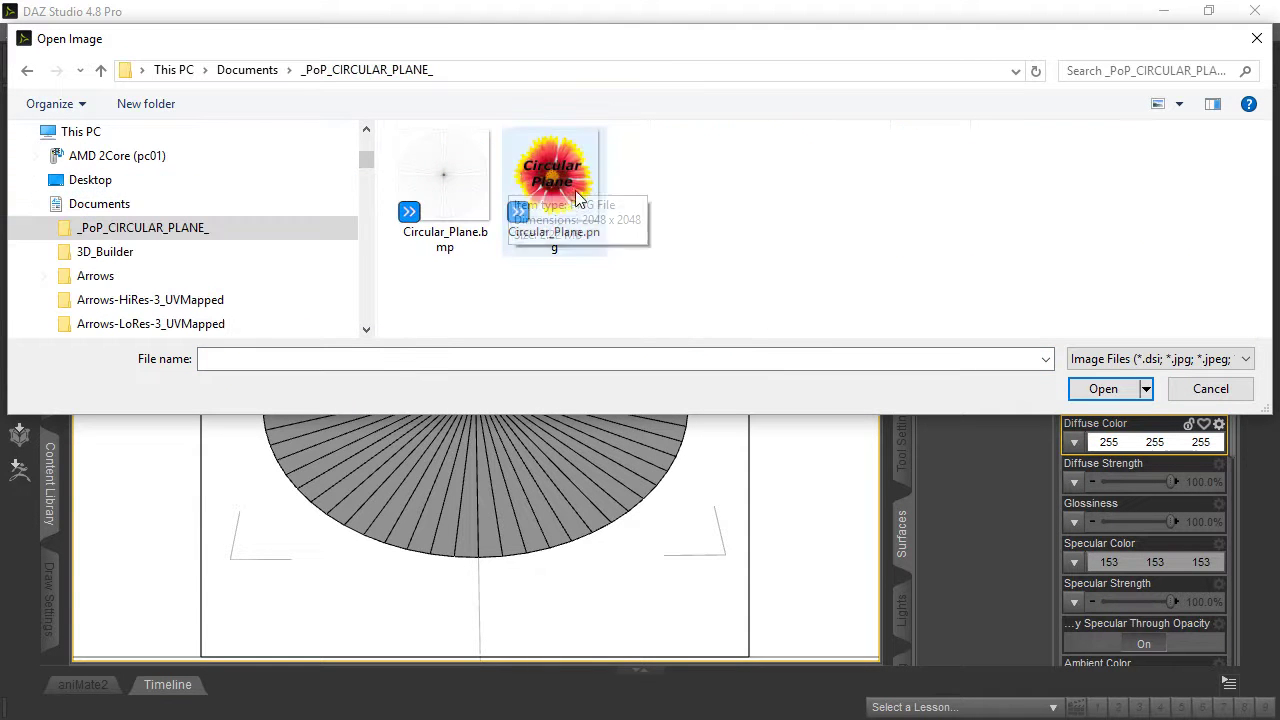
click(560, 177)
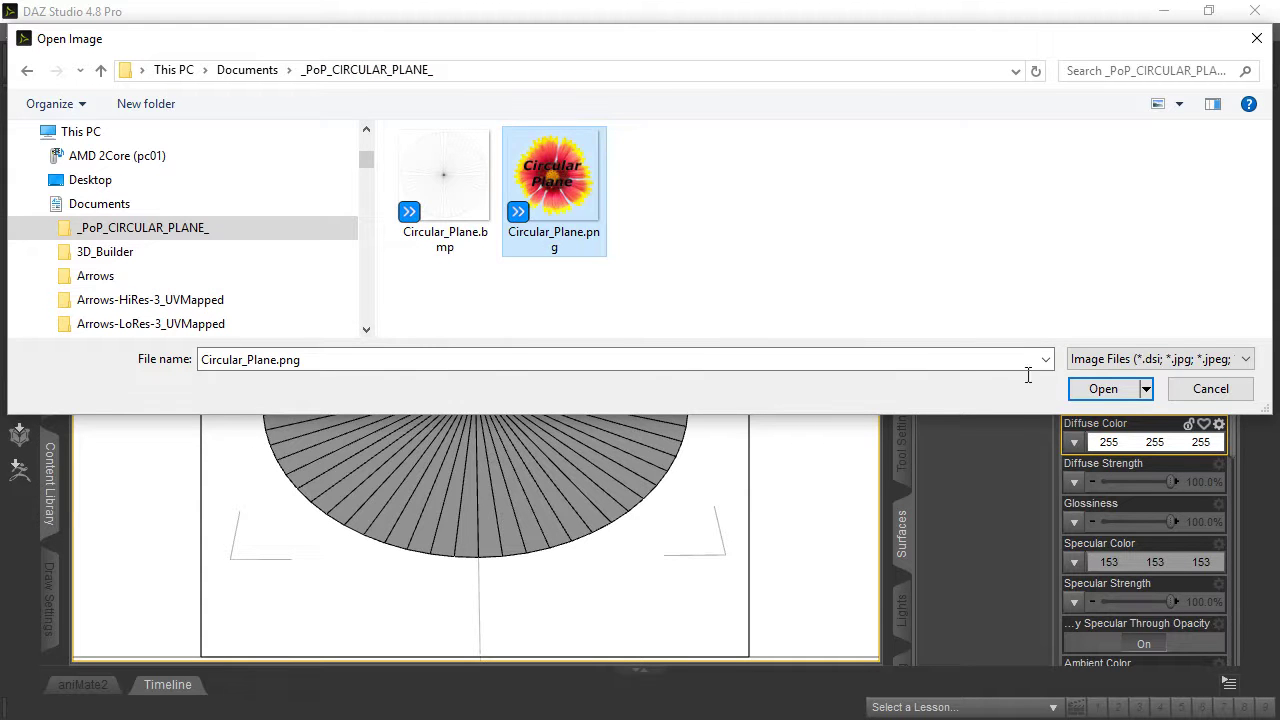
click(1090, 390)
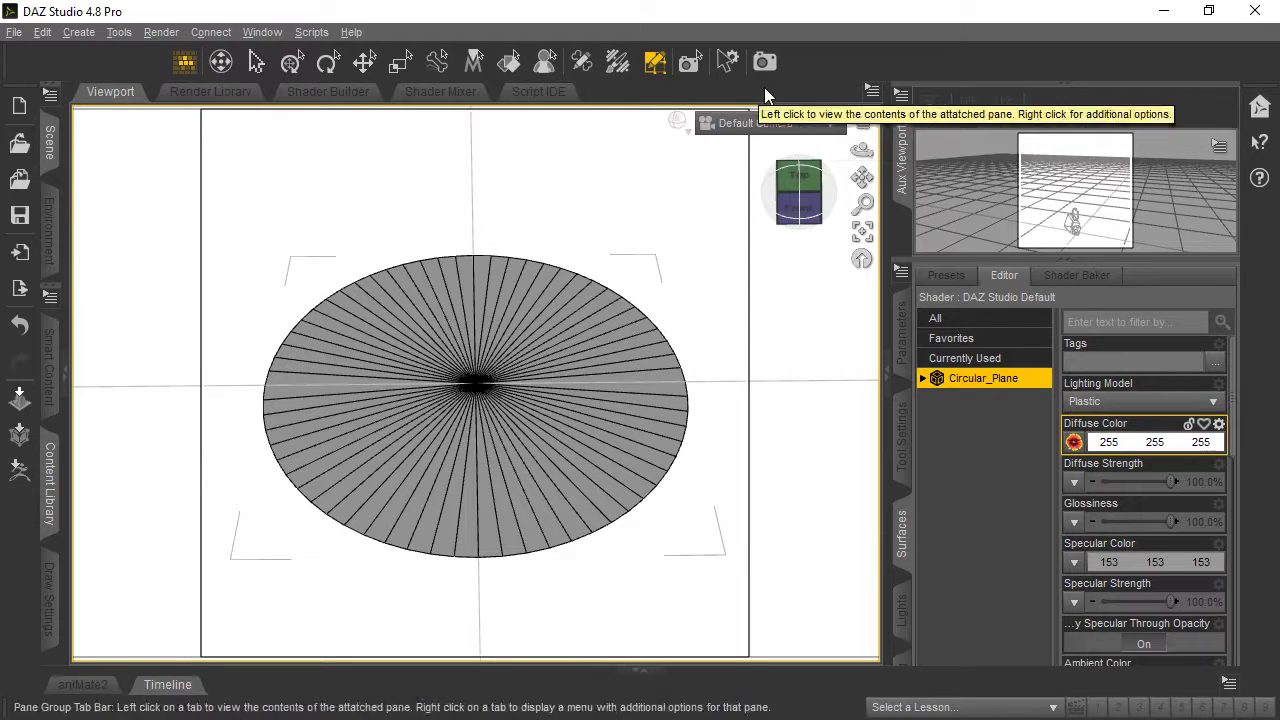
Set the render engine to 3Delight, render the textured plane, and close the result.
scroll(909, 597, down, 2)
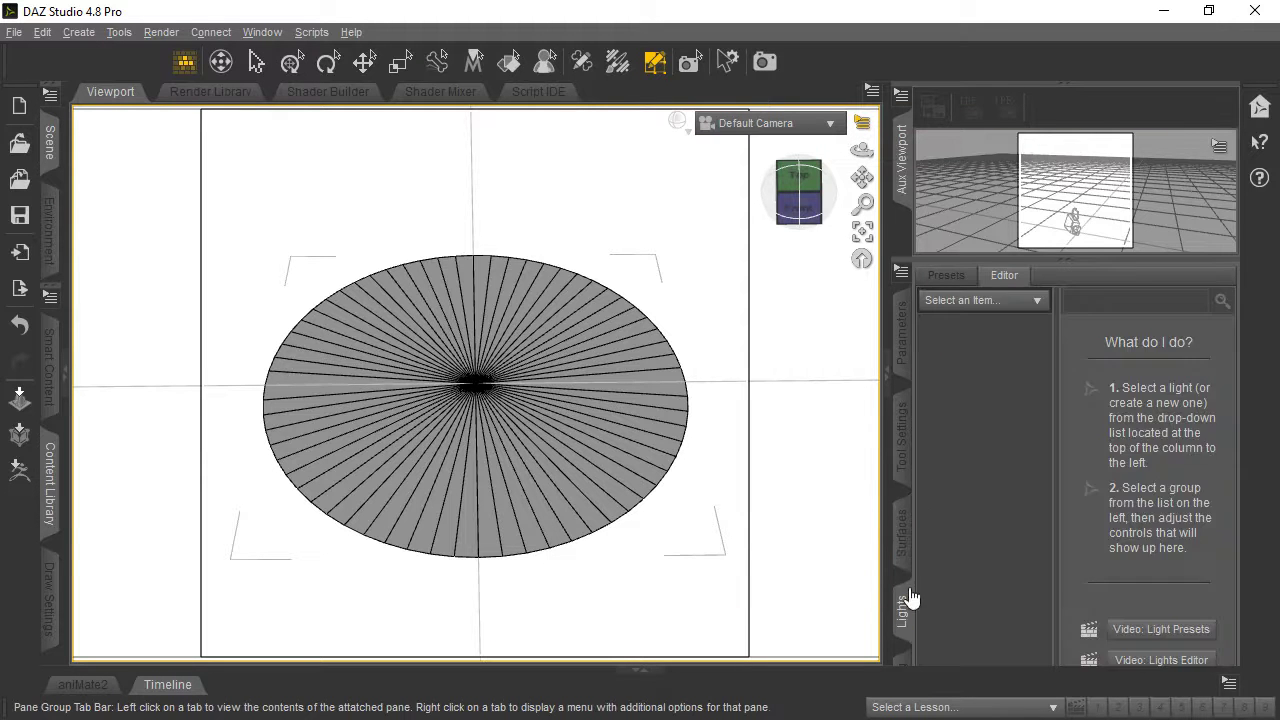
click(903, 508)
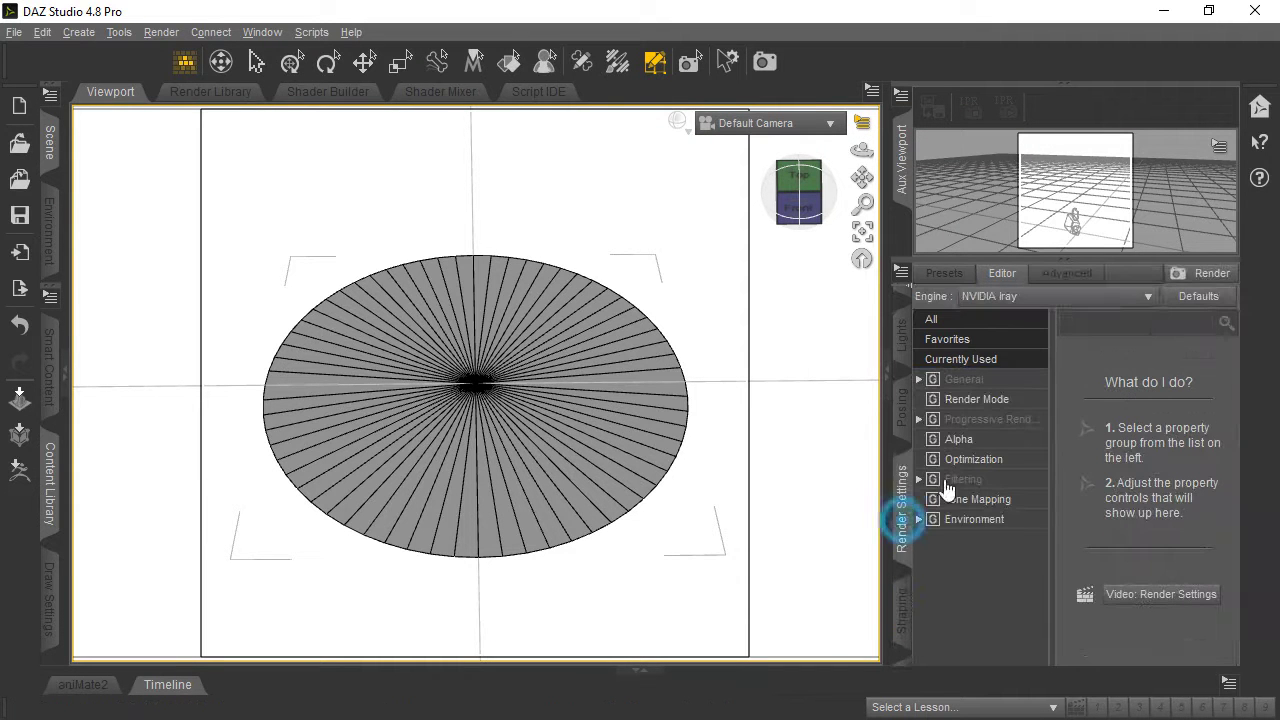
click(1055, 294)
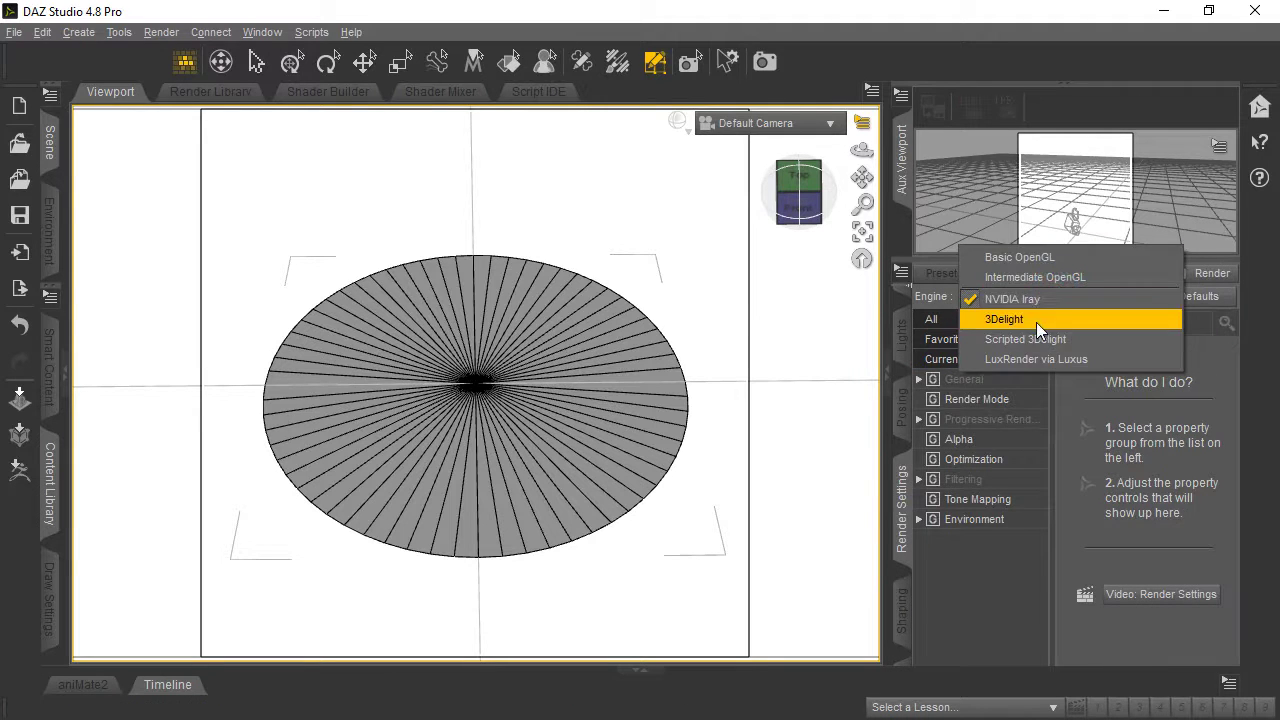
click(1036, 320)
click(764, 61)
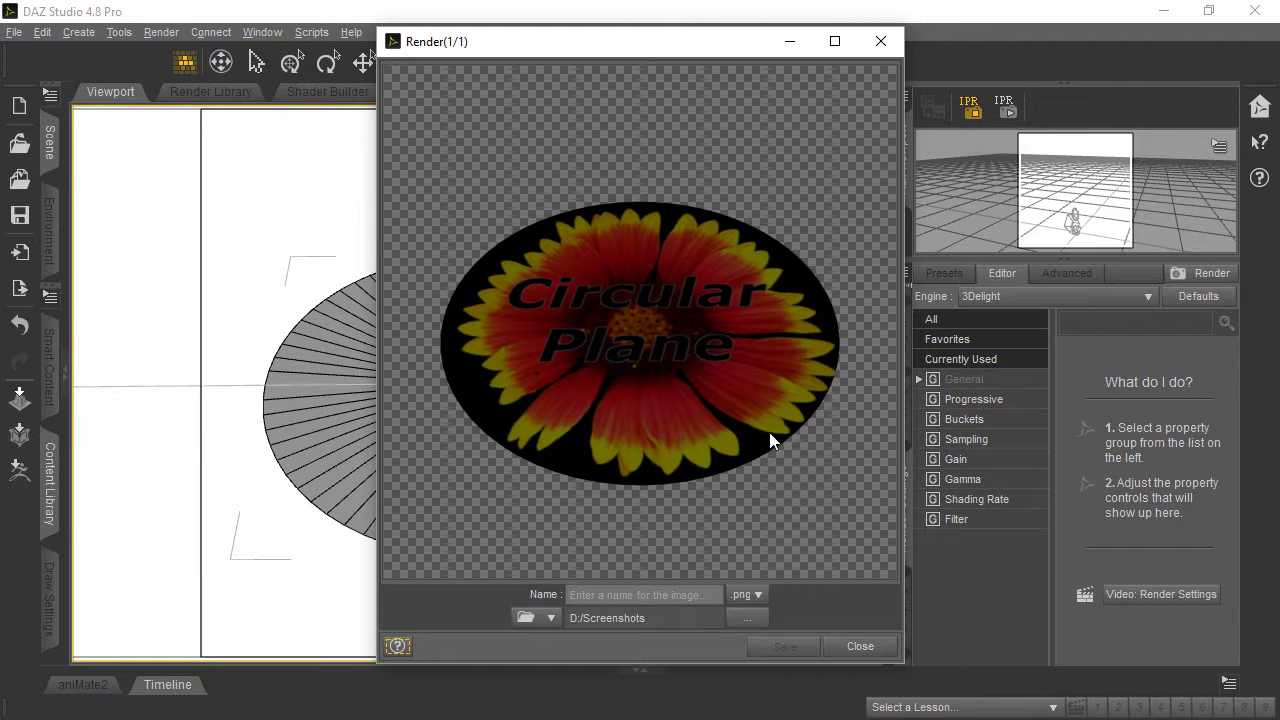
click(878, 647)
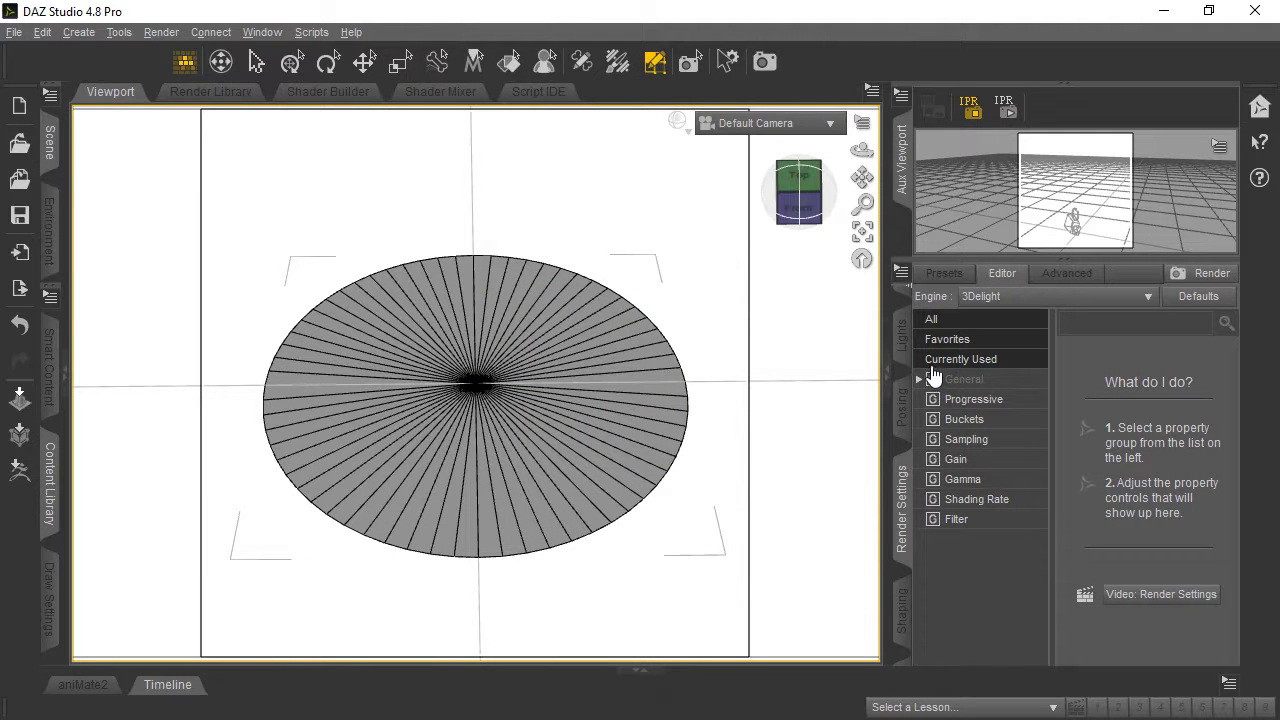
Set the plane surface's Horizontal Tiles and Vertical Tiles both to 3.
click(901, 335)
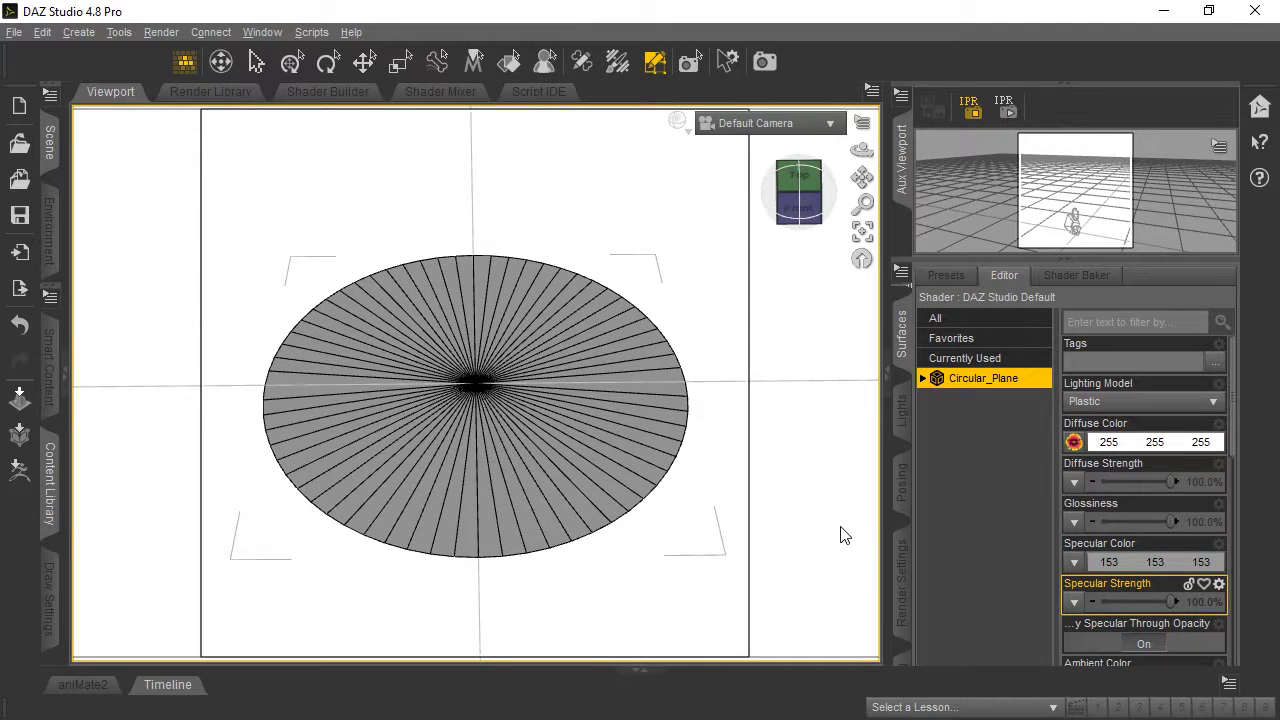
scroll(1117, 488, down, 5)
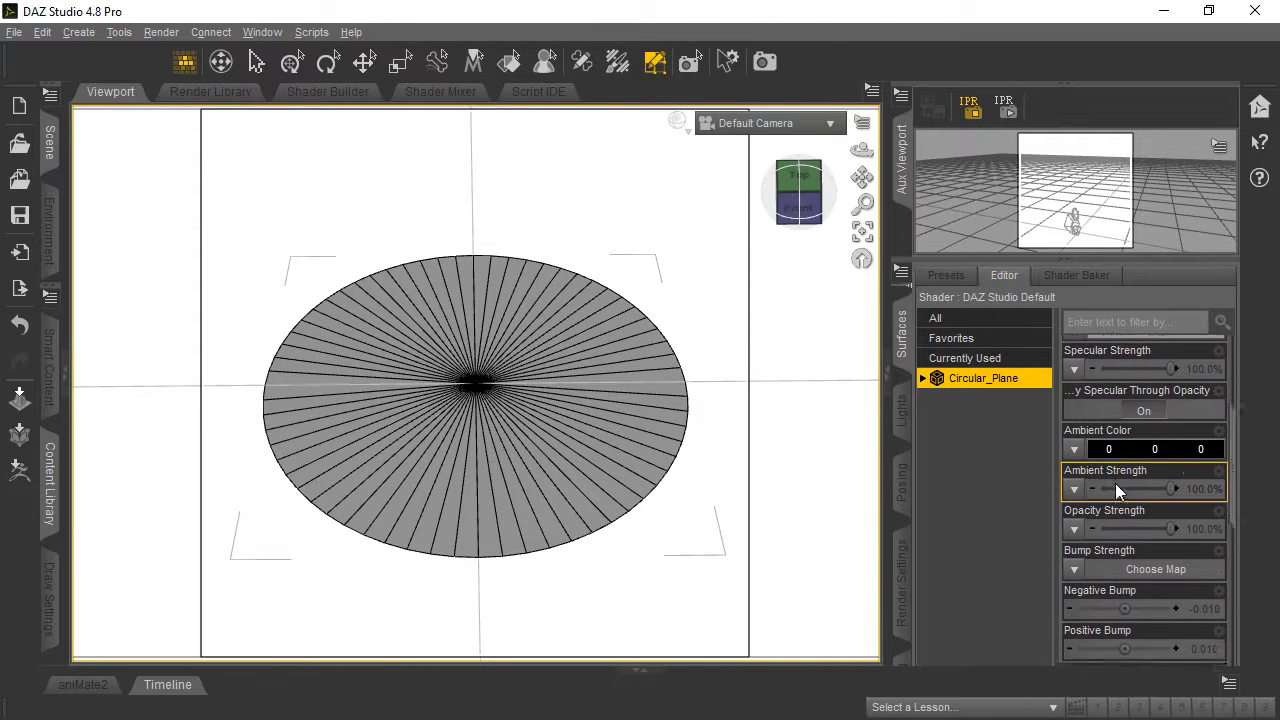
scroll(1116, 485, down, 5)
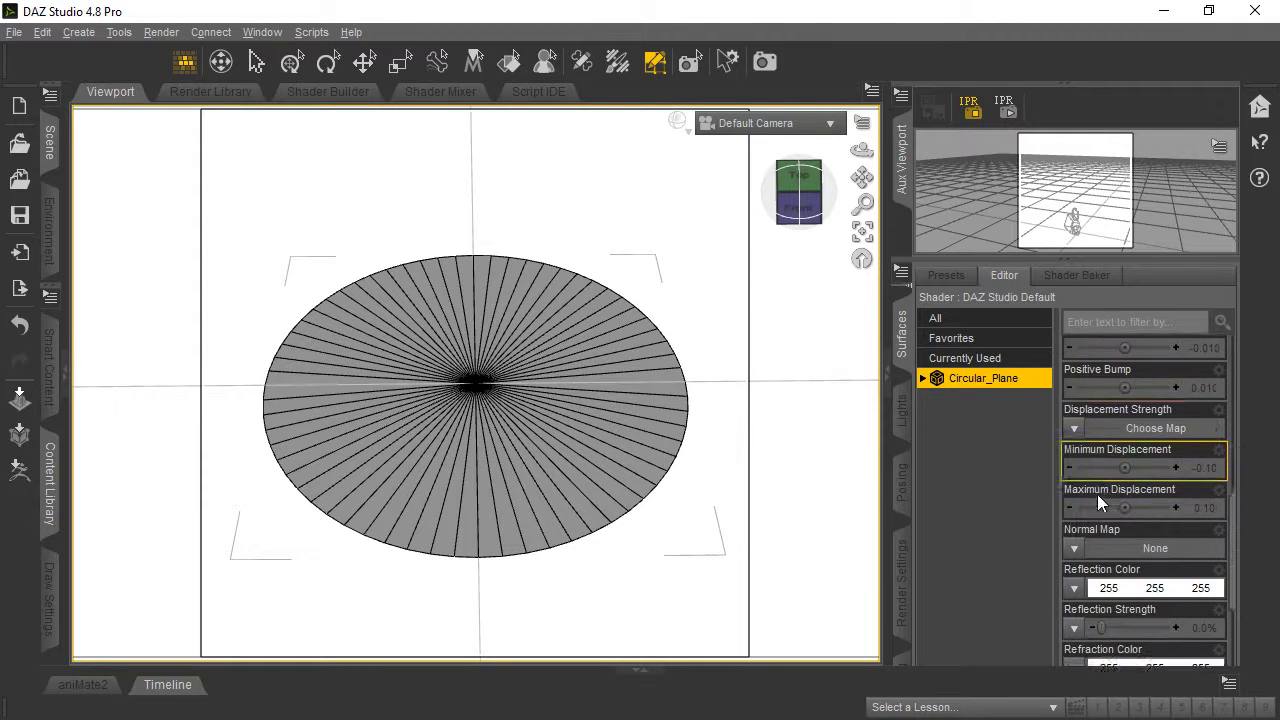
scroll(1097, 494, down, 5)
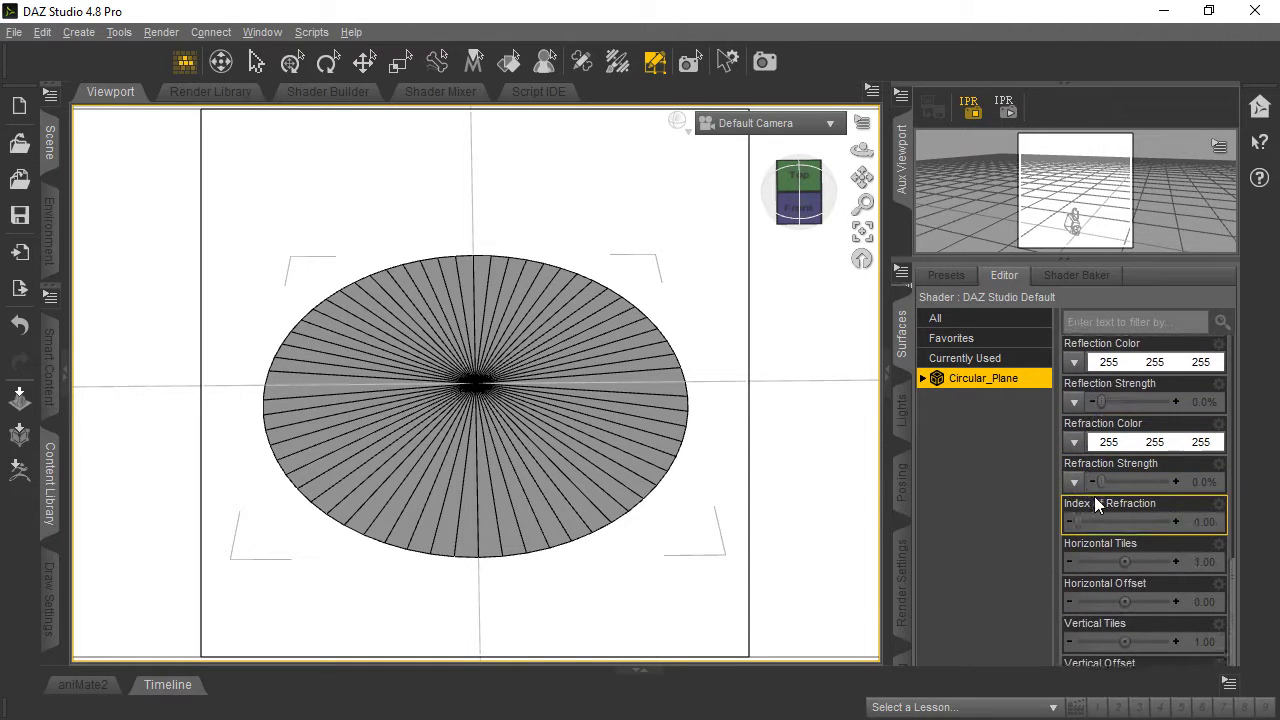
scroll(1094, 496, down, 2)
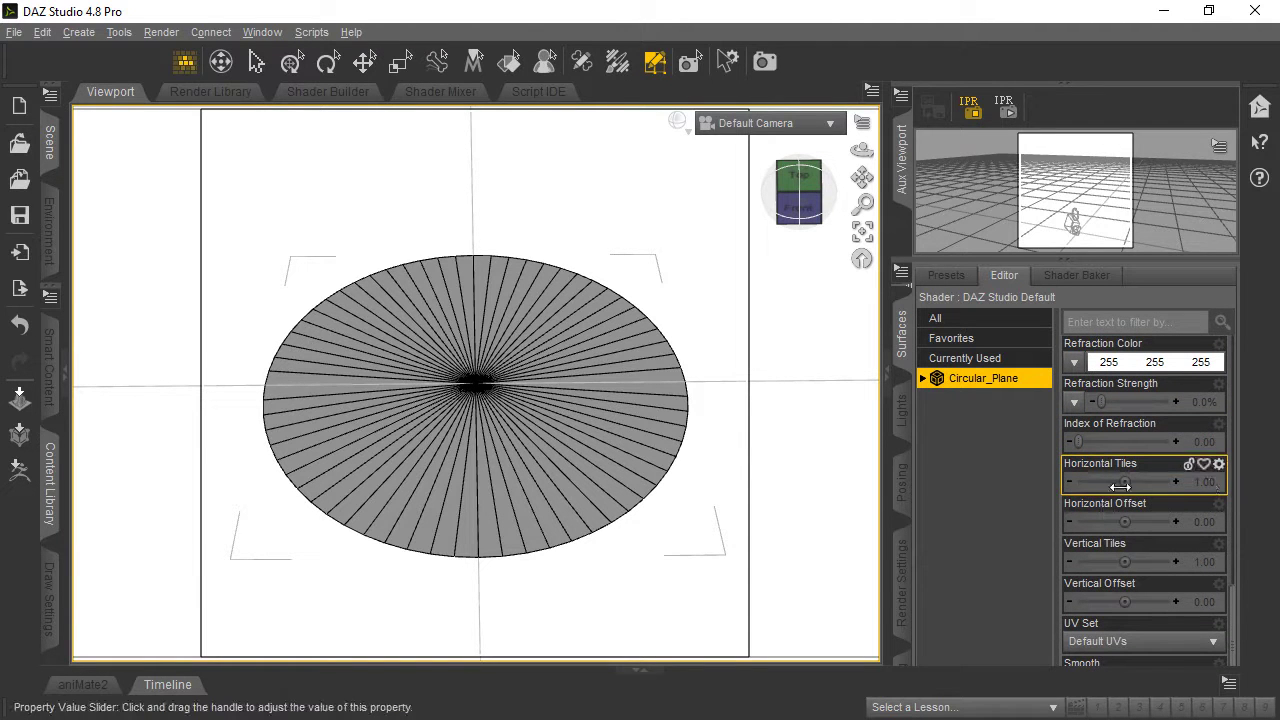
click(1208, 481)
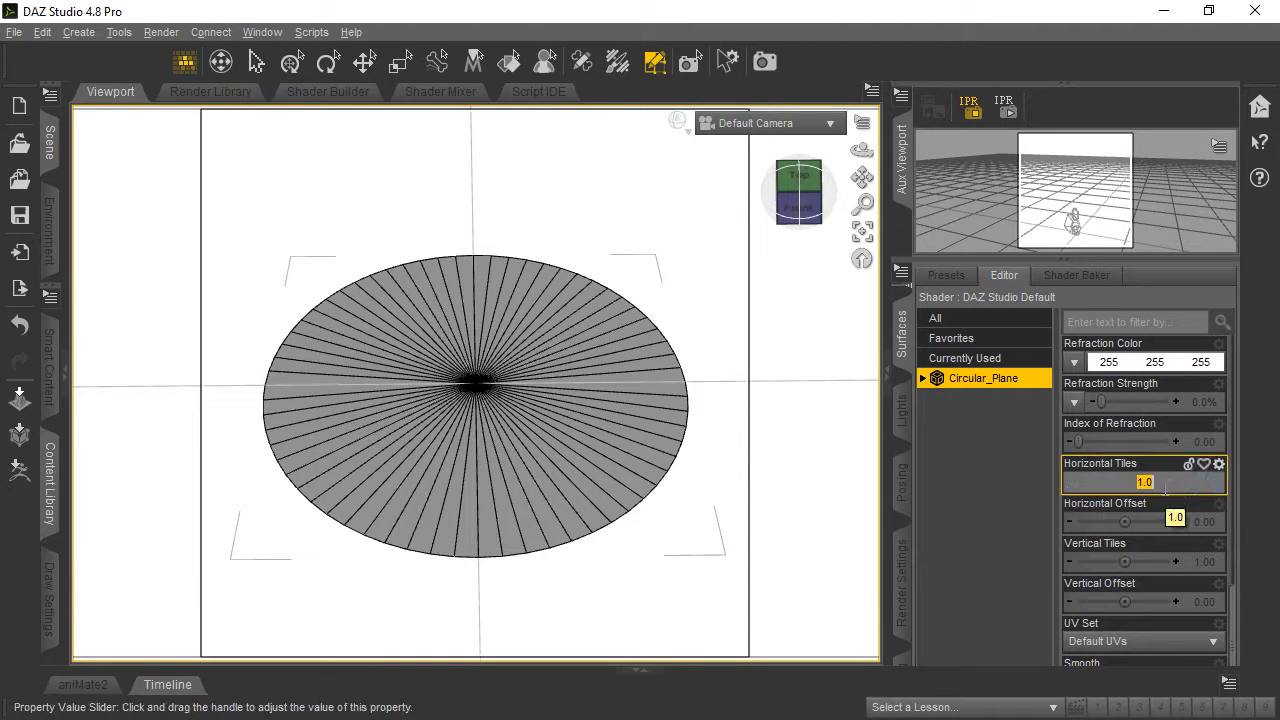
key(Return)
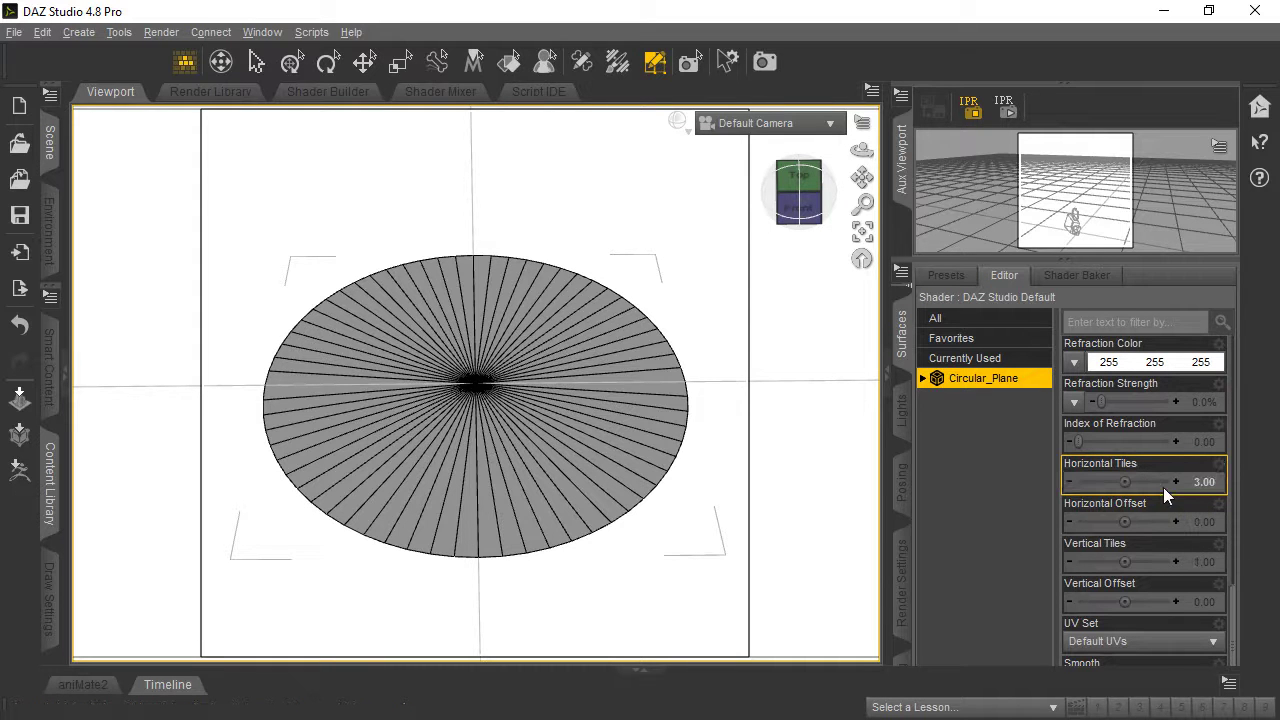
click(1203, 561)
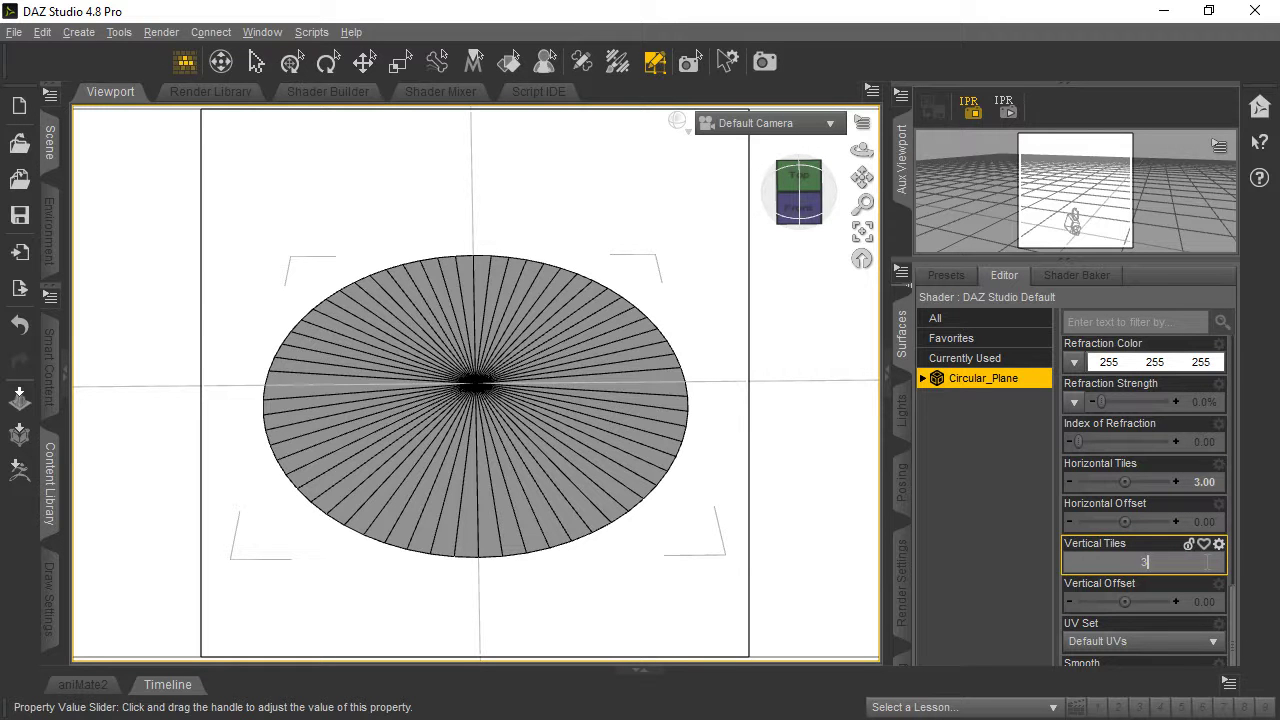
key(Return)
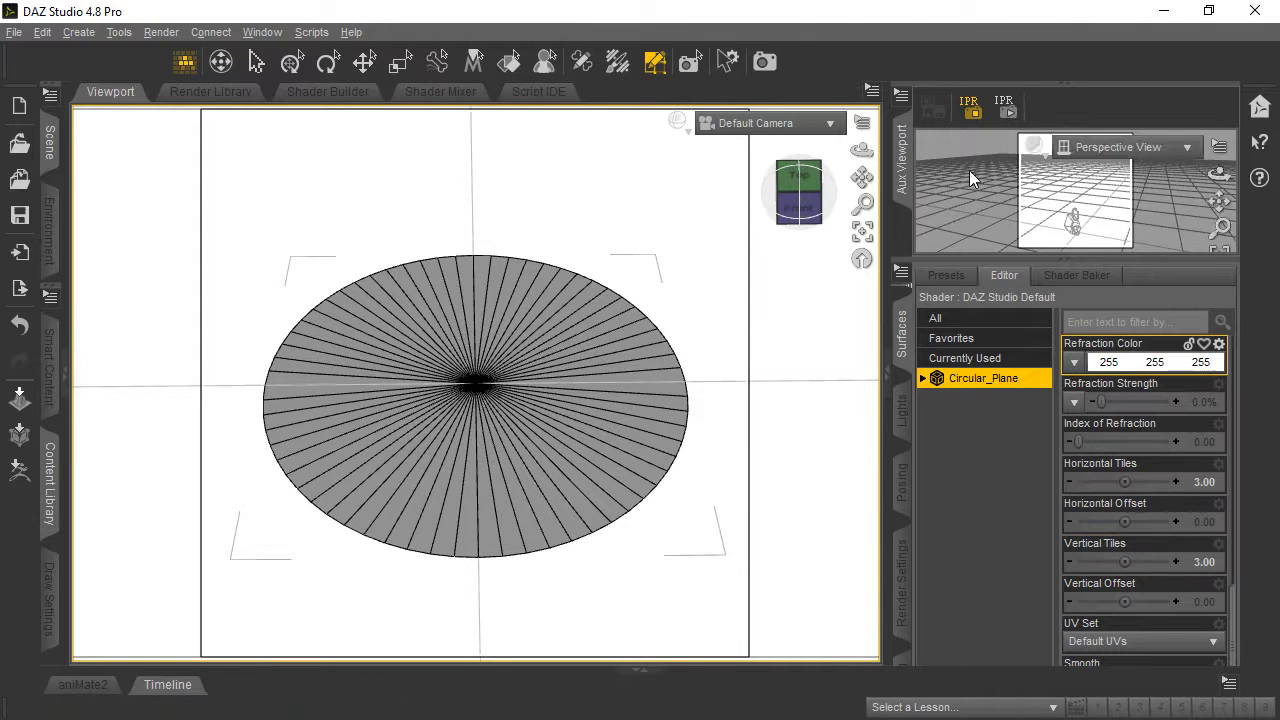
Render the 3×3 tiled flower plane, close the result, and orbit to a top-down view.
click(768, 62)
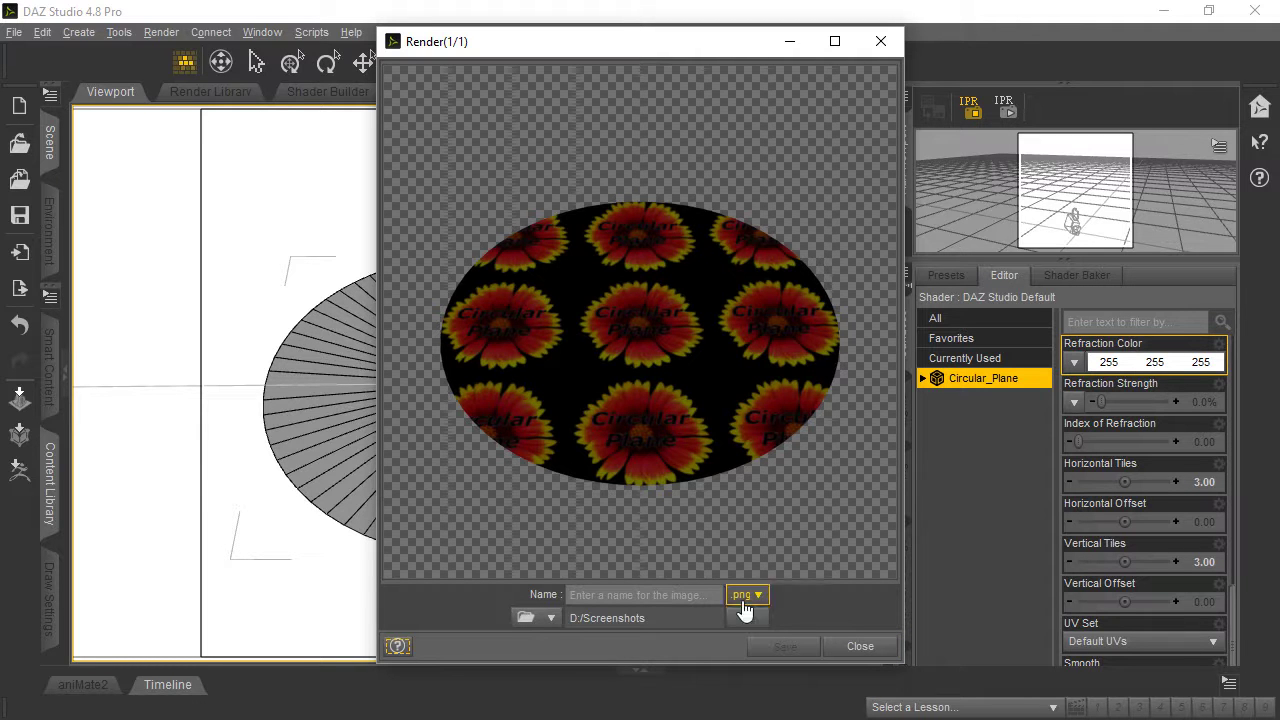
click(858, 645)
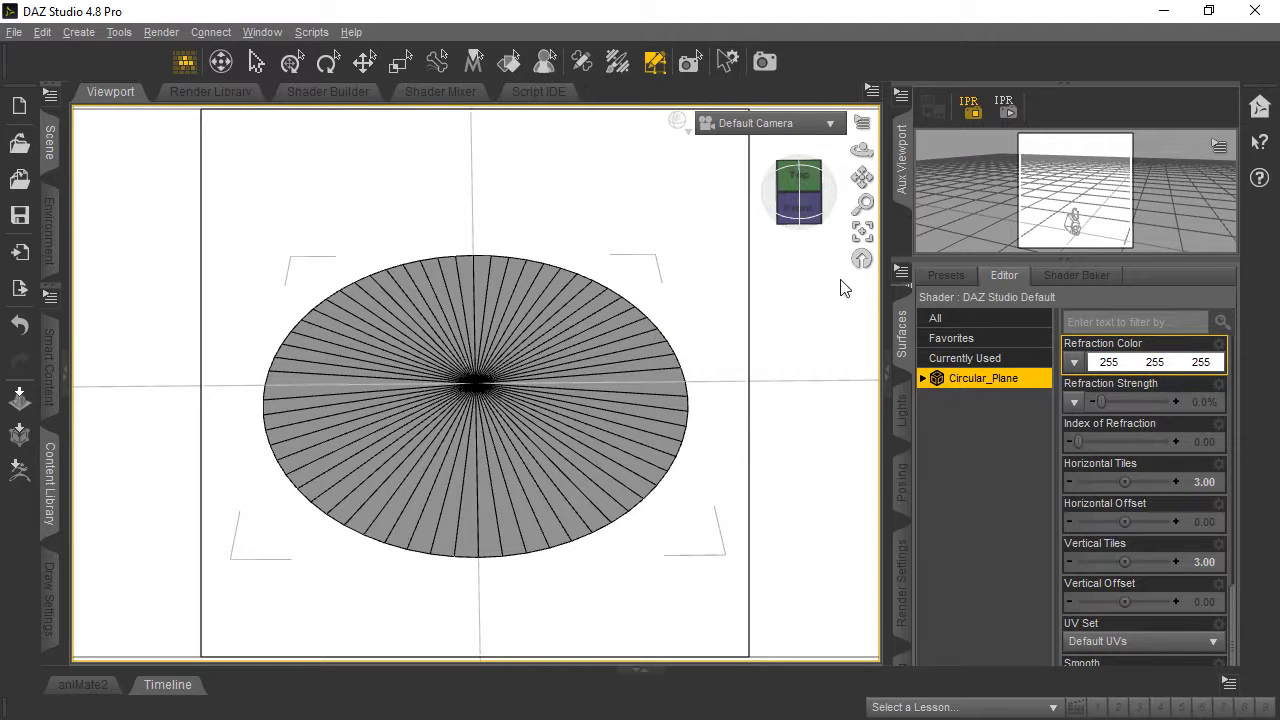
drag(862, 150, 862, 185)
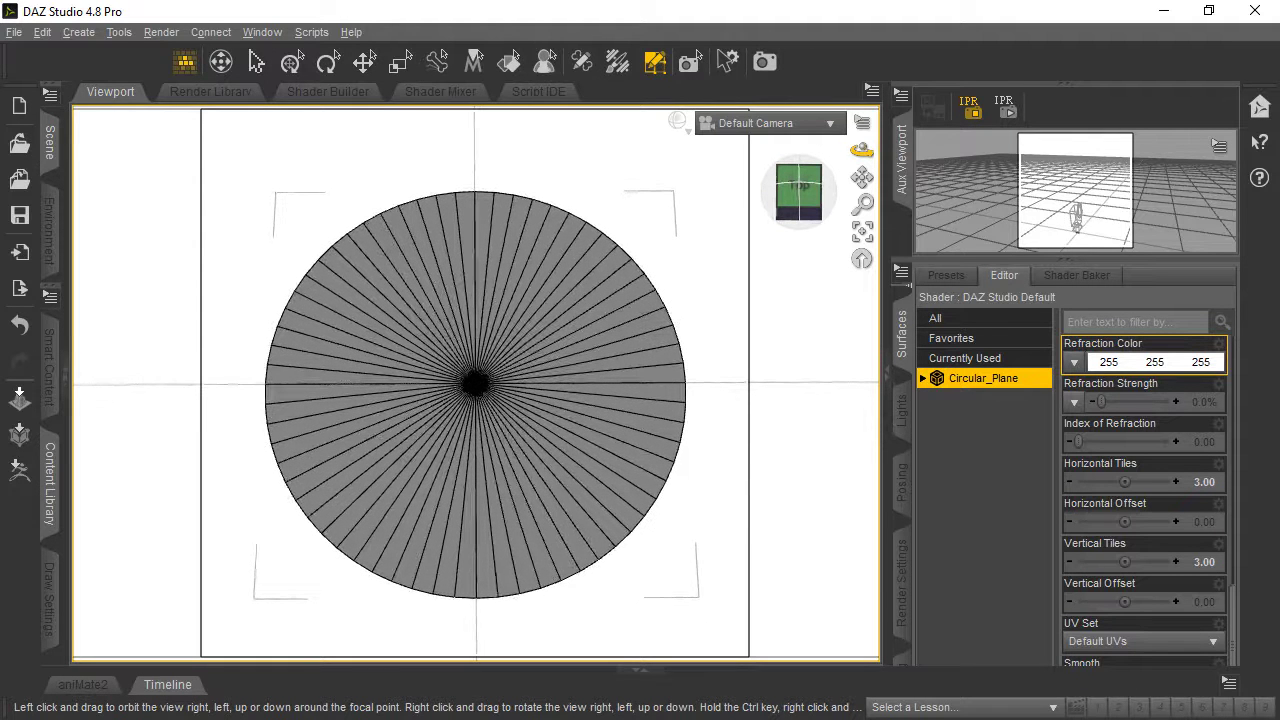